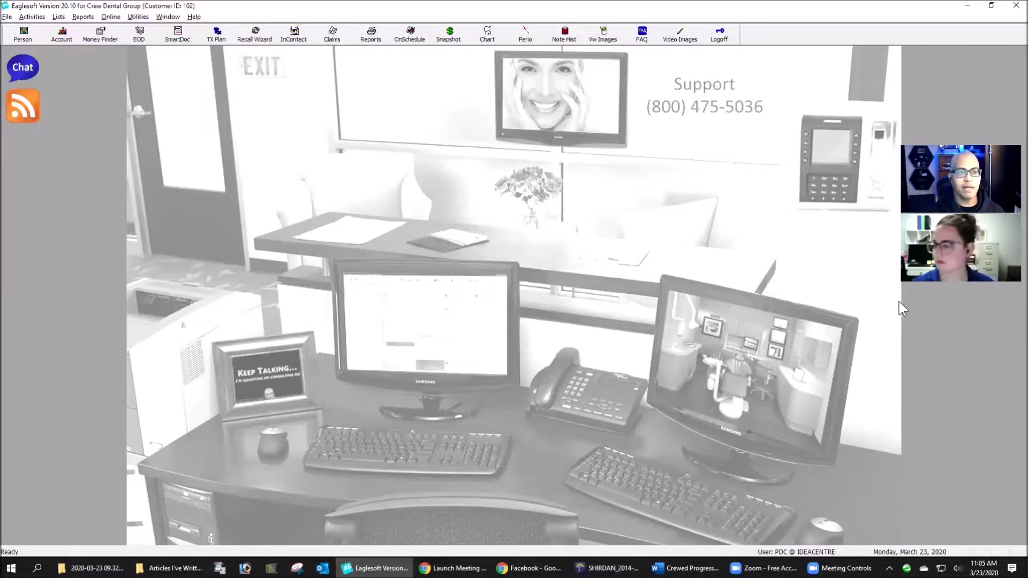
Review the UCR, coverage percentage and deductible settings of the KWTX/Delta coverage book in the Coverage Book List.
click(59, 18)
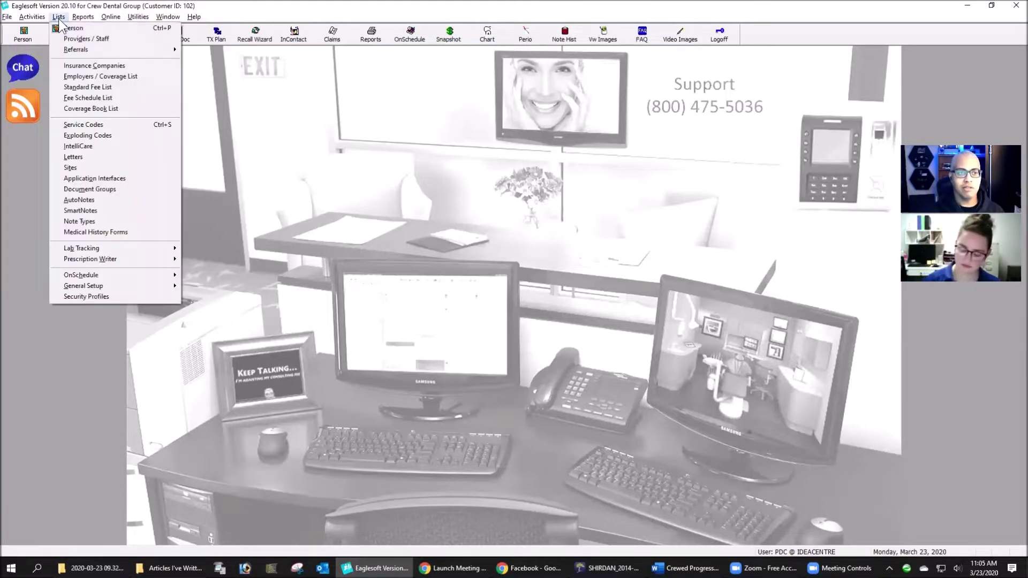
click(89, 109)
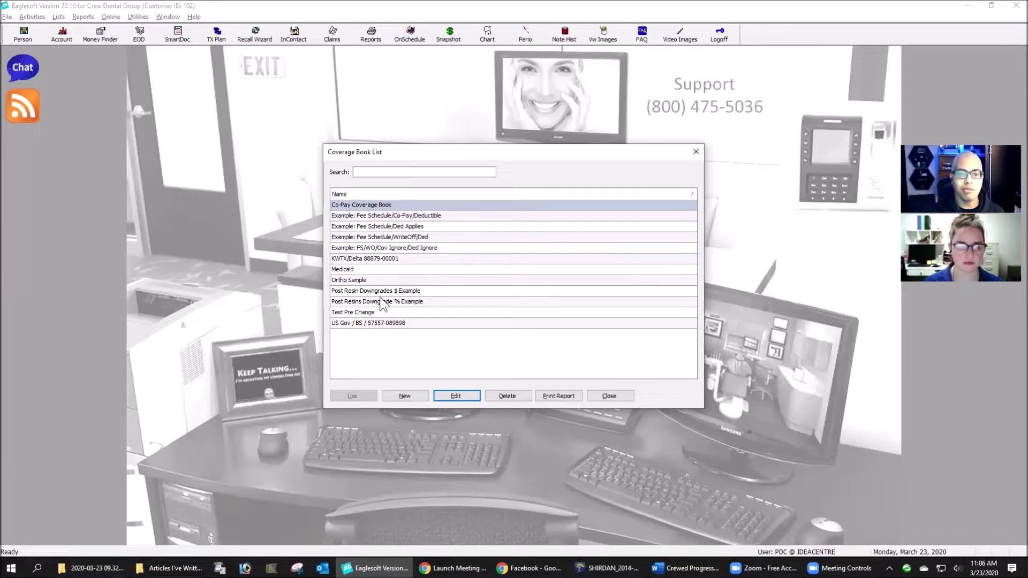
click(370, 260)
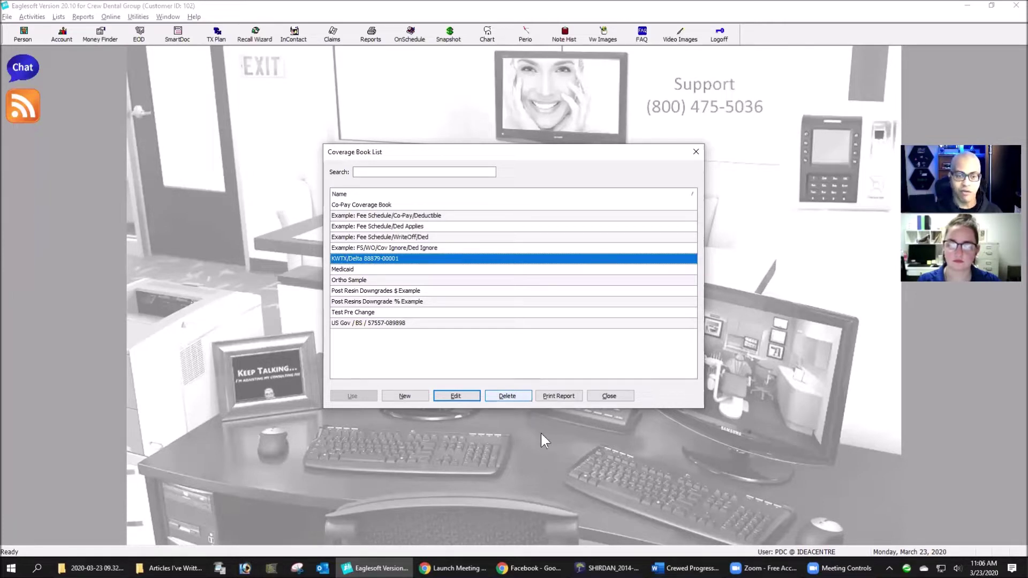
click(456, 396)
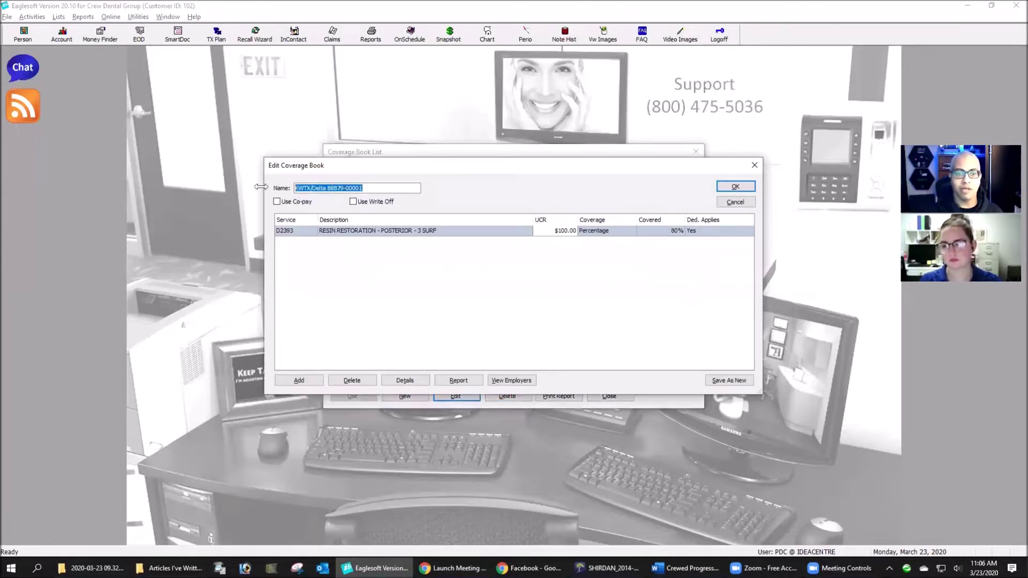
drag(470, 166, 487, 213)
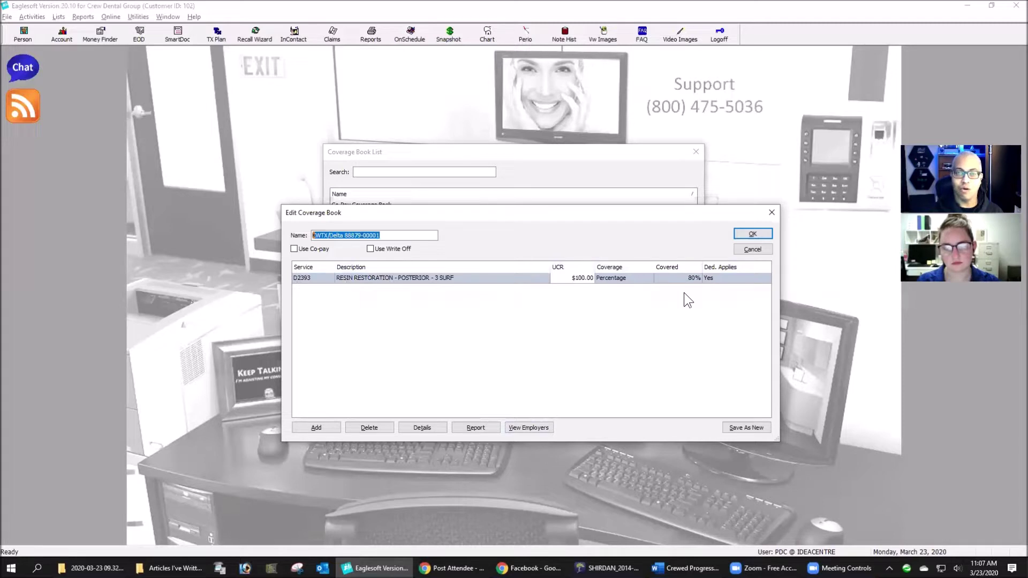
click(546, 276)
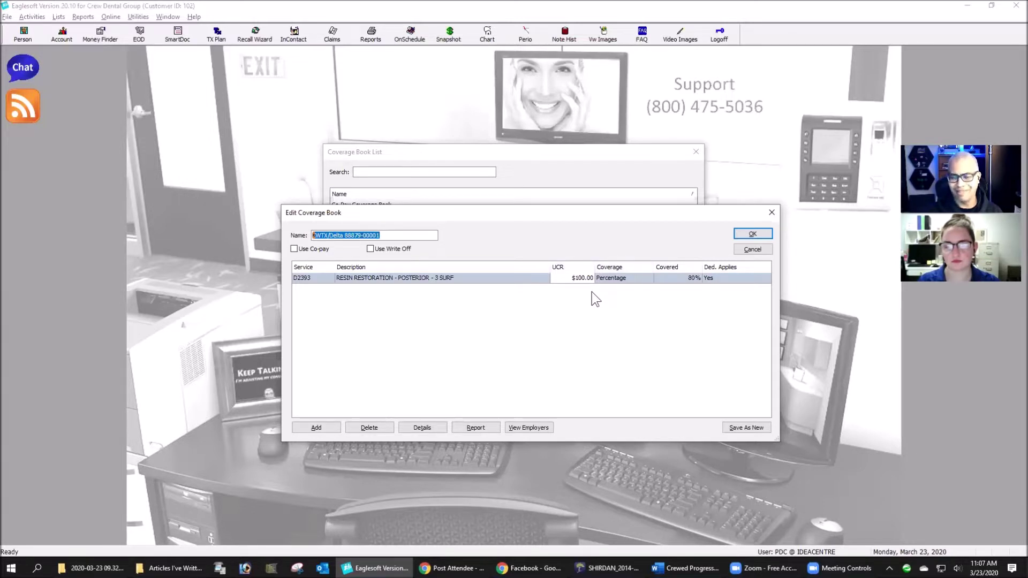
click(753, 234)
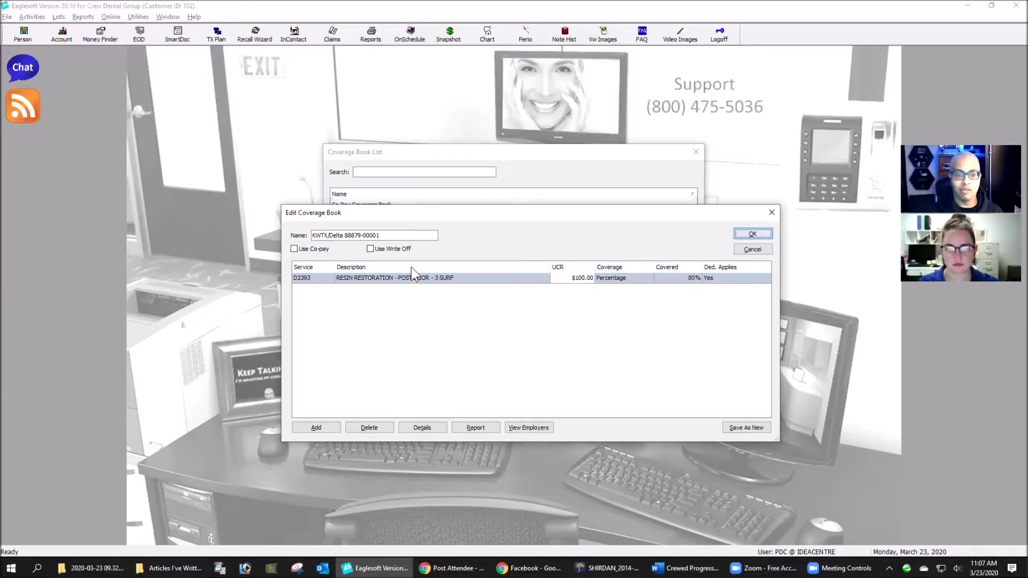
Review the example coverage books "FS/WO/Cov Ignore/Ded Ignore" and "Fee Schedule/Co-Pay/Deductible", closing each without changes.
click(400, 248)
click(459, 396)
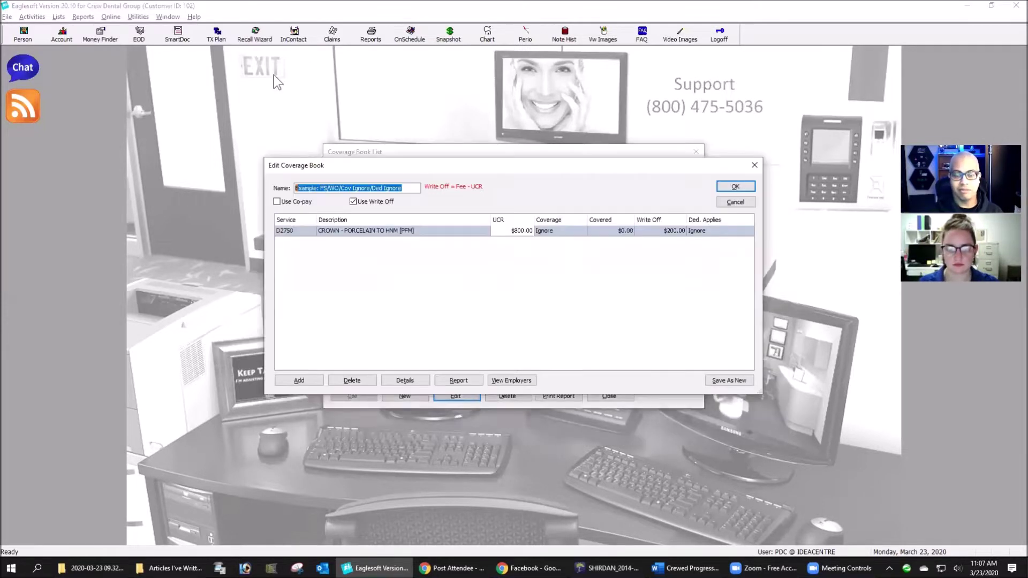
click(742, 204)
click(375, 216)
click(456, 396)
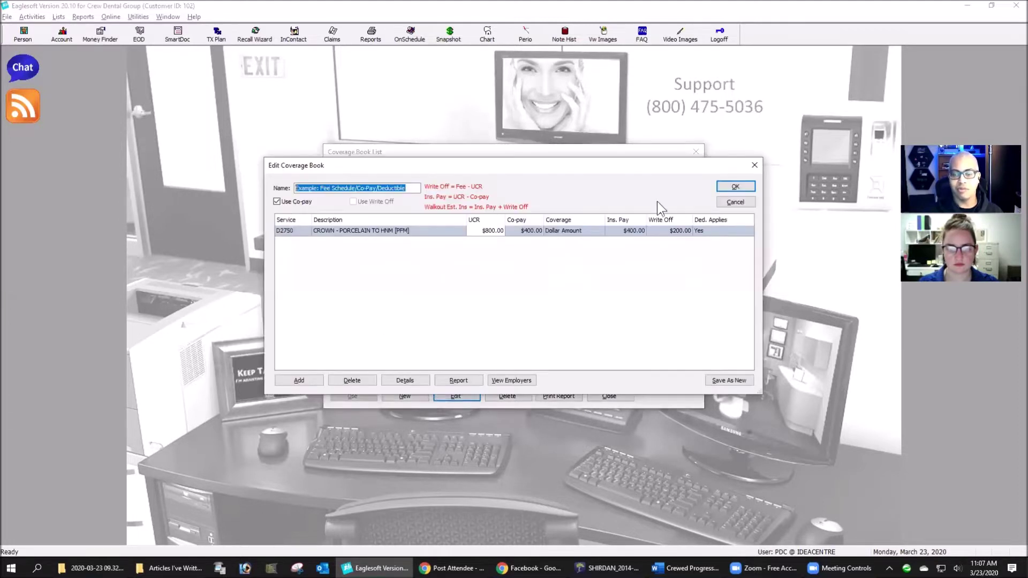
click(734, 204)
click(600, 242)
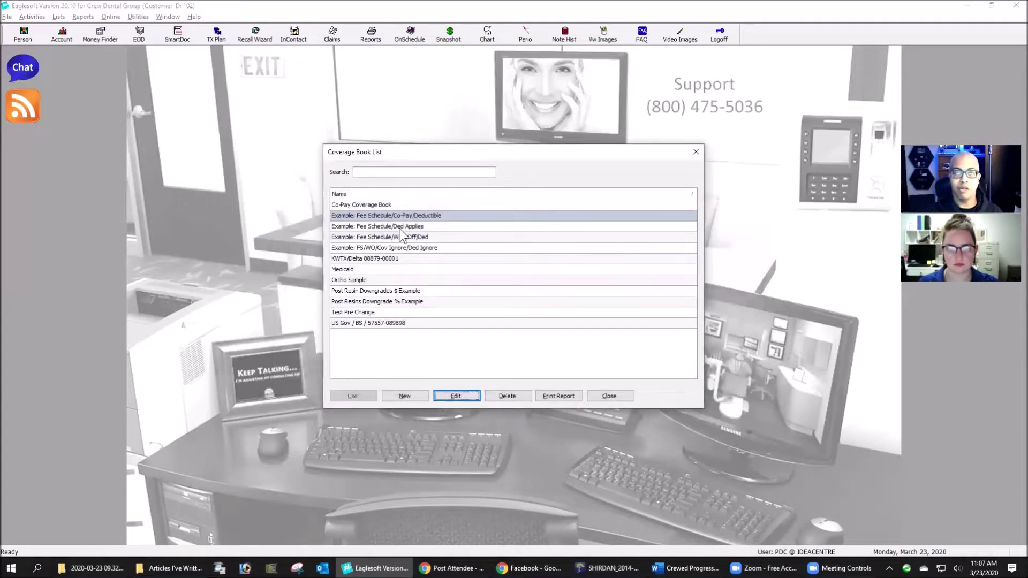
Review the service settings in the Co-Pay Coverage Book, cancel out of it and close the Coverage Book List.
click(402, 205)
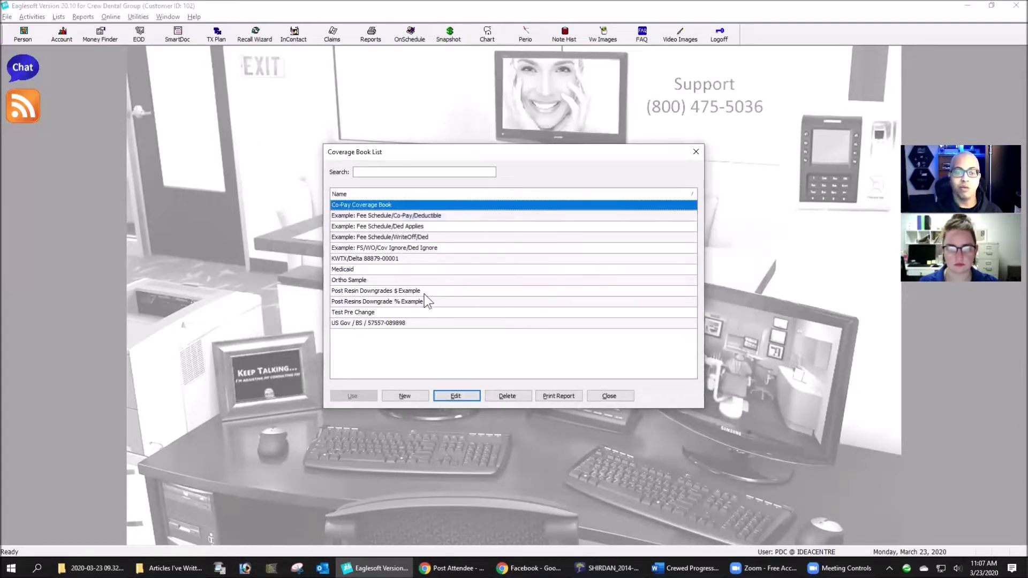
click(456, 397)
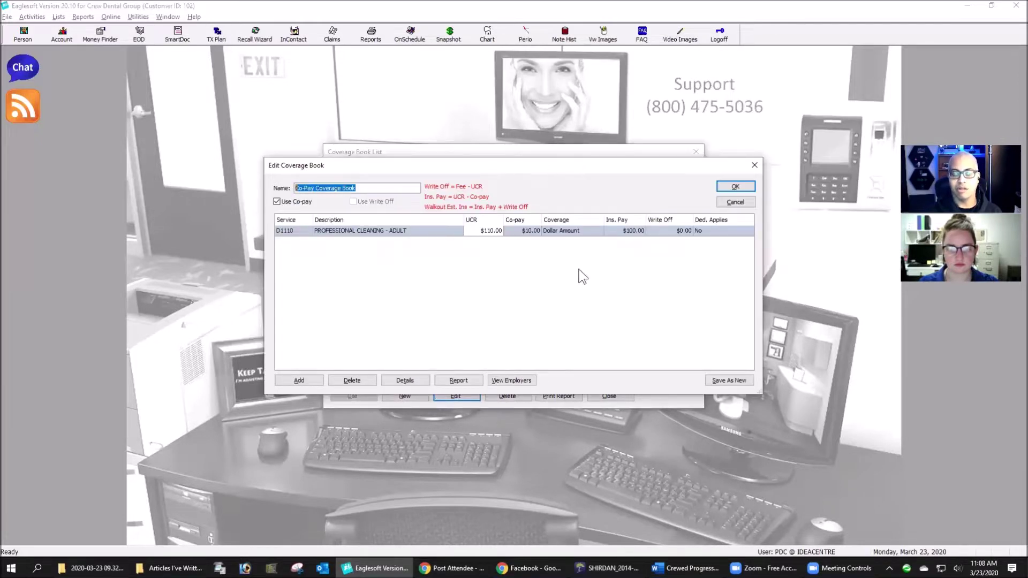
drag(548, 166, 578, 268)
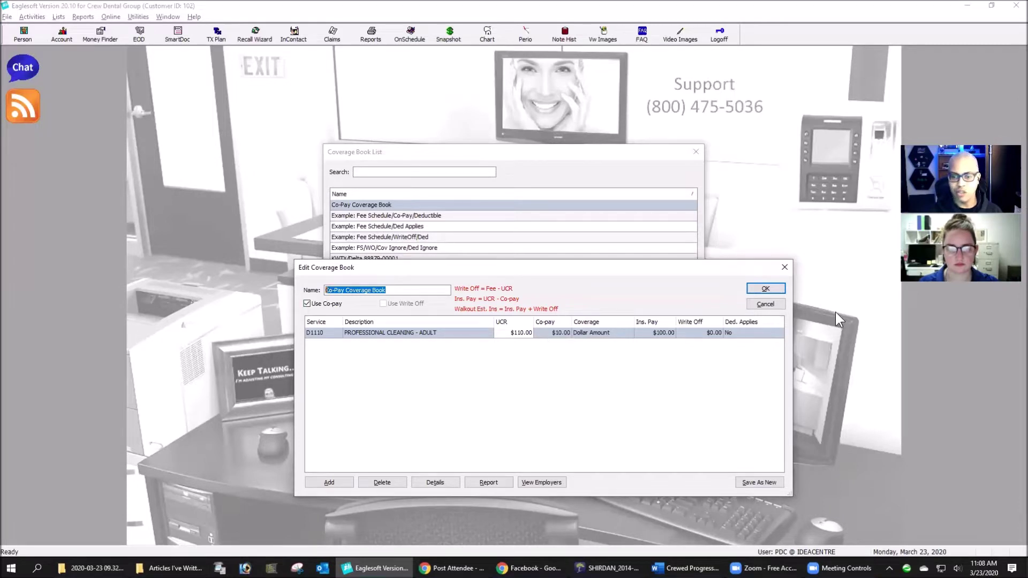
click(783, 304)
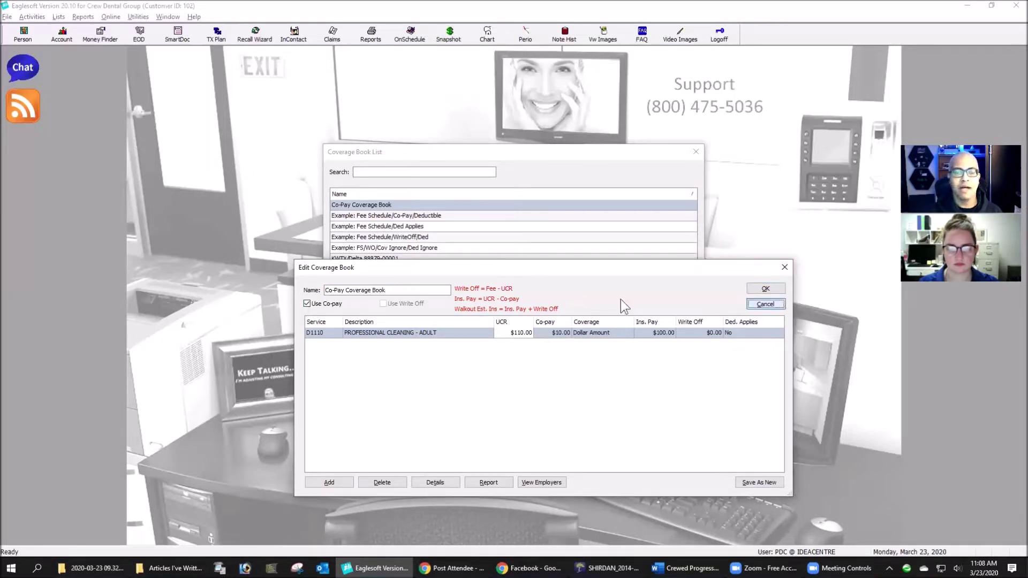
click(632, 346)
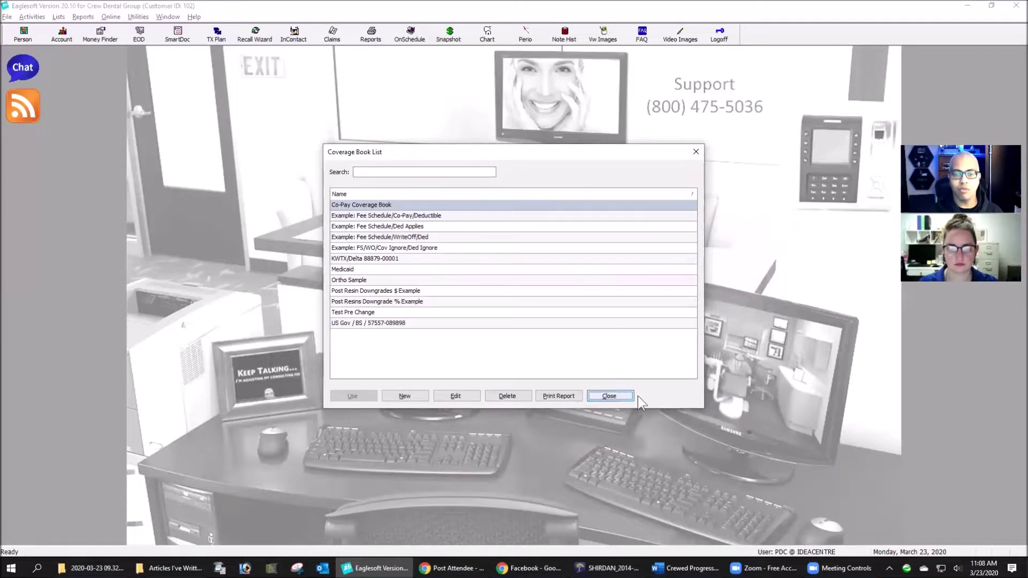
click(610, 390)
Open the employer AARP [3/19 PID] from the Employers / Coverage List and change its name to AARP [3/20 PID].
click(58, 16)
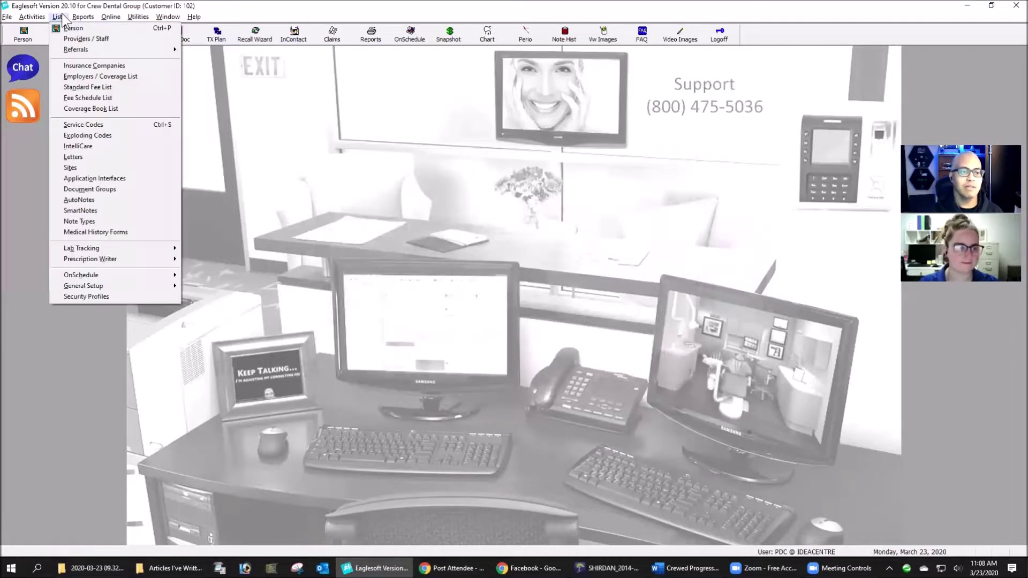
click(86, 80)
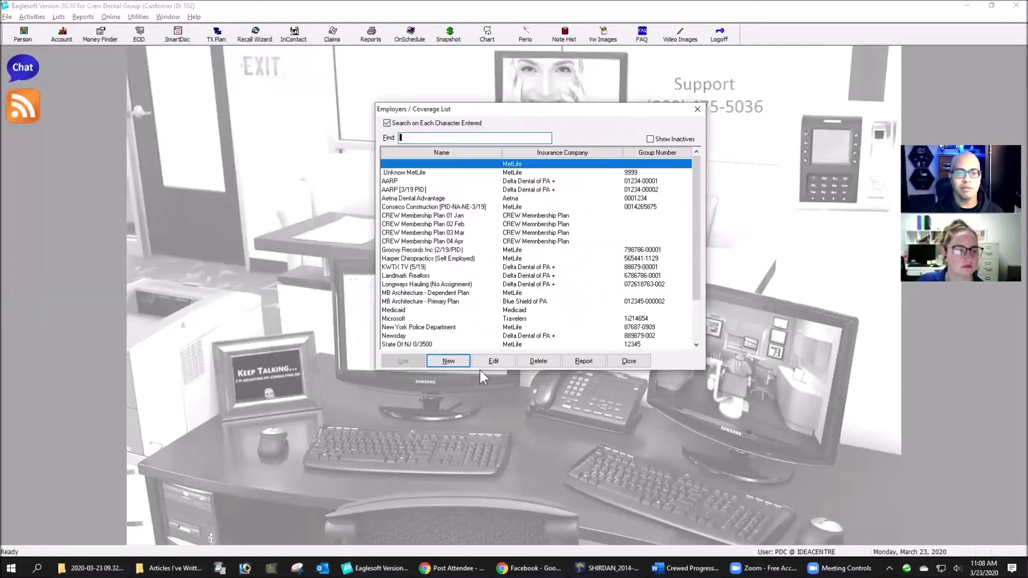
click(431, 183)
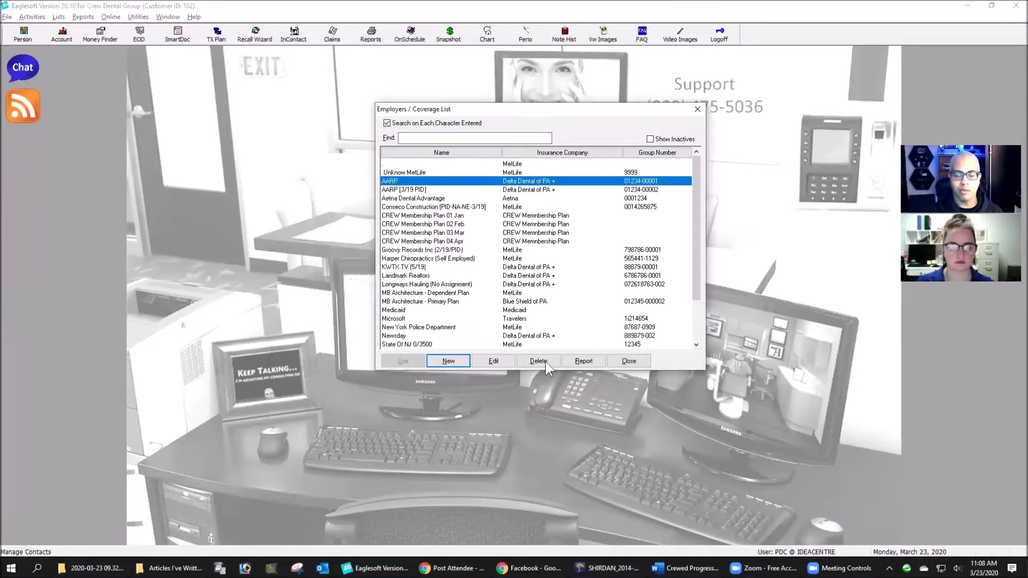
key(Down)
click(494, 361)
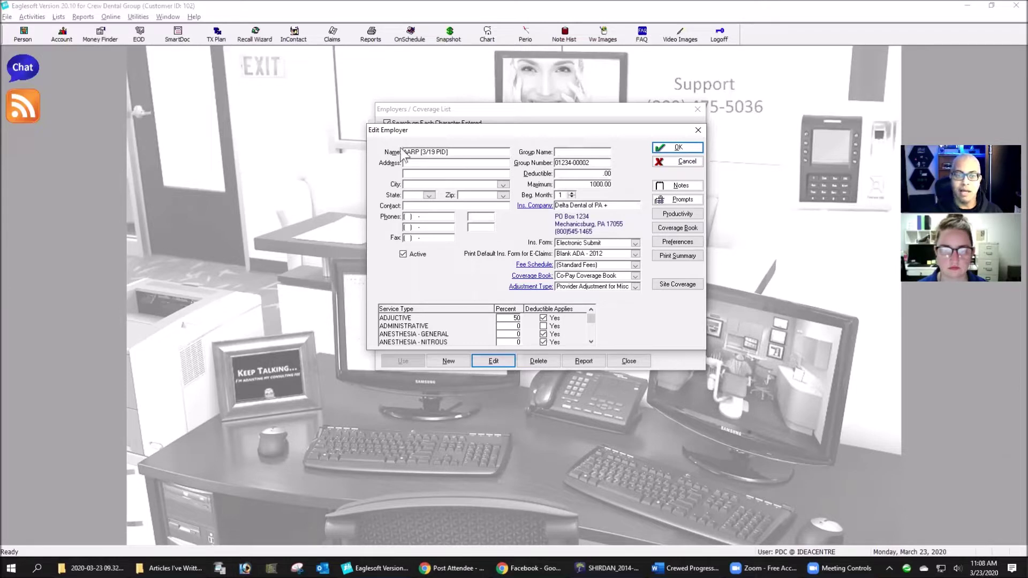
click(430, 152)
click(430, 152)
drag(428, 152, 436, 152)
text(20)
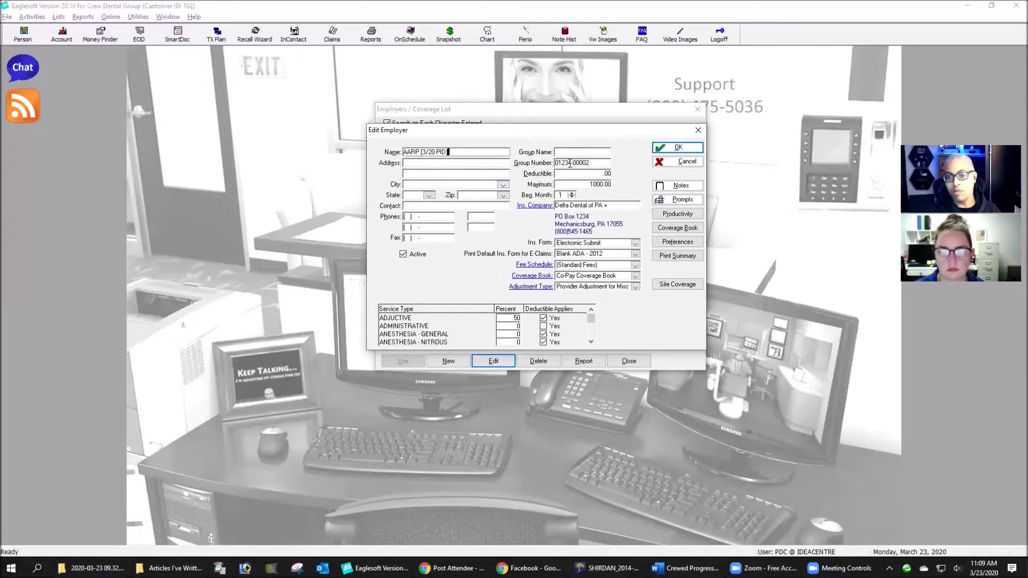
Check the AARP employer's maximum and insurance company, and open the Insurance Companies List for its linked carrier.
click(609, 185)
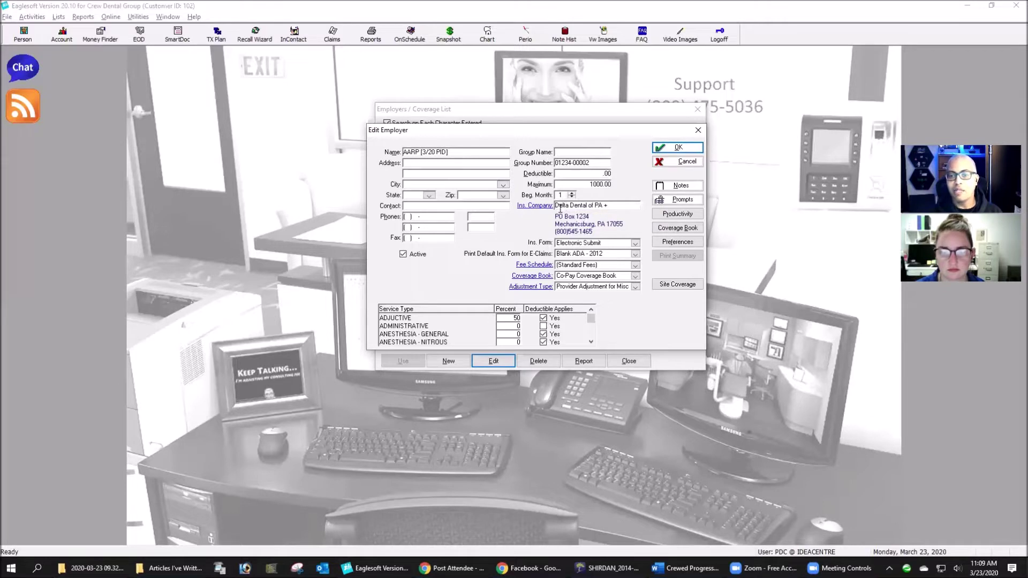
click(604, 206)
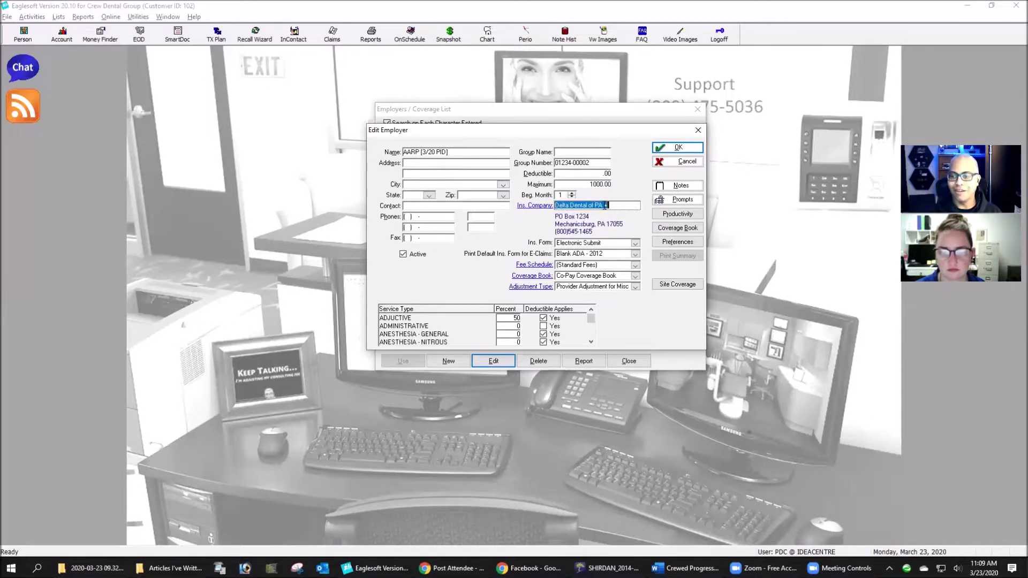
click(604, 206)
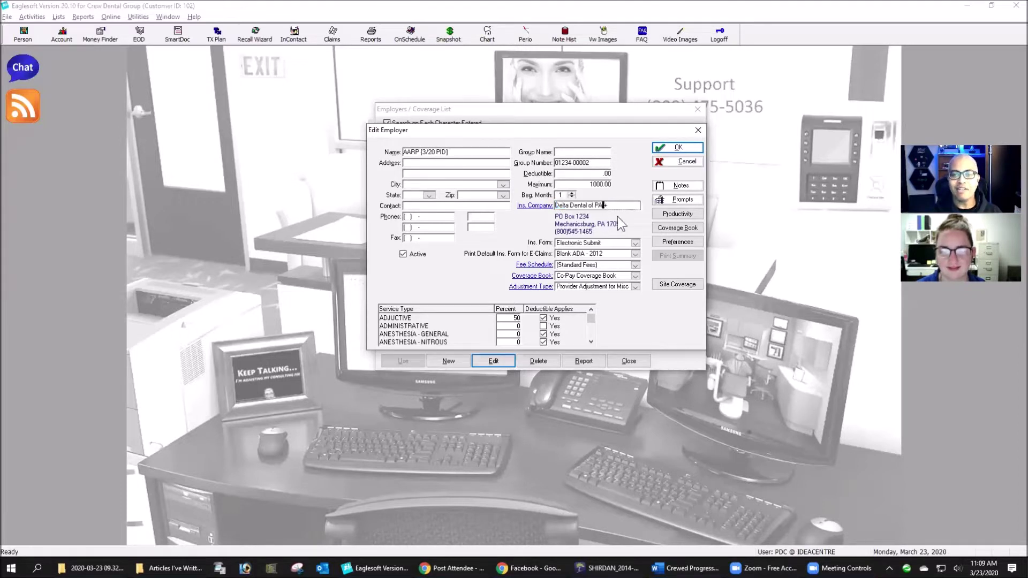
key(End)
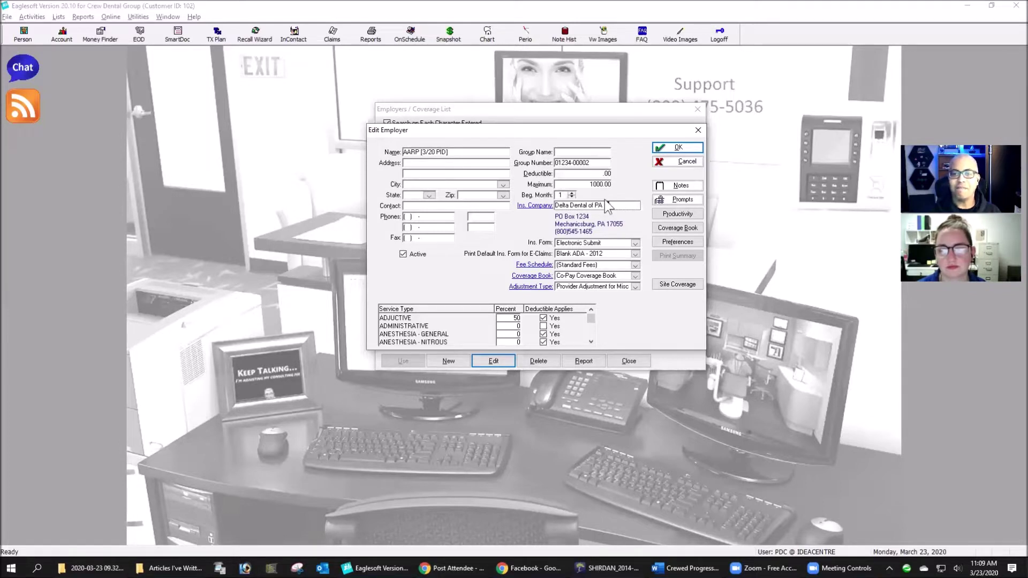
click(536, 207)
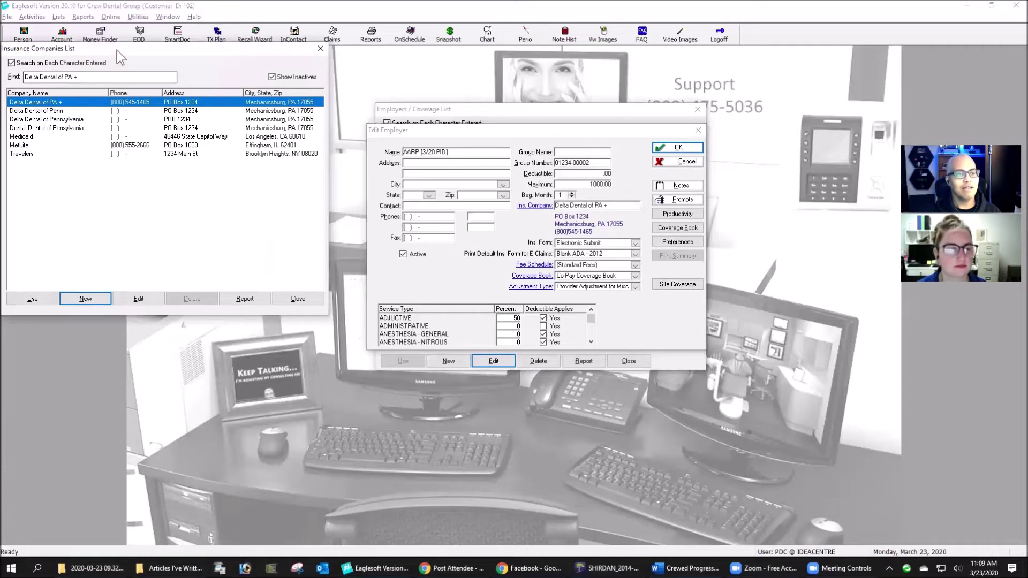
drag(116, 51, 172, 129)
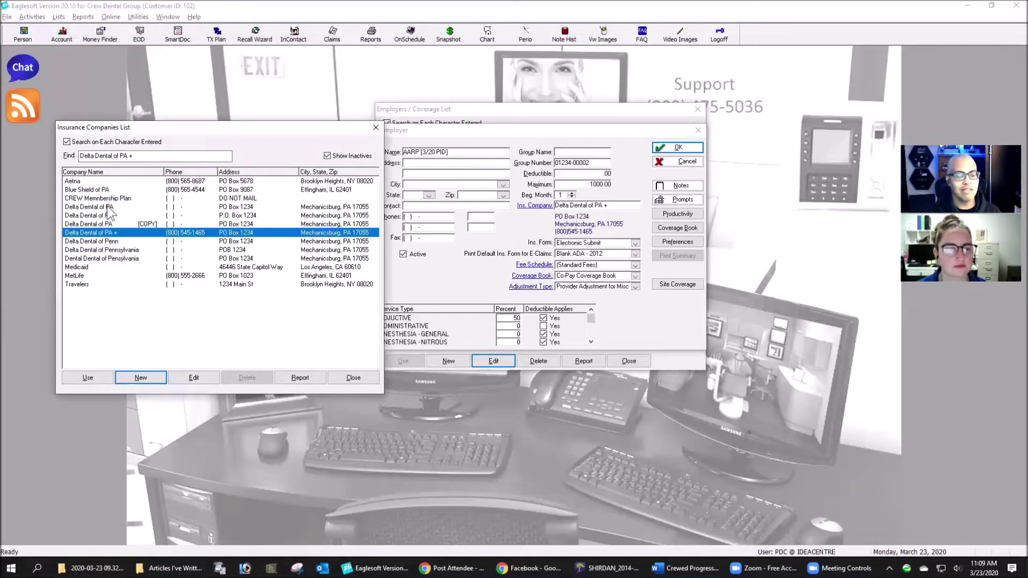
Compare the similarly named Delta Dental entries in the Insurance Companies List, checking their spellings and addresses.
click(107, 207)
click(102, 216)
click(104, 225)
click(105, 233)
click(106, 242)
key(Down)
key(Down)
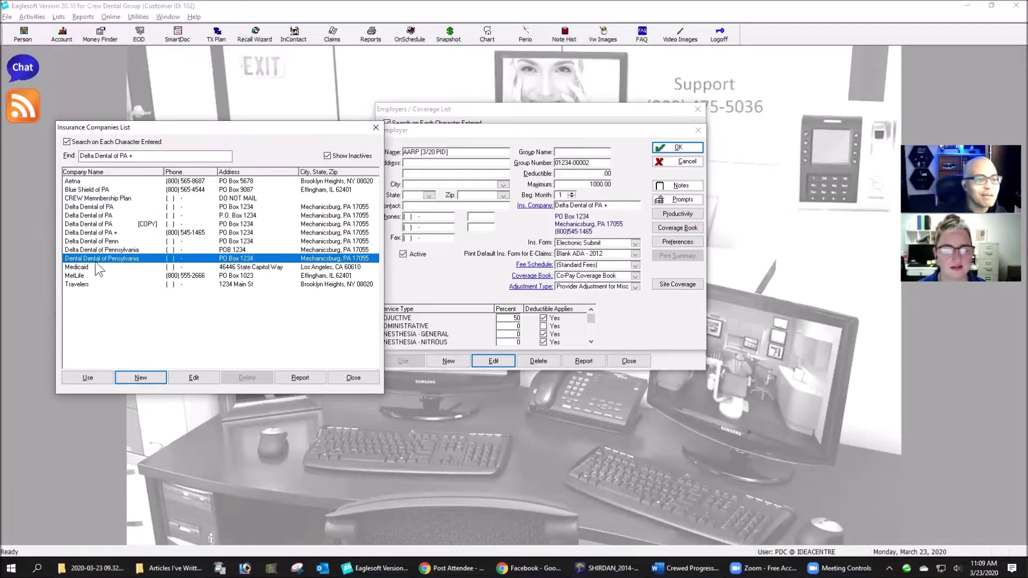
click(116, 251)
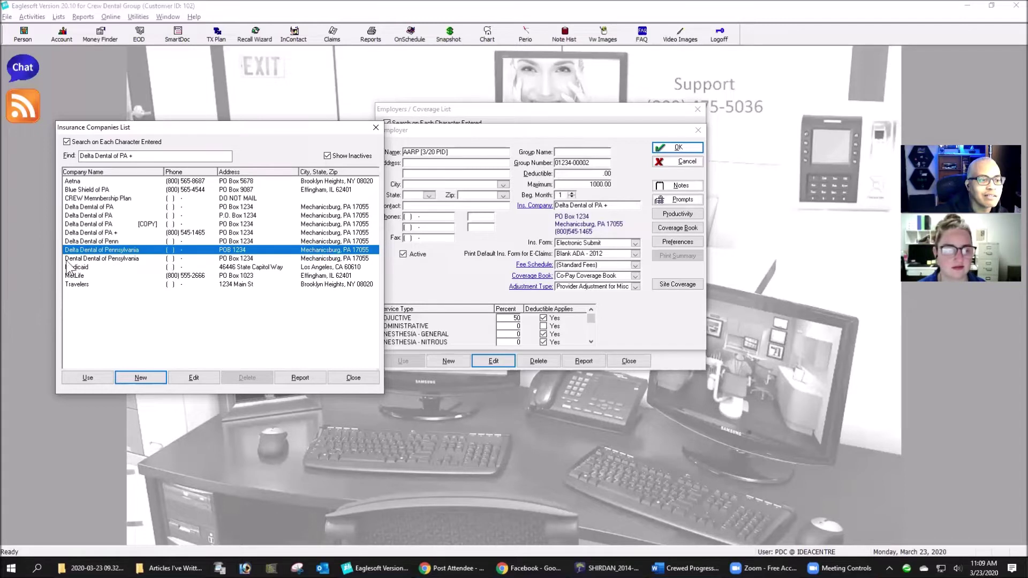
key(Down)
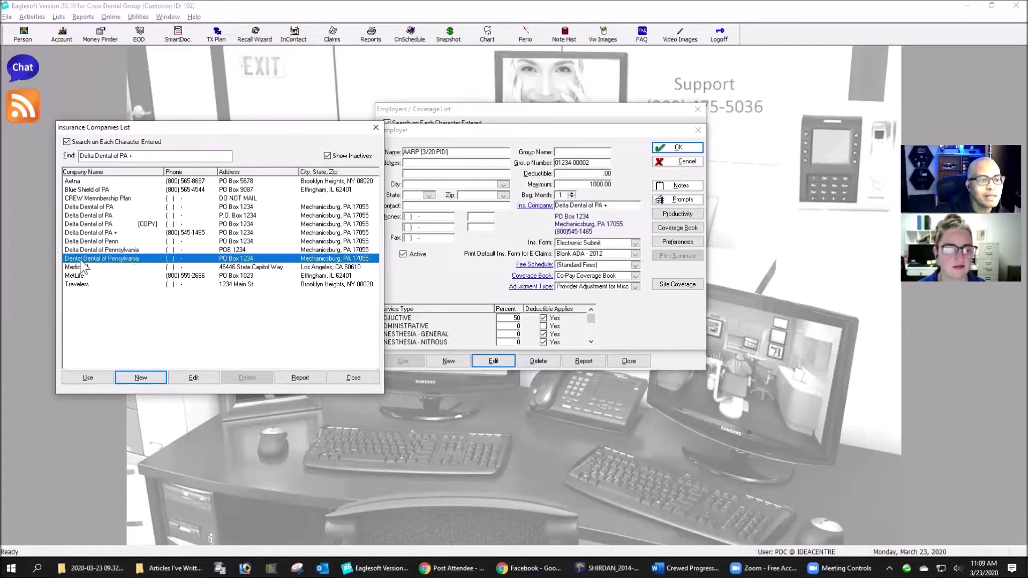
key(Up)
key(Down)
key(Up)
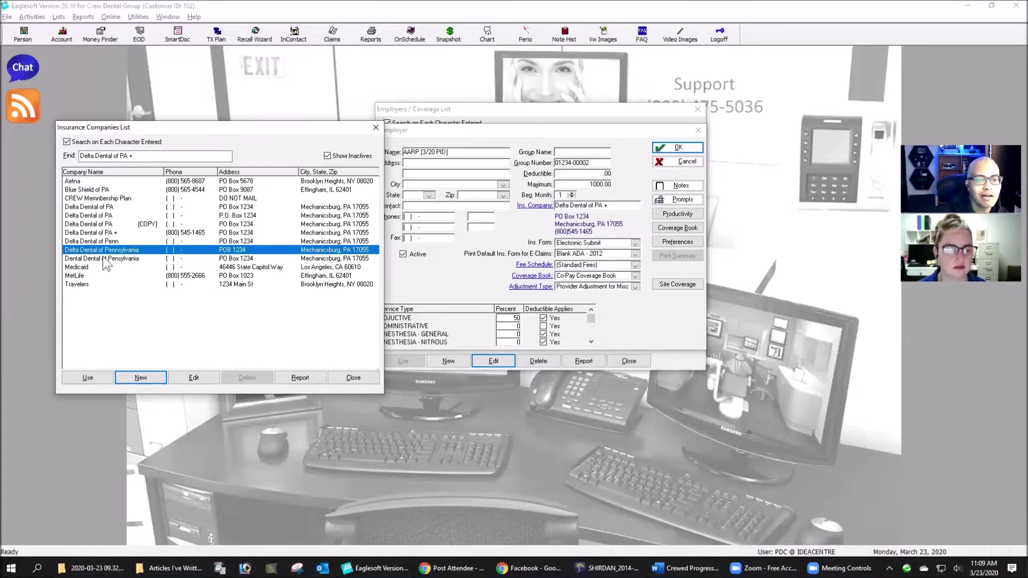
click(228, 260)
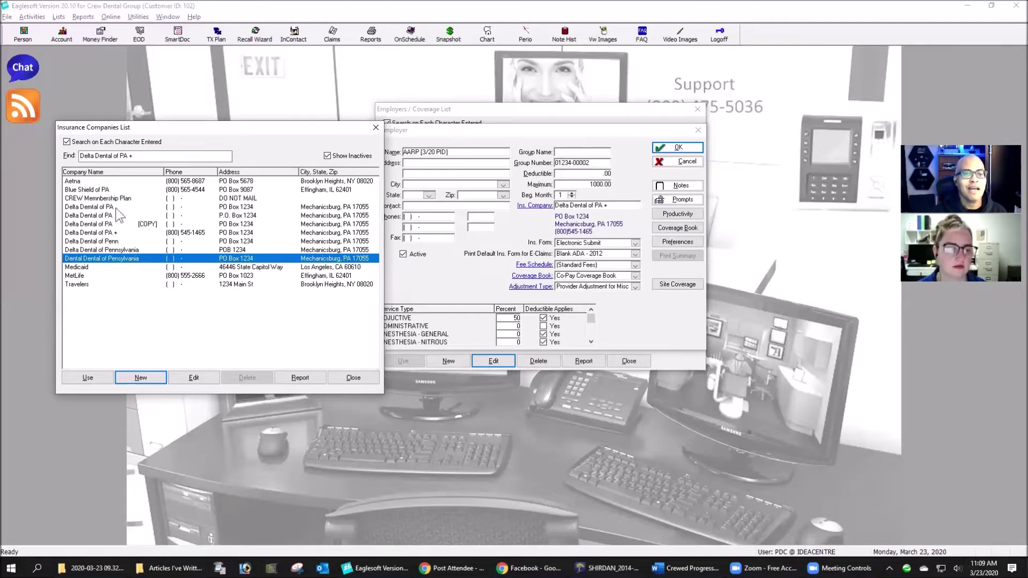
Open the Delta Dental of PA + insurance company record, examine its claim payer ID and close the record.
click(118, 235)
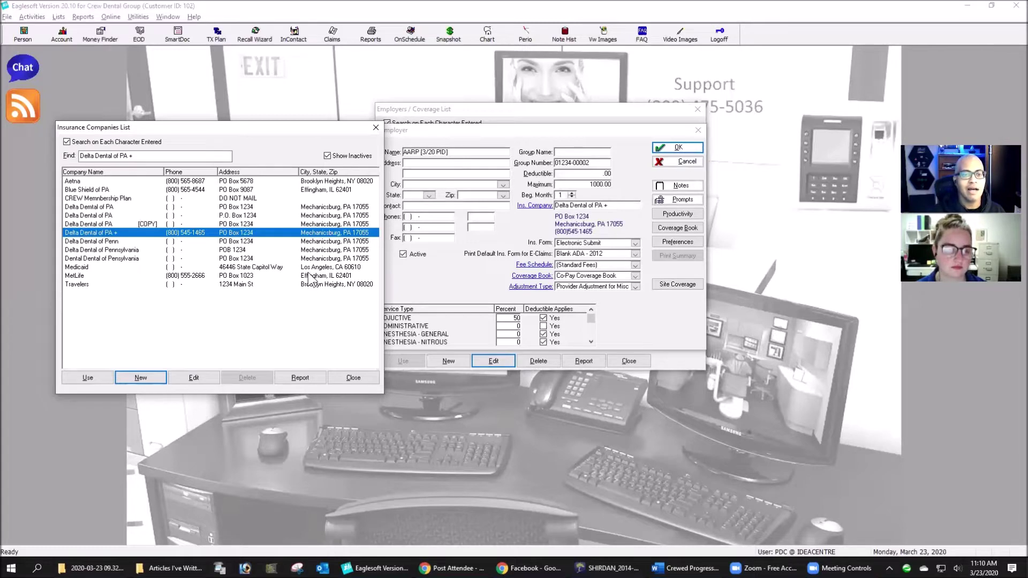
click(210, 376)
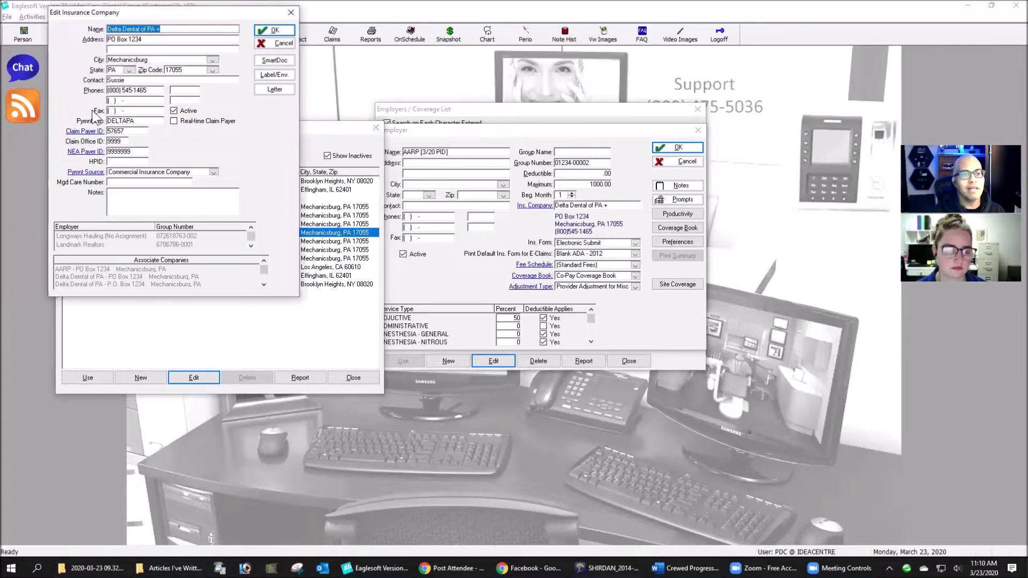
click(110, 131)
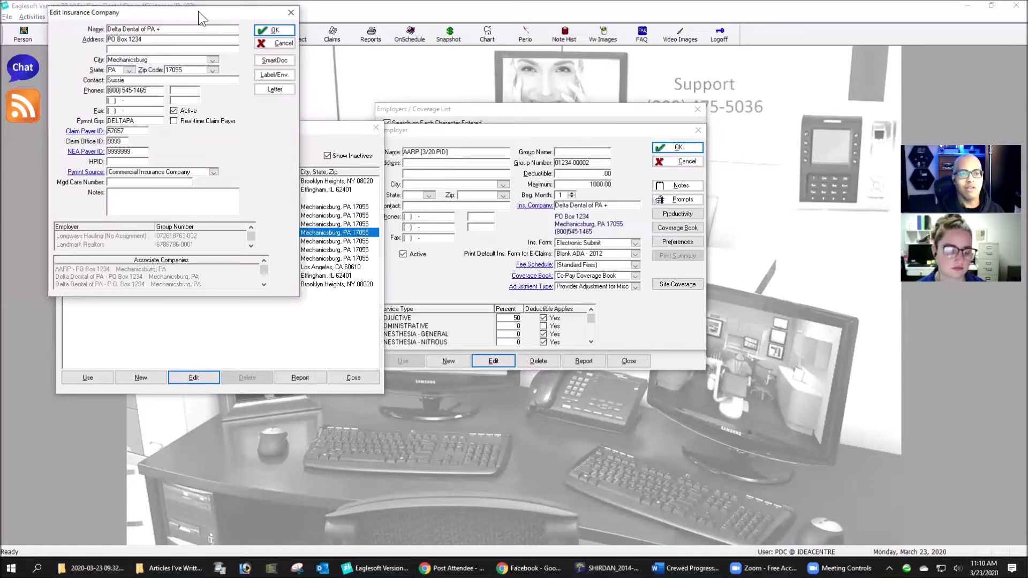
click(274, 31)
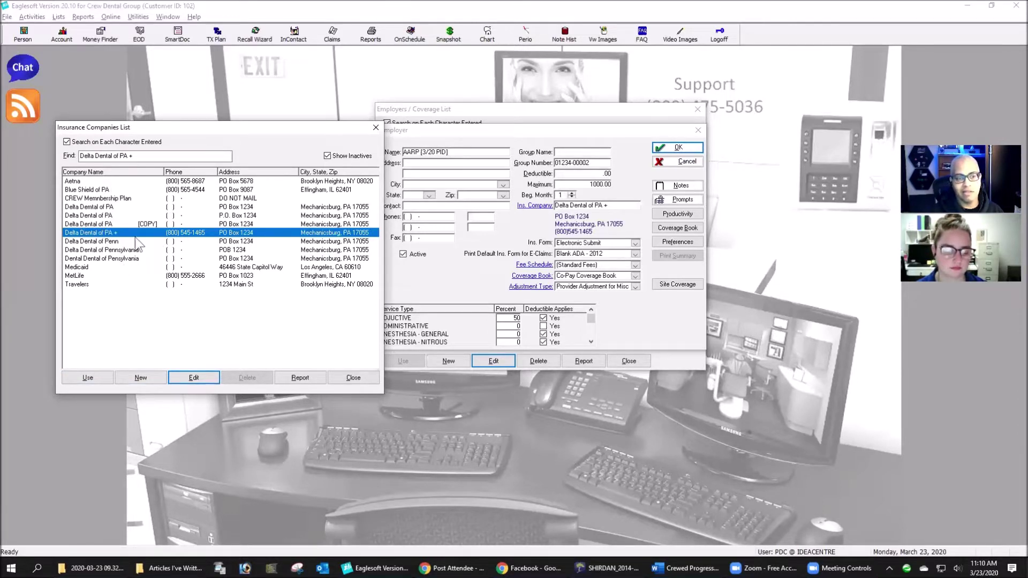
Pick Delta Dental of PA + from the Insurance Companies List as the AARP employer's insurance company.
click(150, 224)
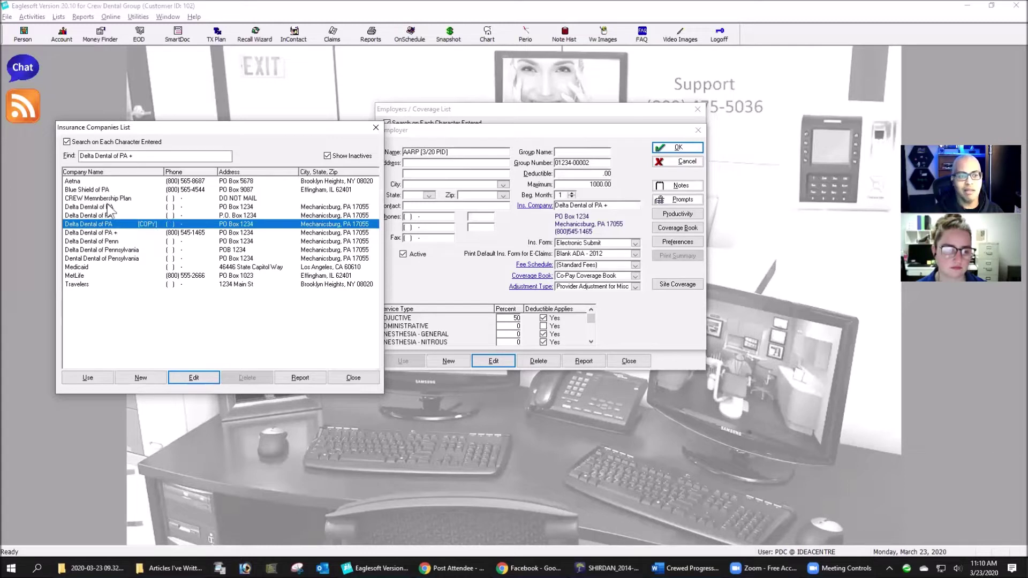
click(113, 236)
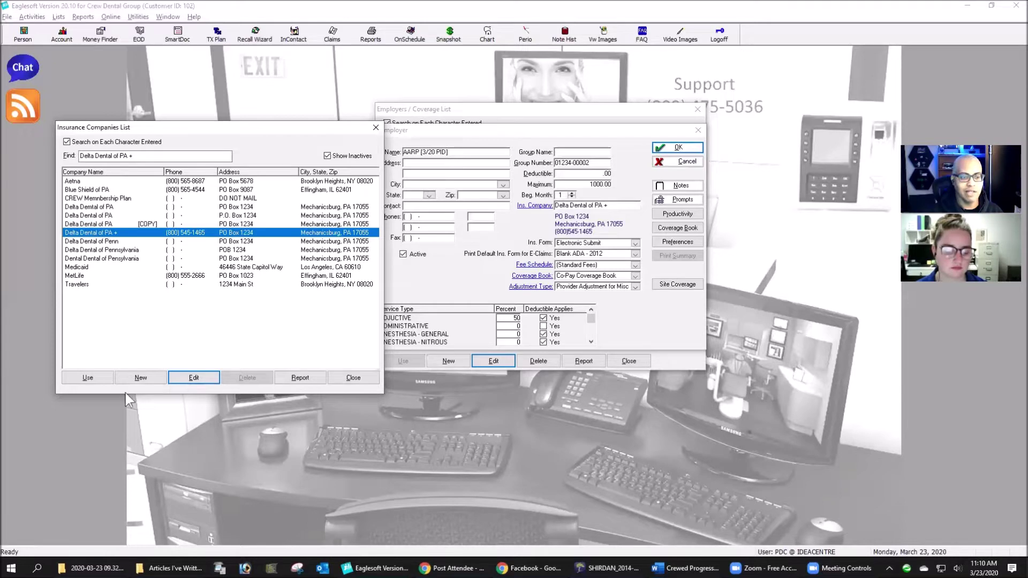
click(88, 379)
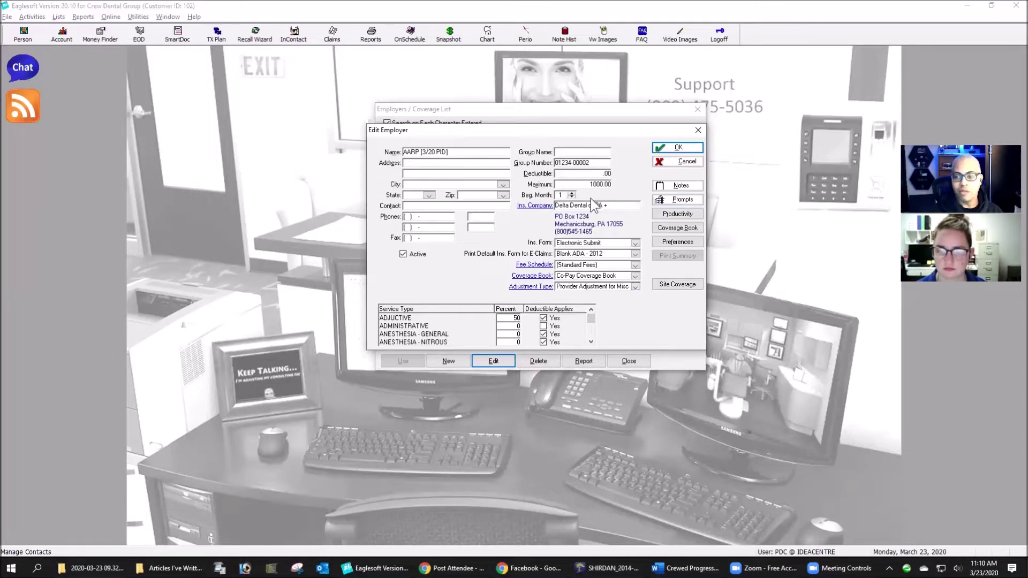
Try the Delta Premier (Updated 1/1/2019) fee schedule on the AARP employer plan.
click(580, 265)
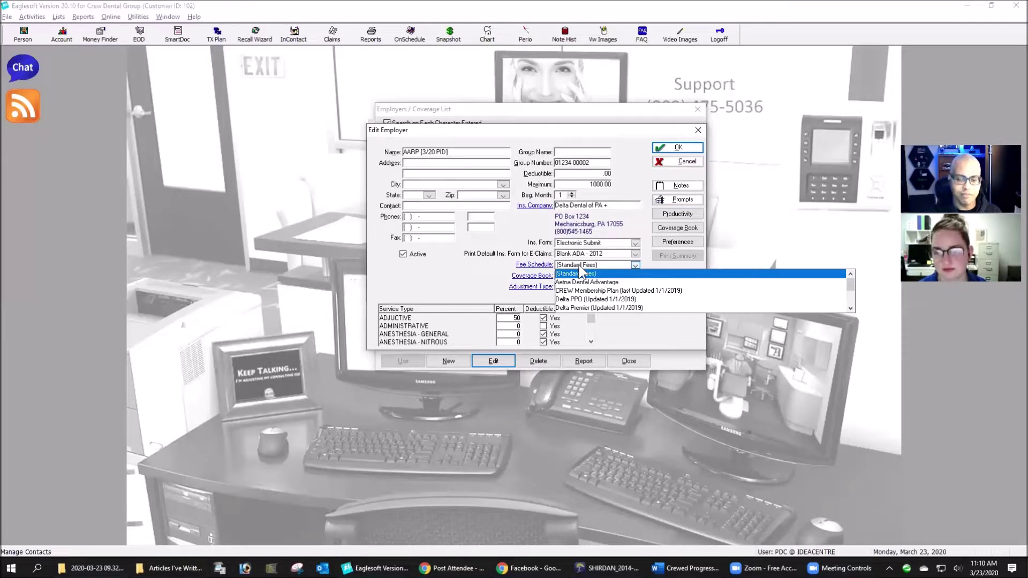
click(614, 274)
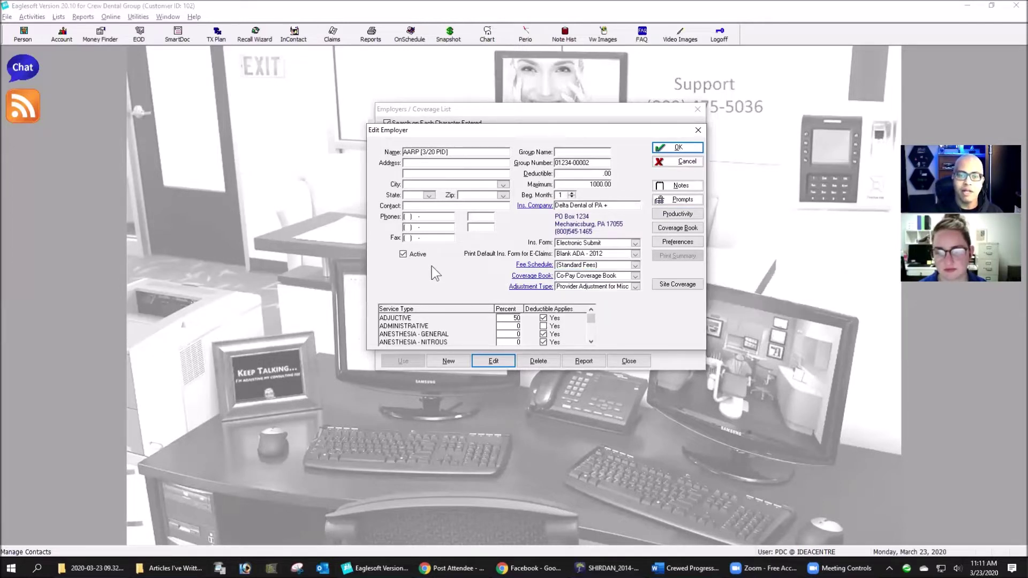
click(581, 265)
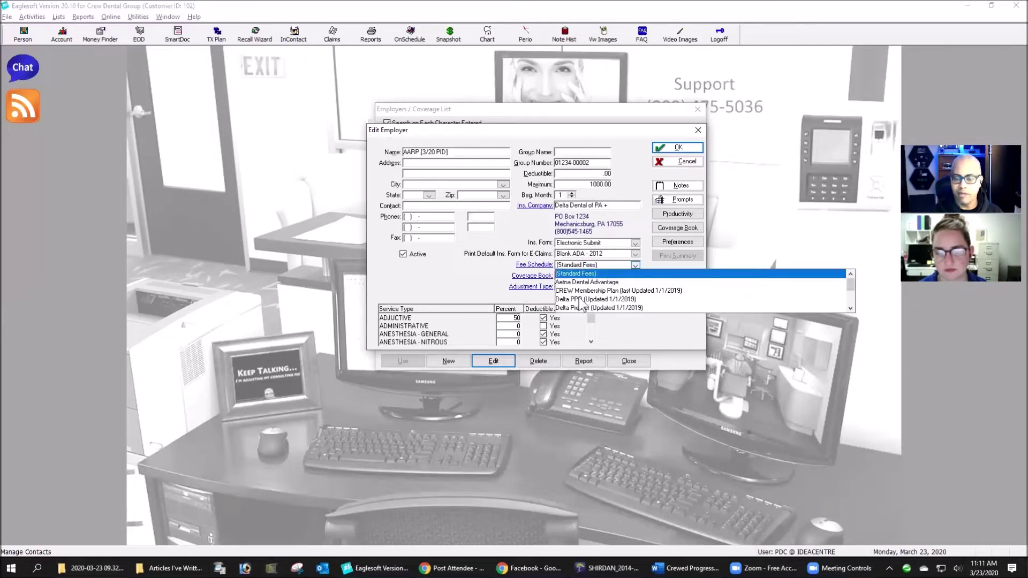
click(597, 307)
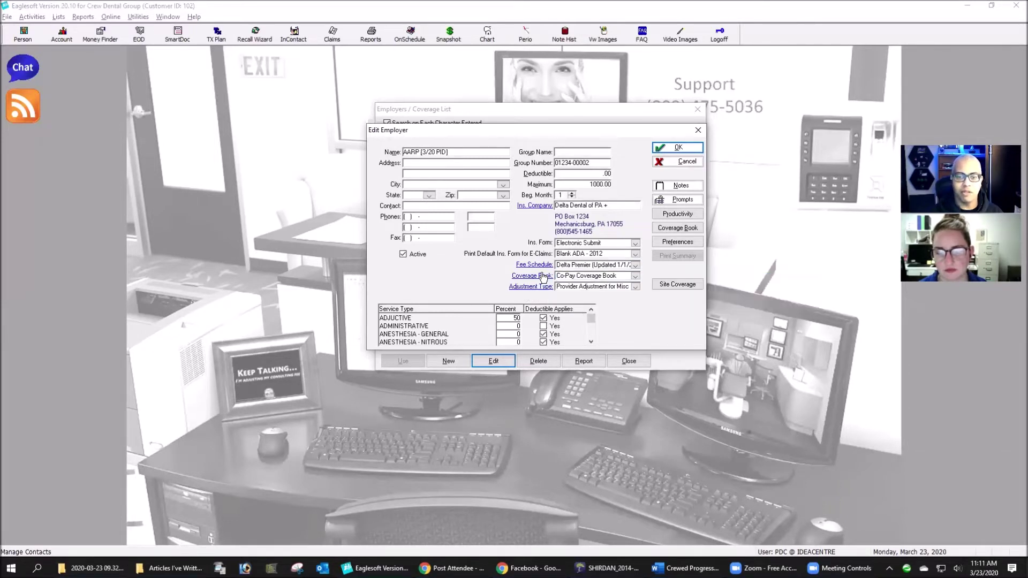
Set the AARP employer's fee schedule to Delta PPO (Updated 1/1/2019).
click(600, 264)
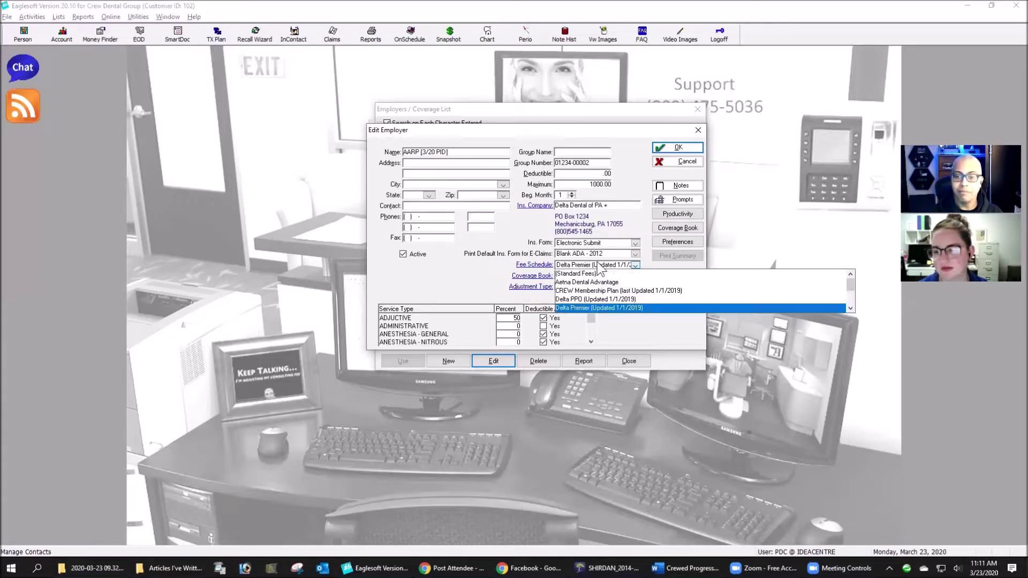
click(601, 300)
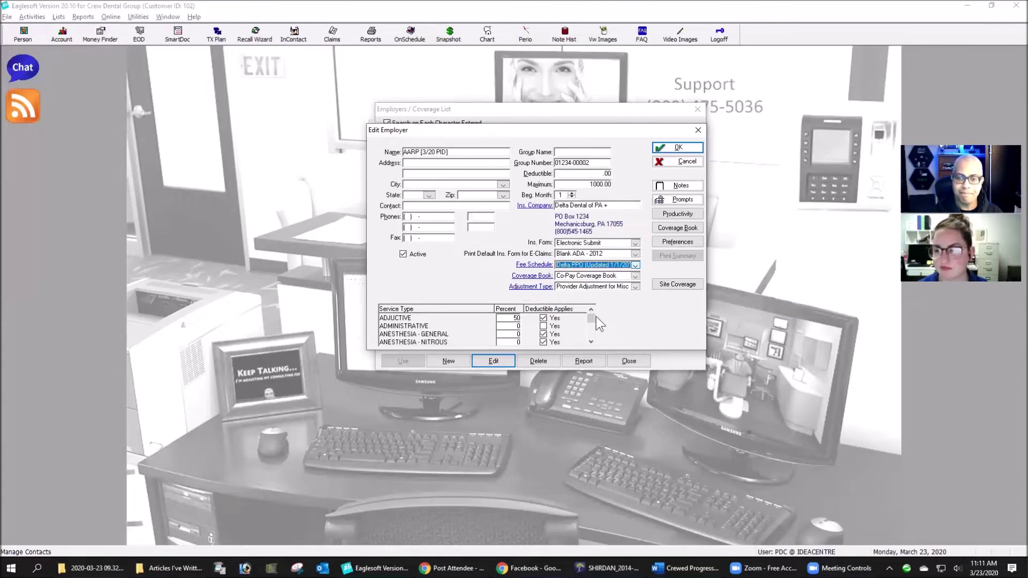
click(635, 266)
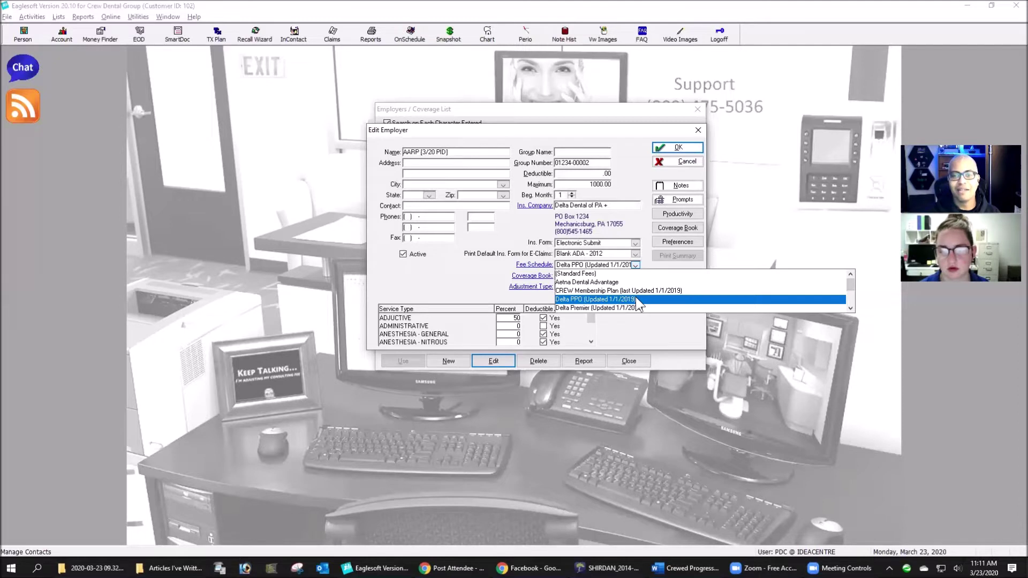
click(635, 298)
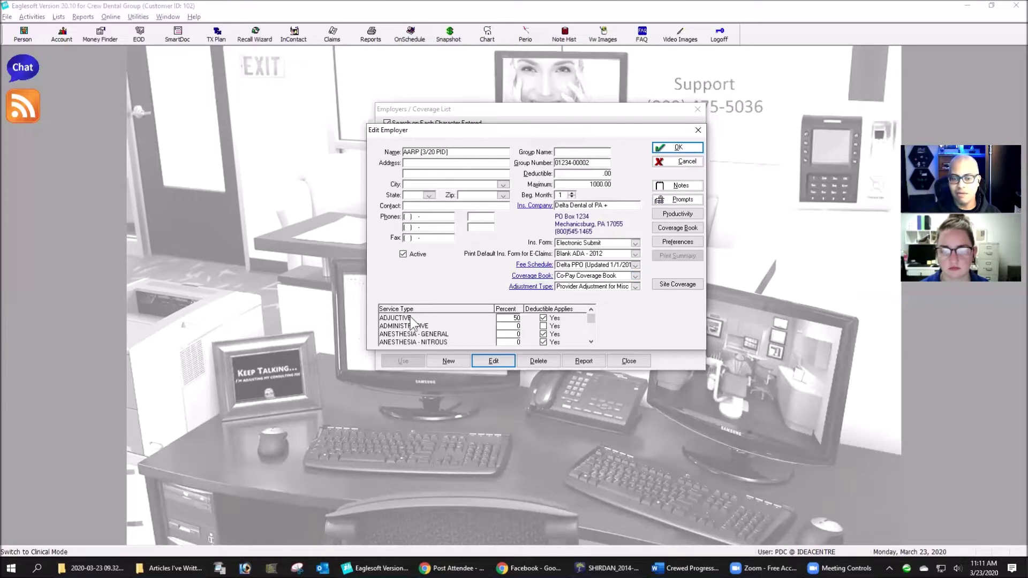
Review the AARP employer's service types through the restorative categories, checking each coverage percentage and whether the deductible applies.
click(591, 341)
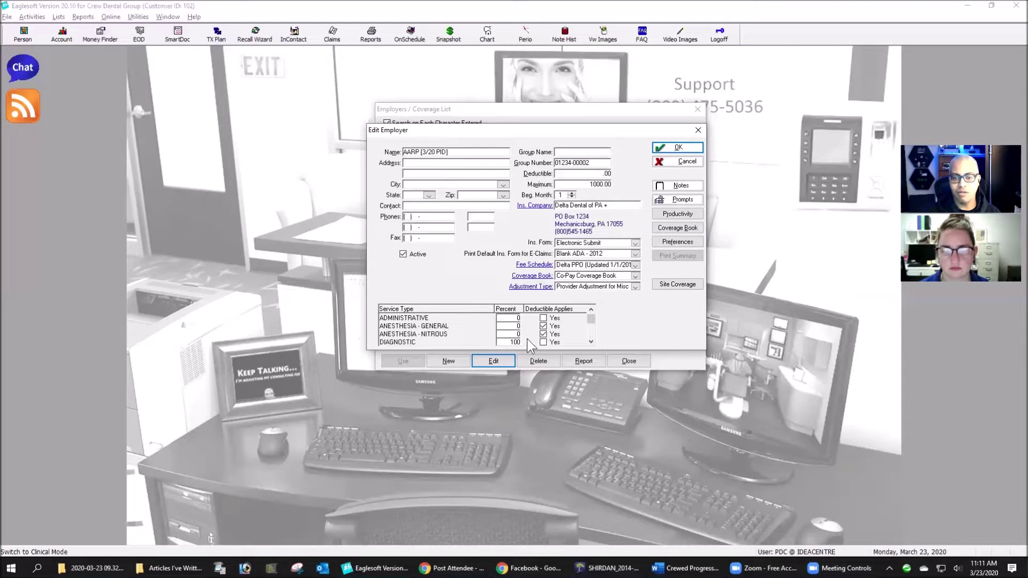
click(592, 342)
click(592, 342)
click(591, 343)
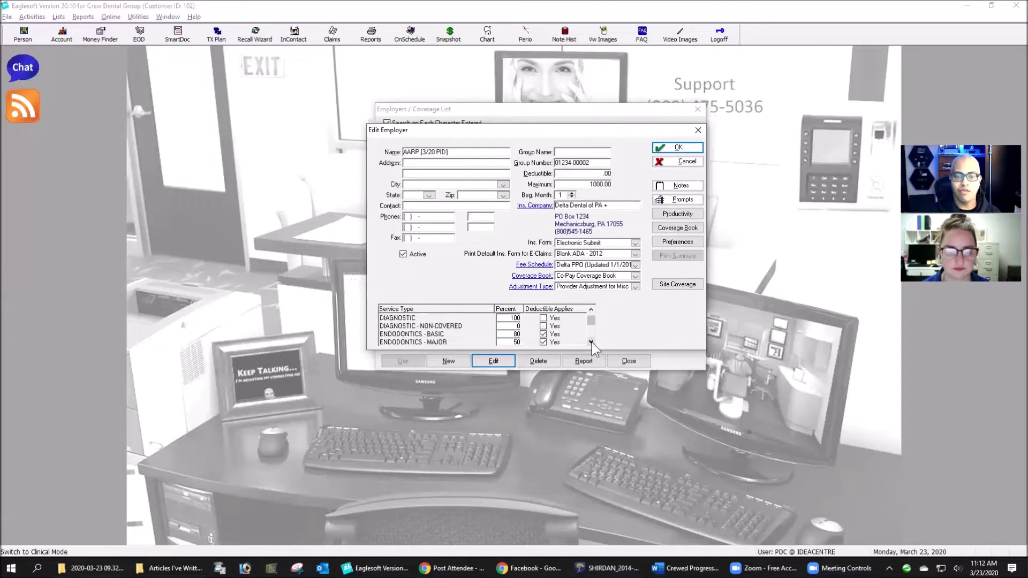
click(592, 342)
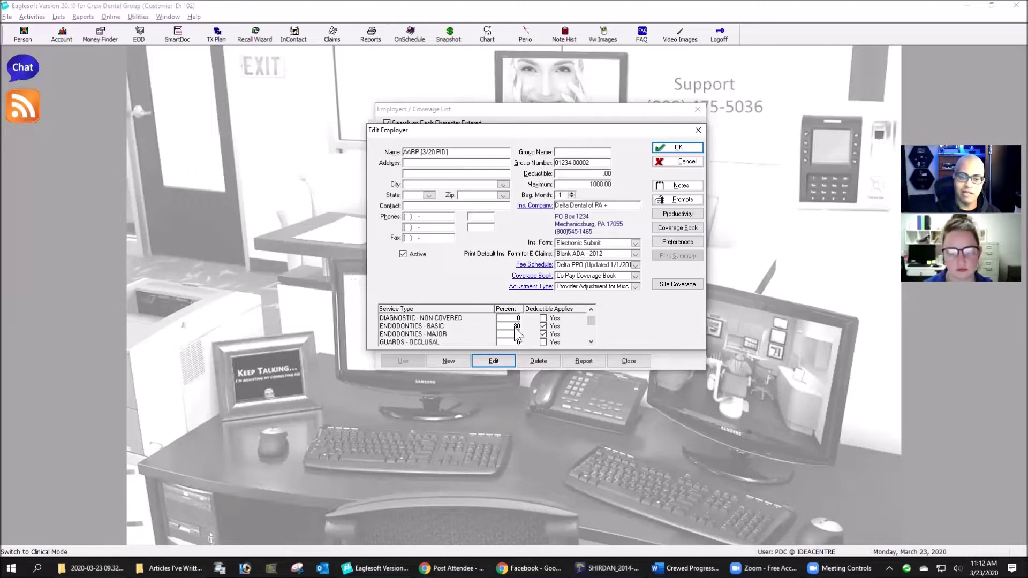
click(592, 343)
click(592, 343)
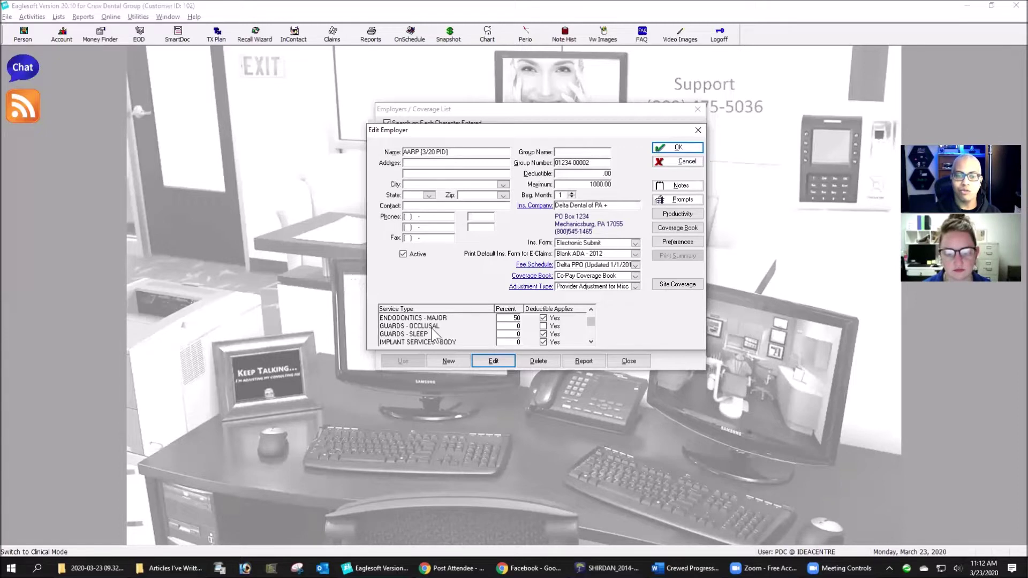
click(590, 343)
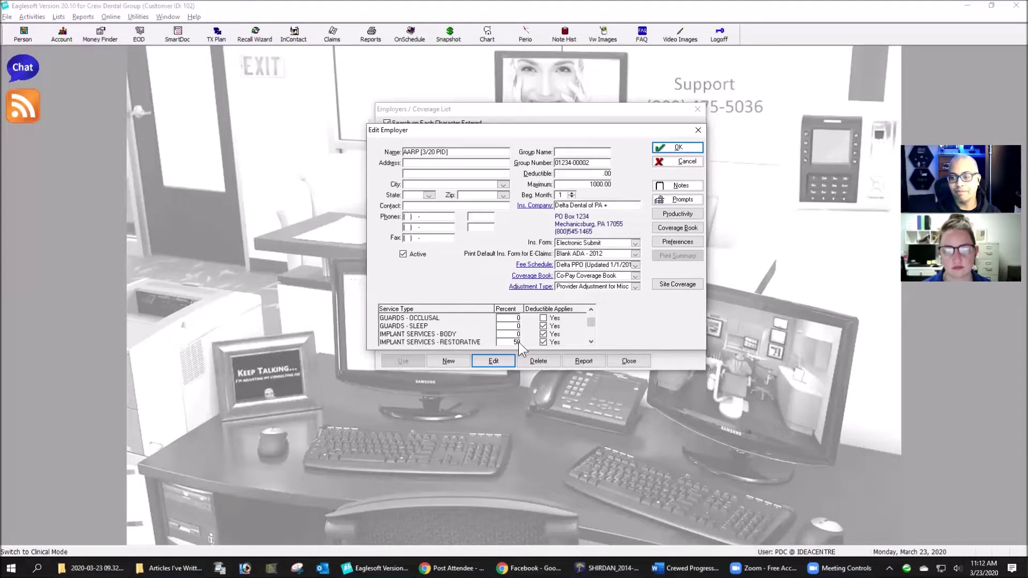
click(593, 343)
click(593, 343)
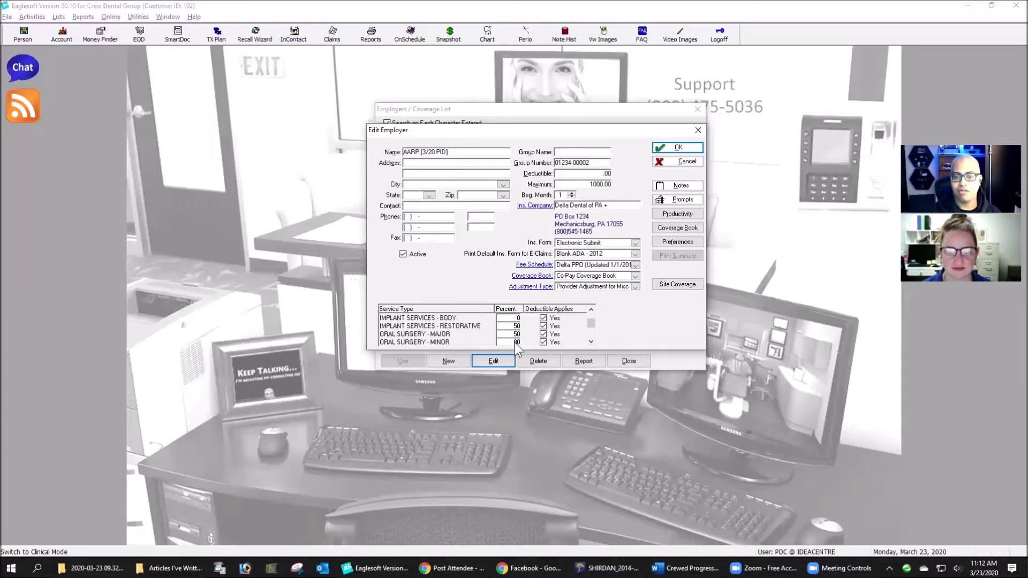
click(591, 342)
click(591, 342)
click(591, 342)
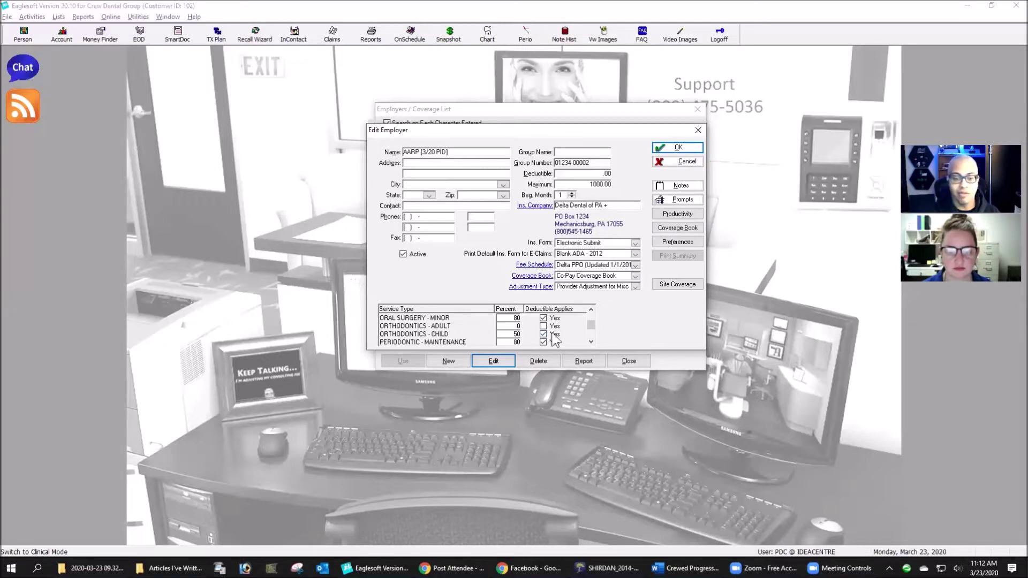
click(591, 343)
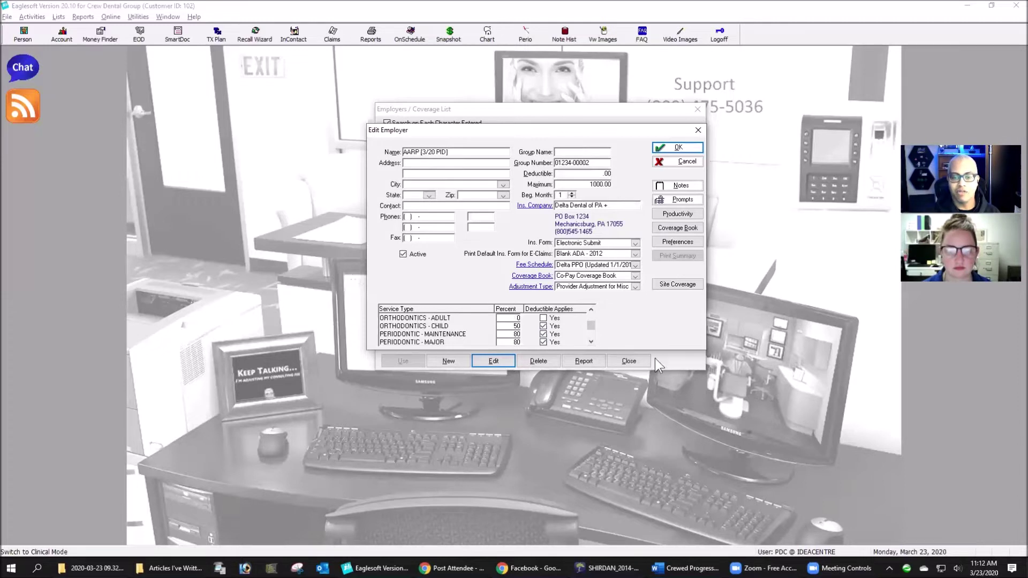
click(591, 342)
click(591, 342)
click(591, 342)
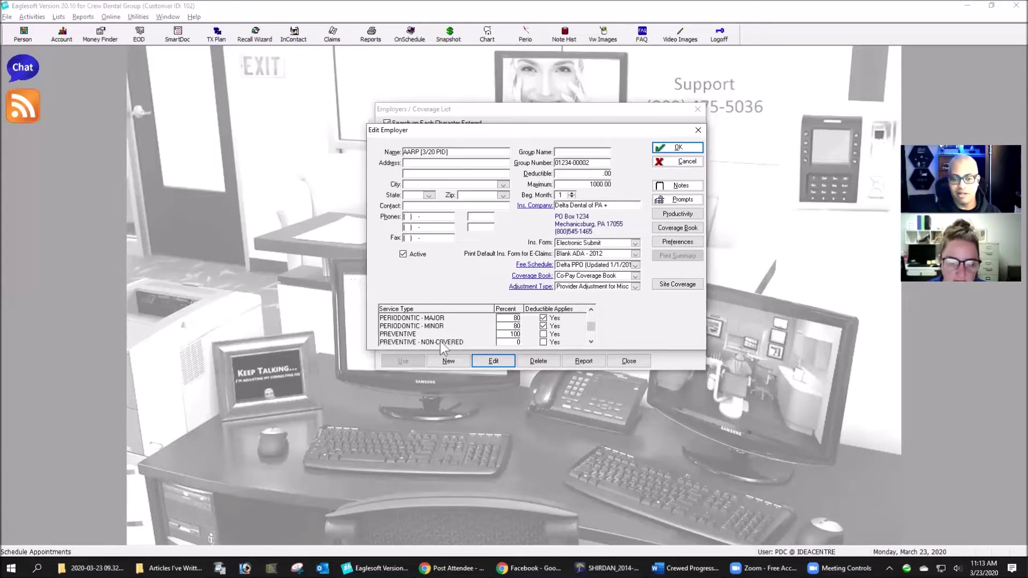
click(591, 342)
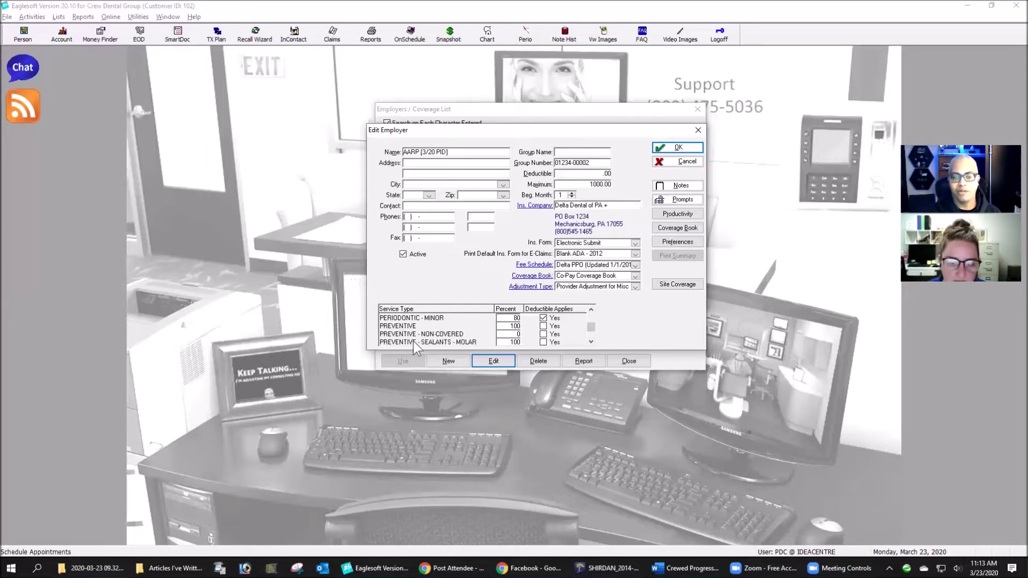
click(591, 342)
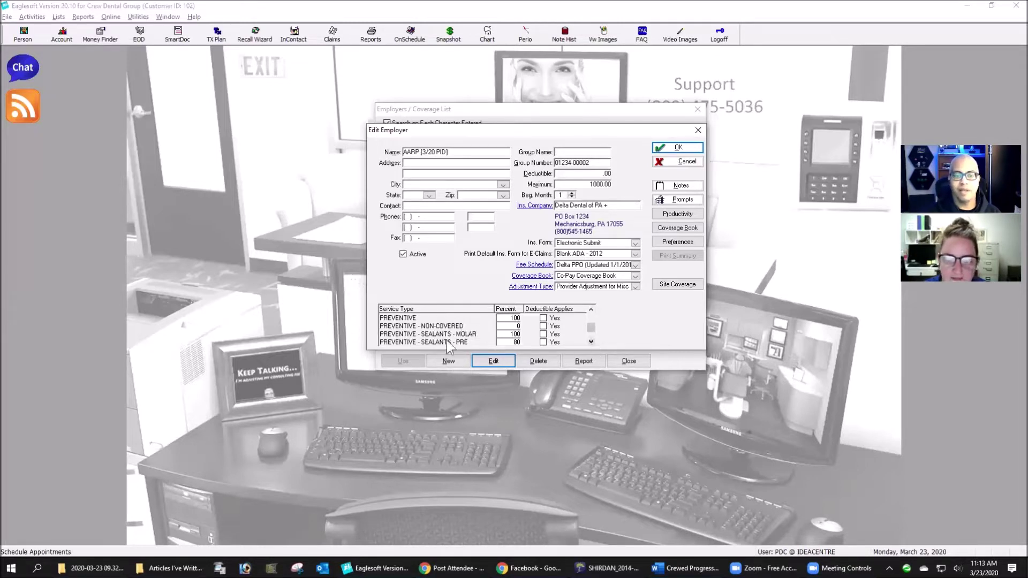
click(593, 342)
click(593, 342)
click(593, 342)
click(593, 341)
click(594, 341)
click(593, 342)
click(593, 341)
click(593, 342)
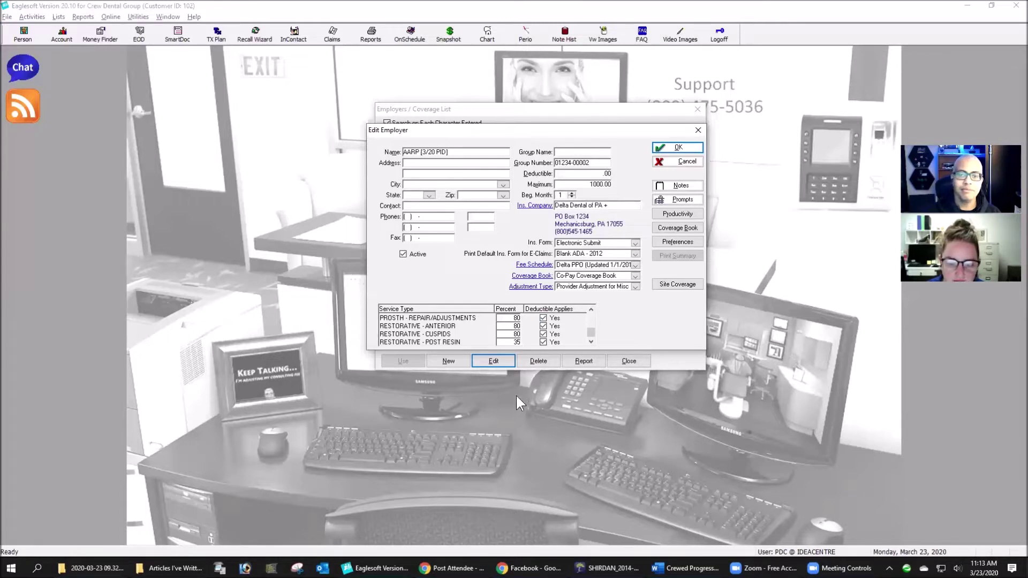
Open the Co-Pay Coverage Book linked to the employer for editing and add service code D2392.
click(533, 276)
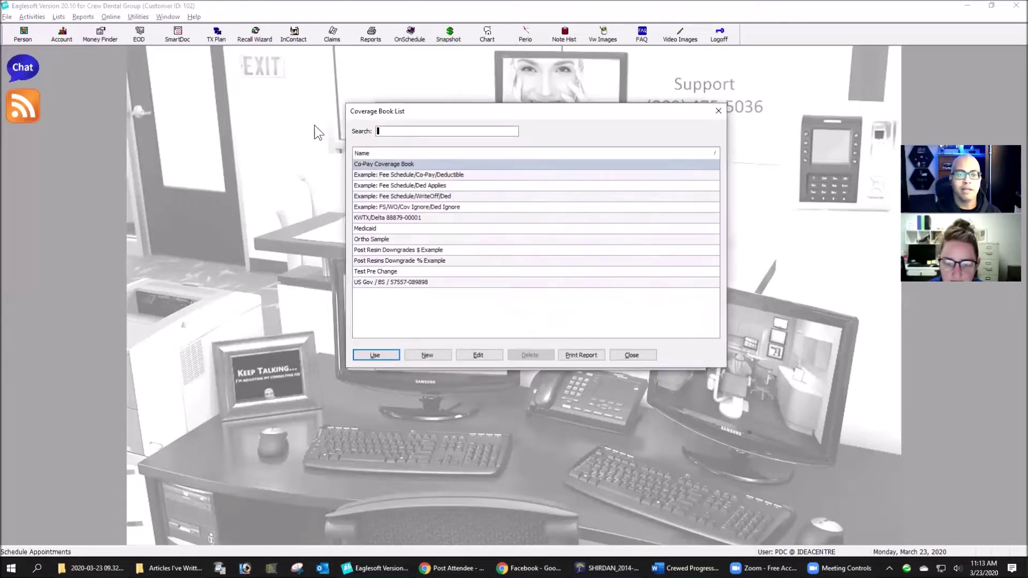
click(471, 354)
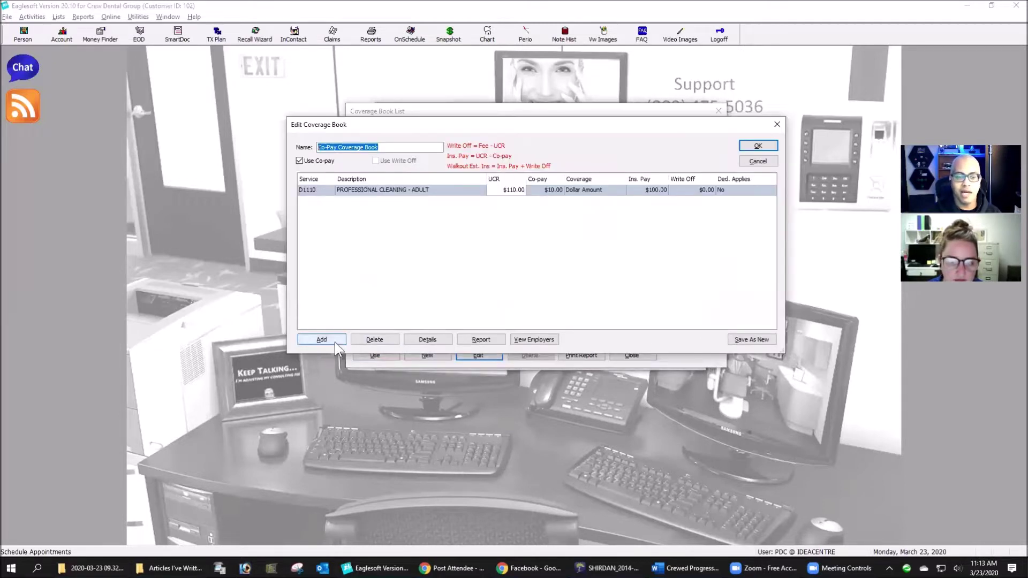
click(335, 342)
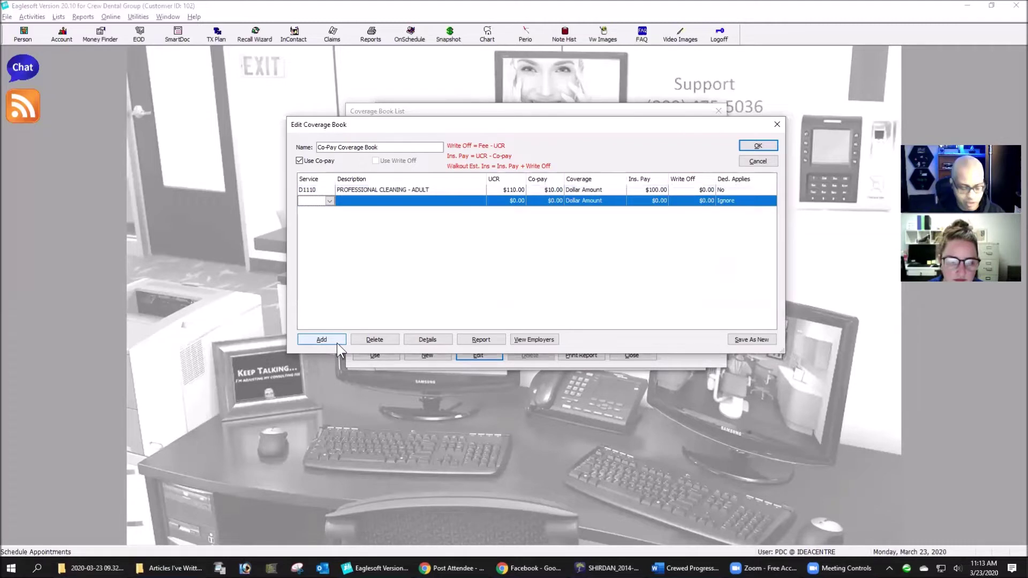
text(D239)
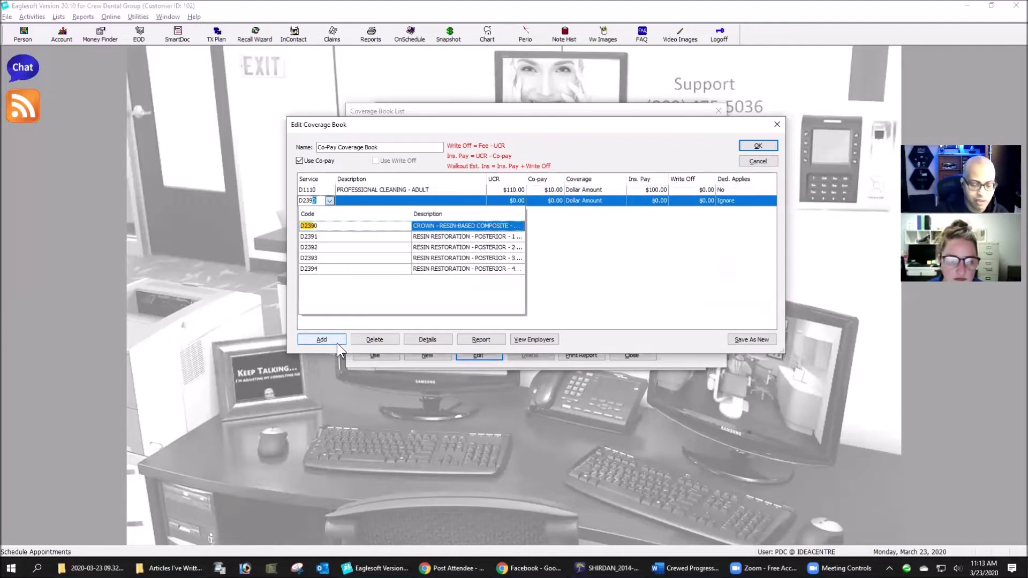
text(2)
key(Tab)
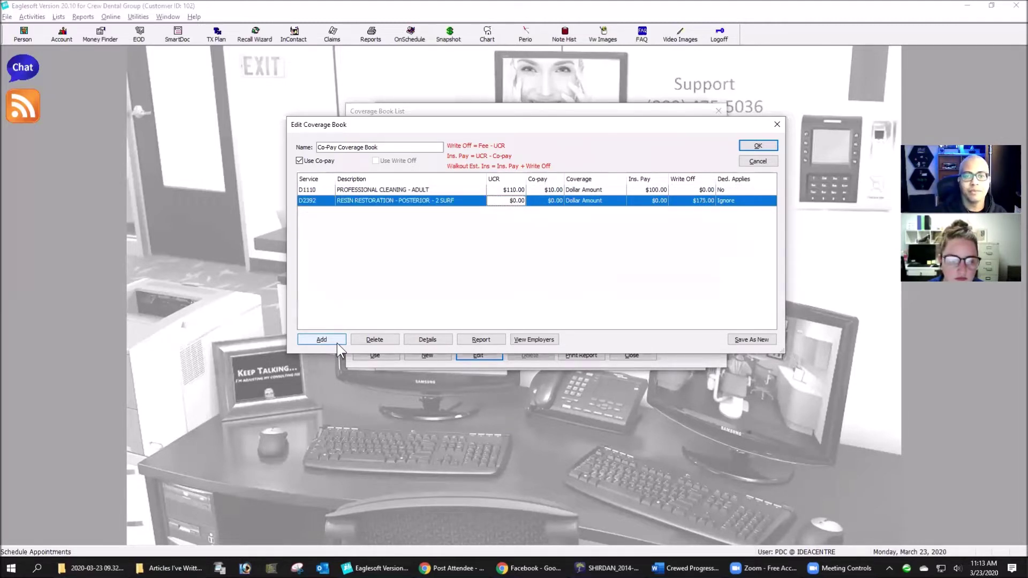
Set the UCR of the D2392 resin restoration service to $100.00.
click(517, 201)
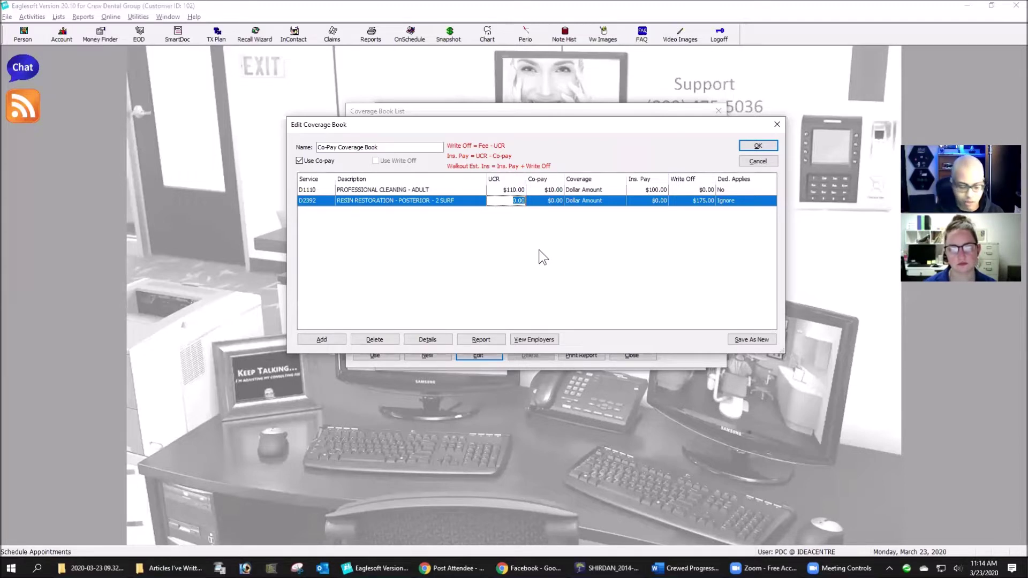
text(1)
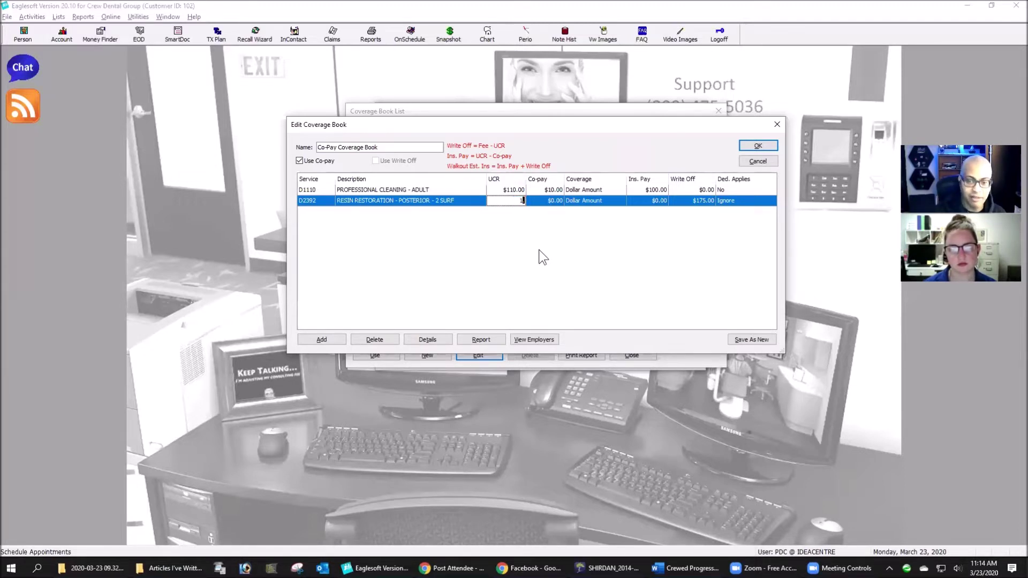
text(00)
key(Tab)
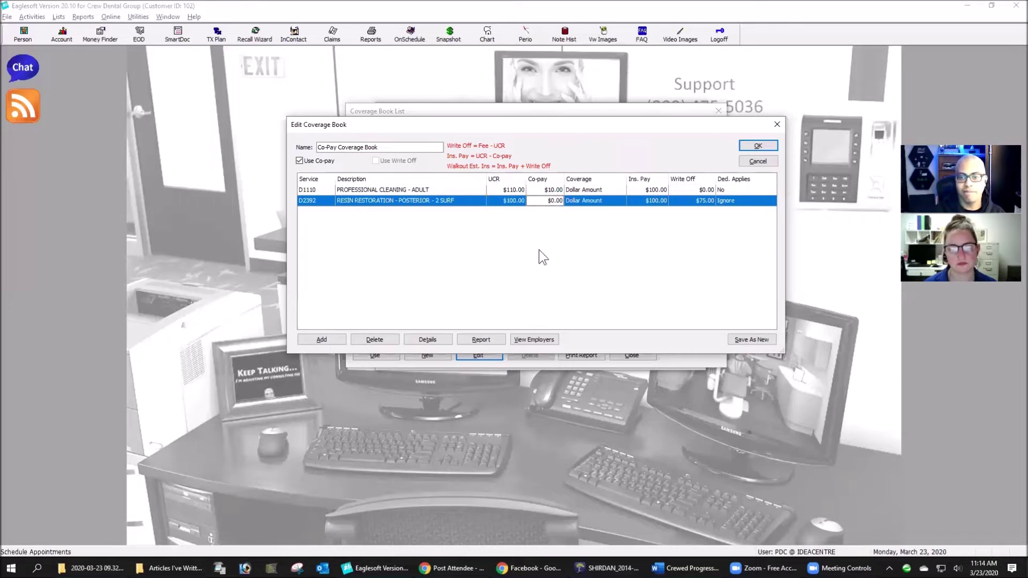
Set the D2392 resin restoration's co-pay to $25.00 and mark its deductible as applying (Yes).
click(557, 202)
key(Tab)
click(557, 203)
key(Tab)
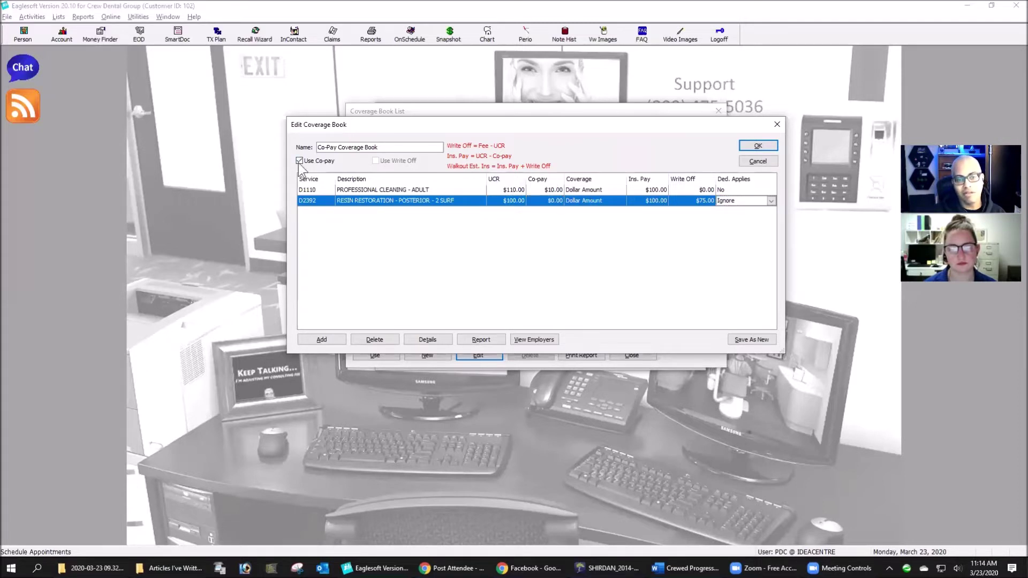
click(557, 202)
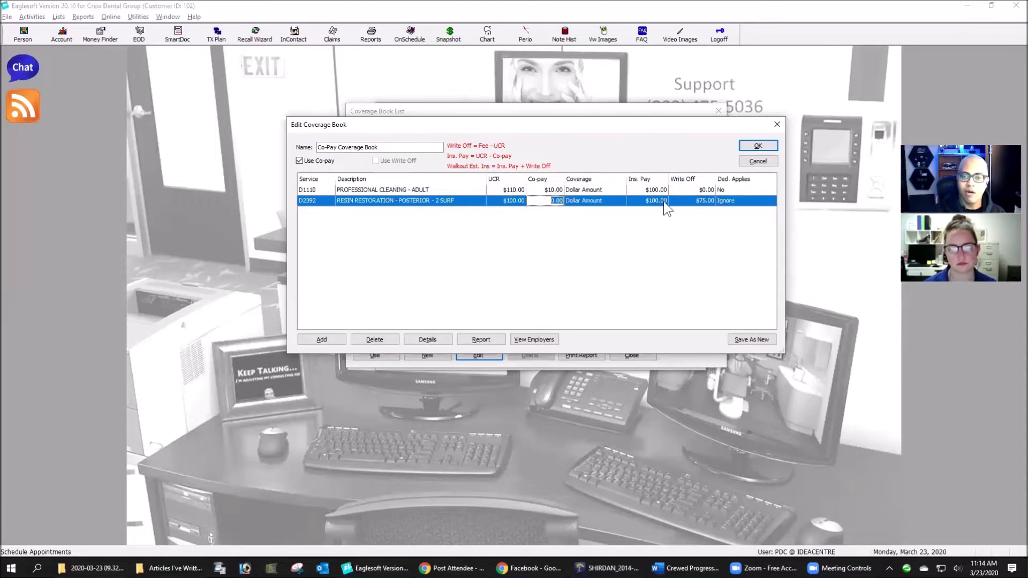
text(25.)
key(Tab)
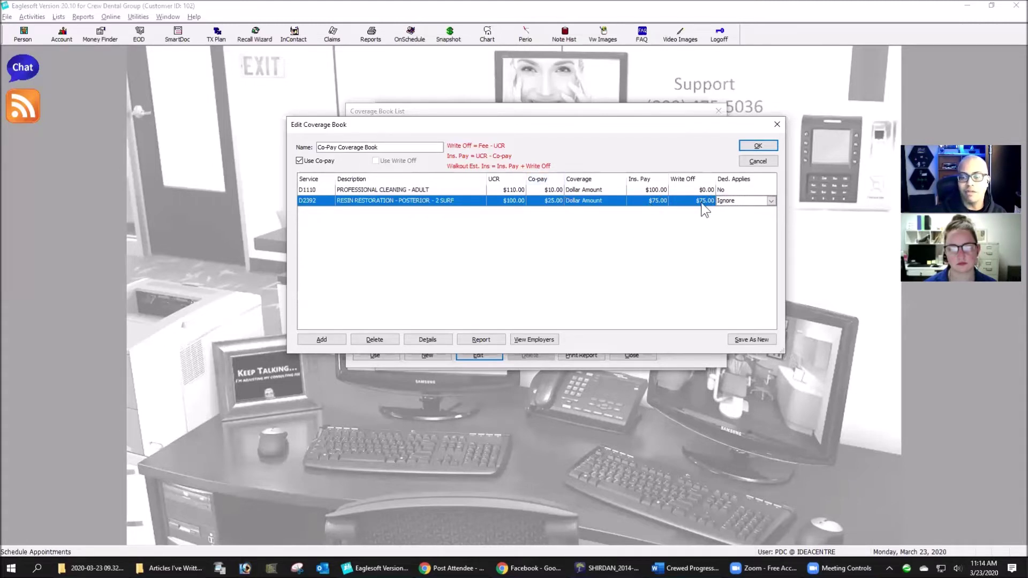
click(743, 202)
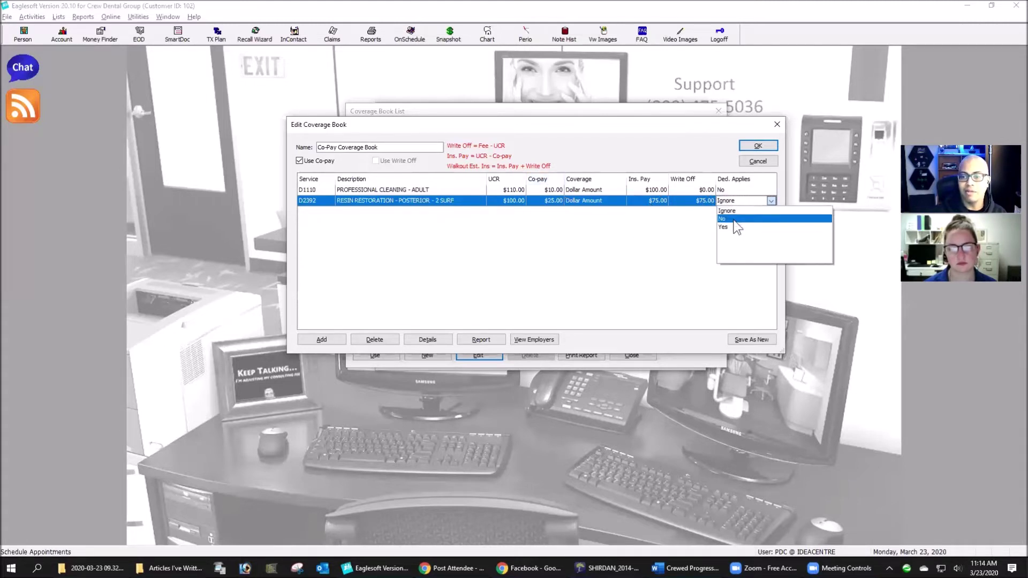
click(735, 227)
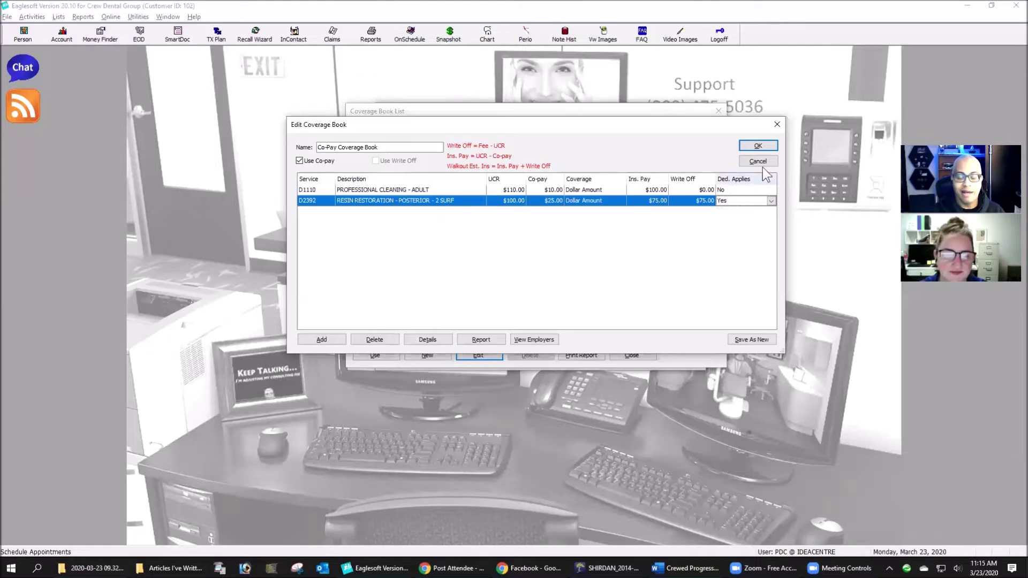
Turn off co-pay use for the coverage book and set D2392's coverage to a percentage of 80%.
click(300, 161)
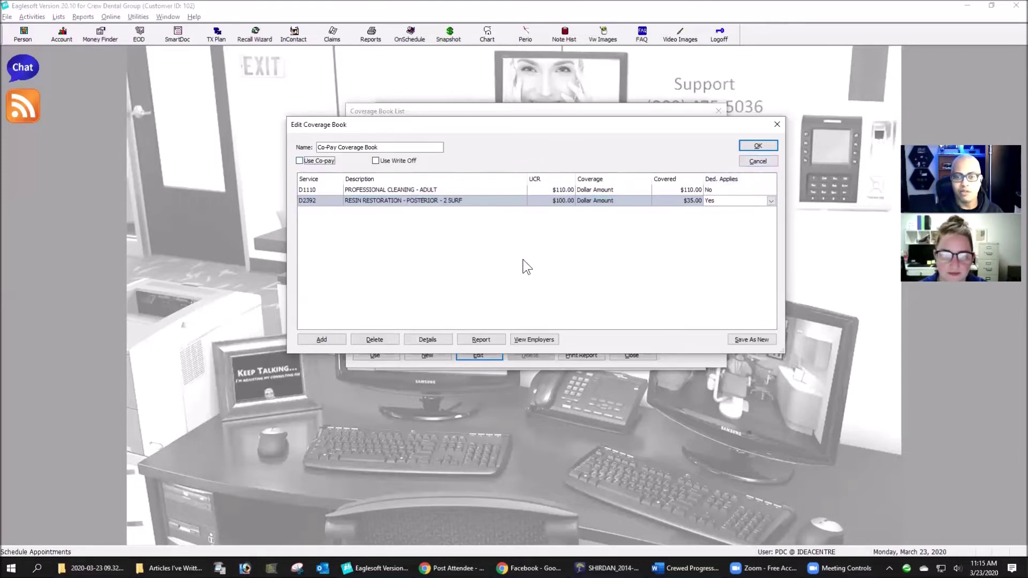
click(641, 201)
click(647, 202)
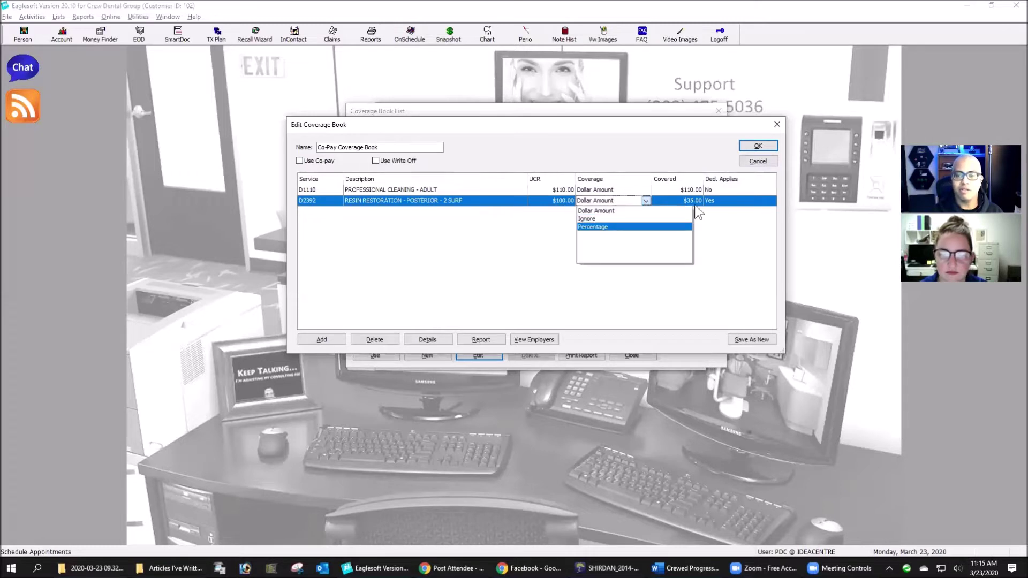
click(622, 225)
click(694, 201)
text(80)
key(Tab)
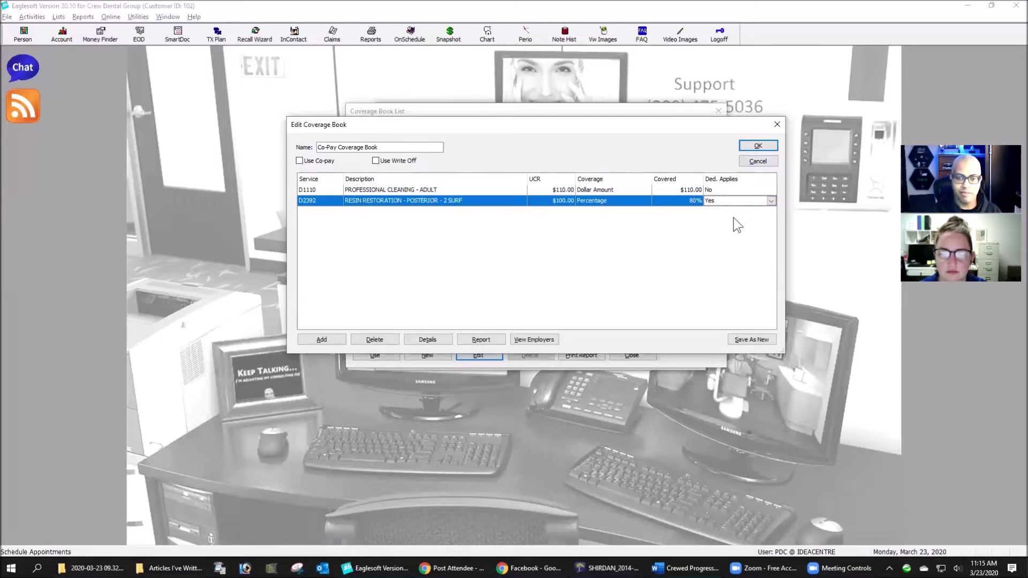
Discard the coverage book edits and close the coverage book list, the employer record and the employer list.
click(774, 159)
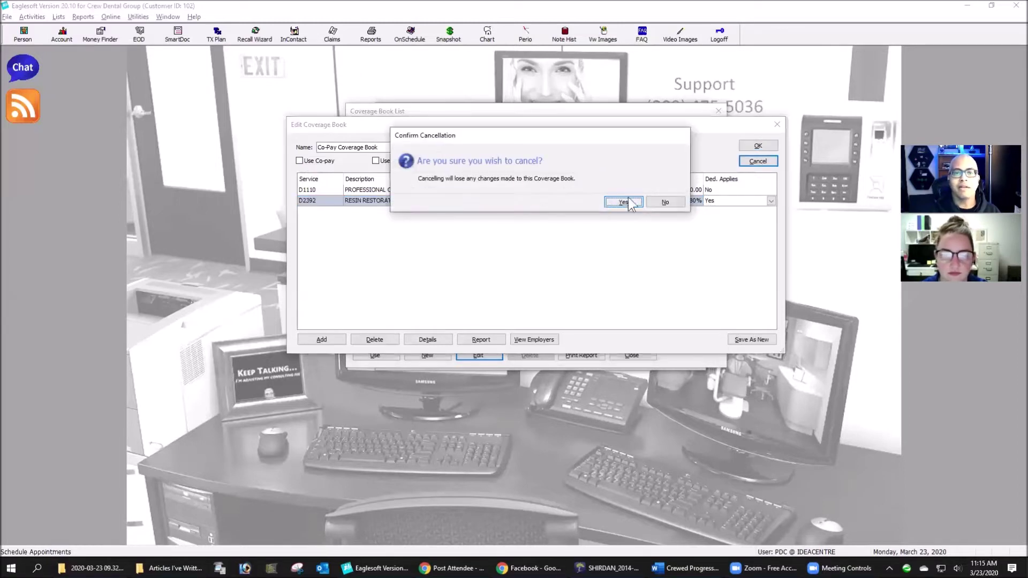
click(624, 202)
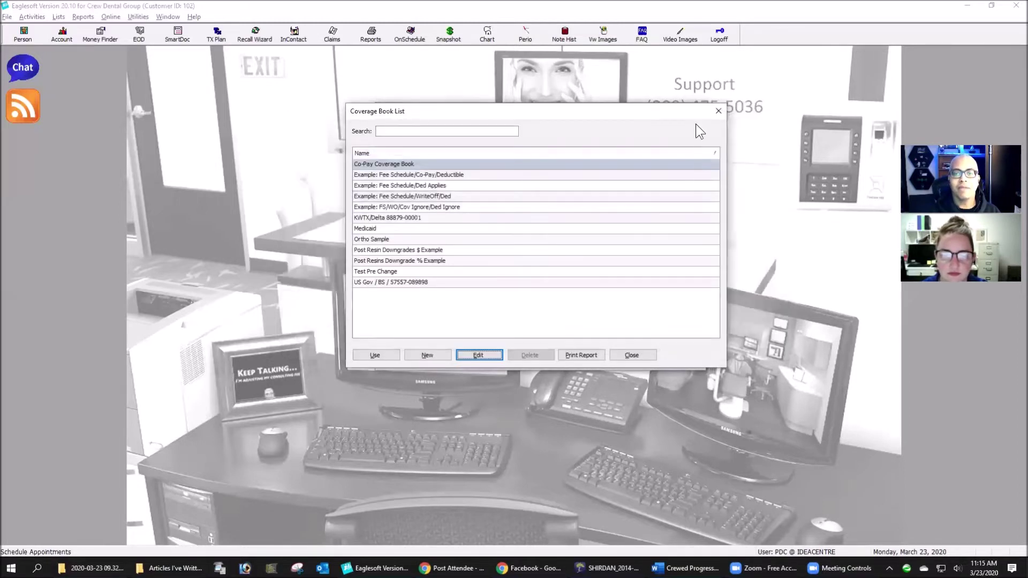
click(720, 110)
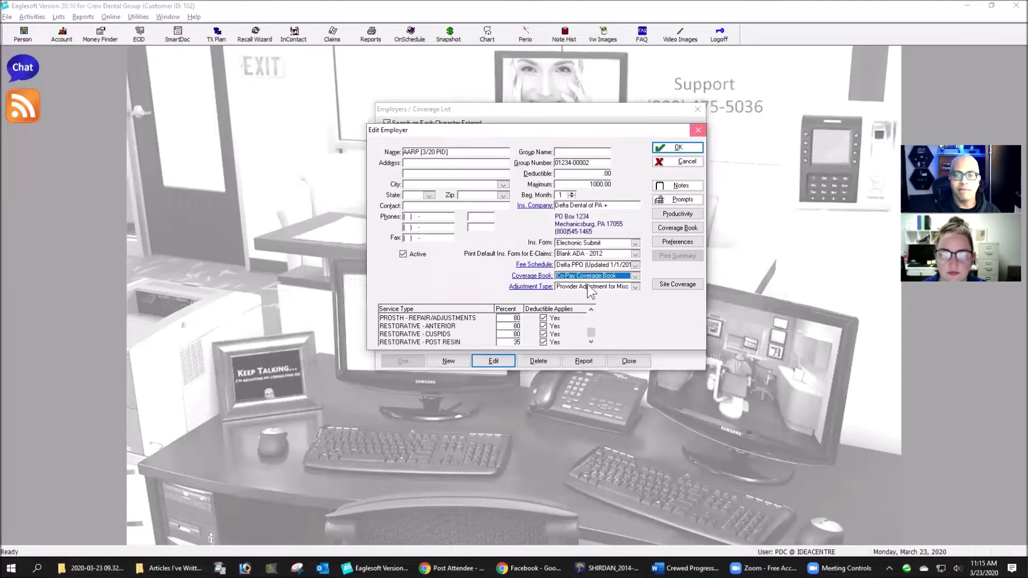
key(Escape)
click(582, 264)
click(698, 109)
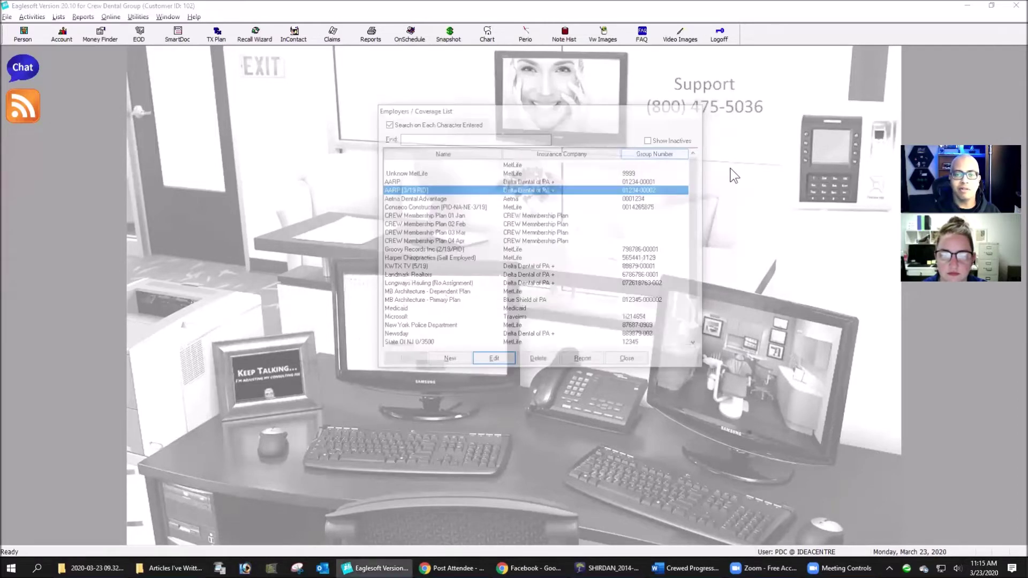
Check the insurance and accounting preferences for showing the standard fee and adjustment on walkouts and treatment plans, then confirm the preferences.
click(7, 17)
click(24, 27)
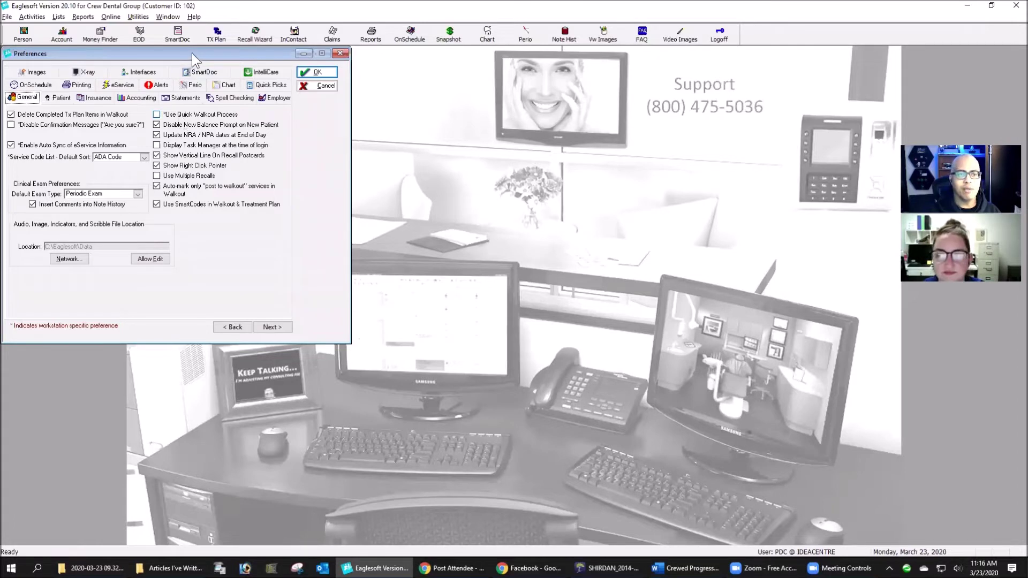
drag(192, 53, 591, 100)
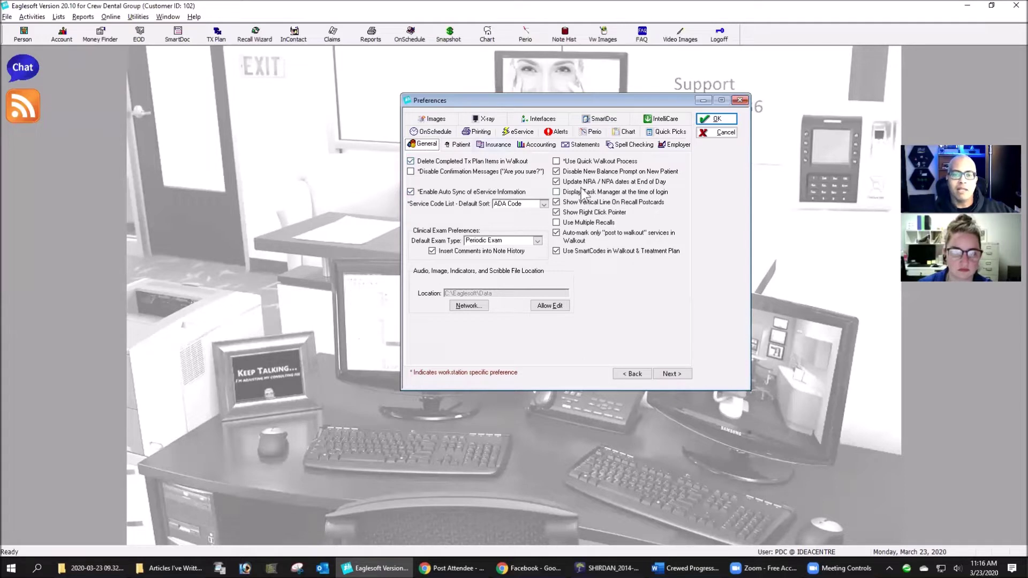
click(490, 148)
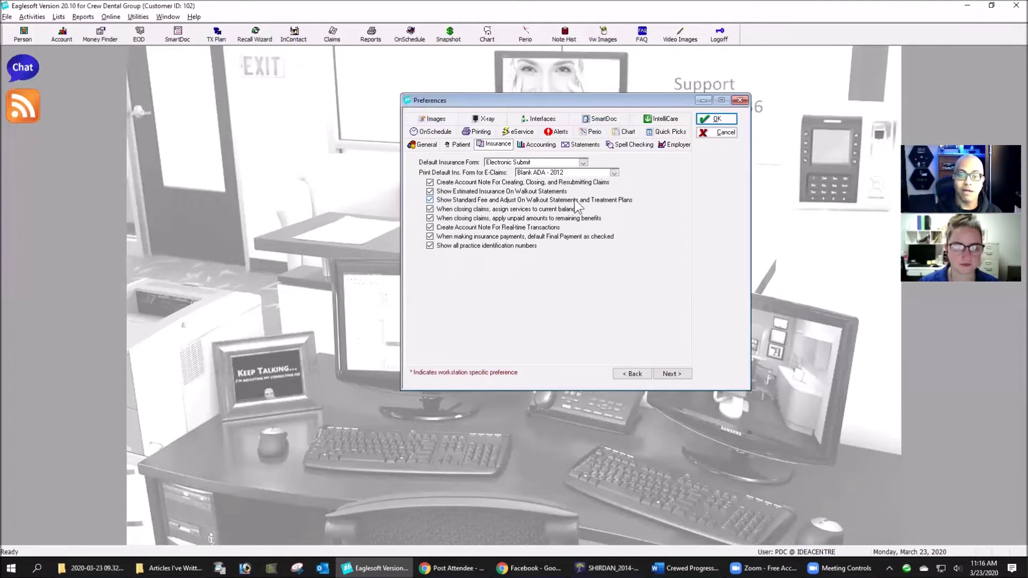
click(541, 146)
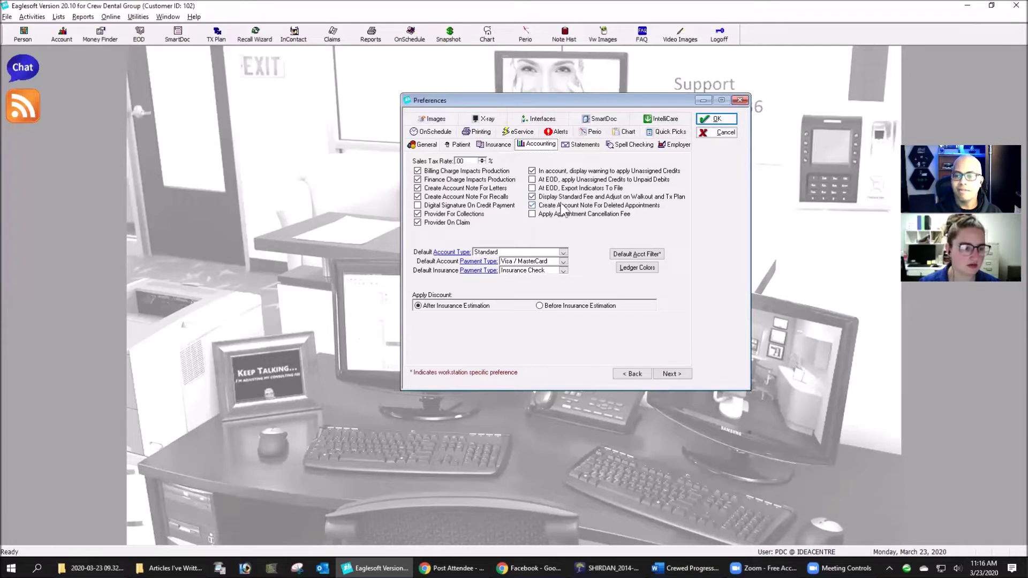
click(493, 144)
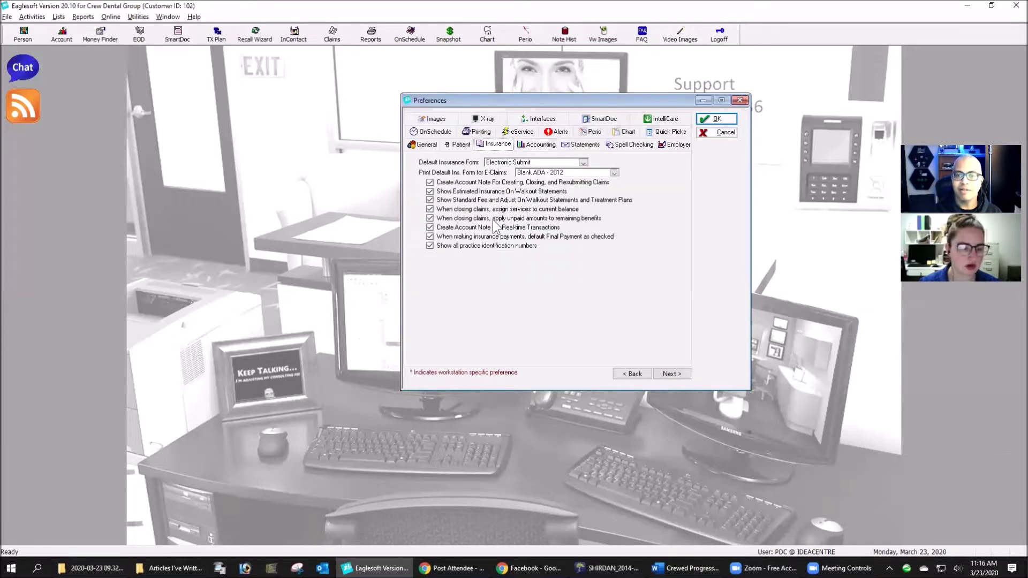
click(537, 145)
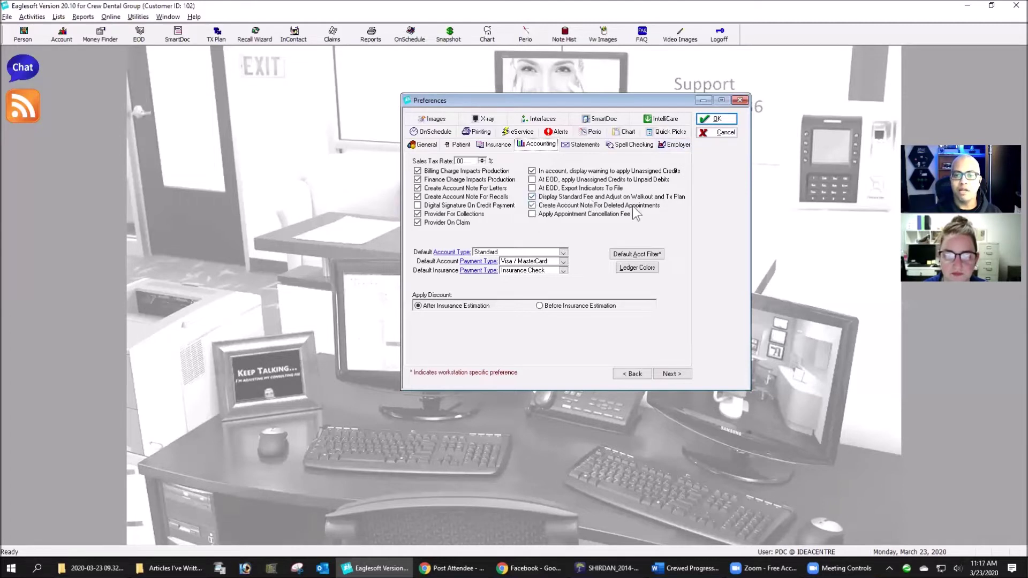
click(724, 118)
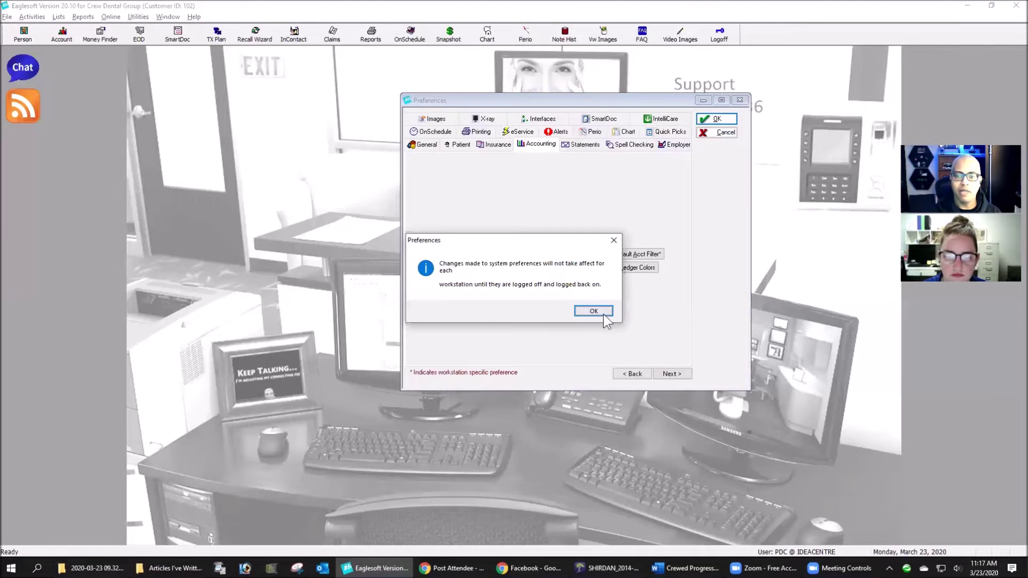
click(593, 311)
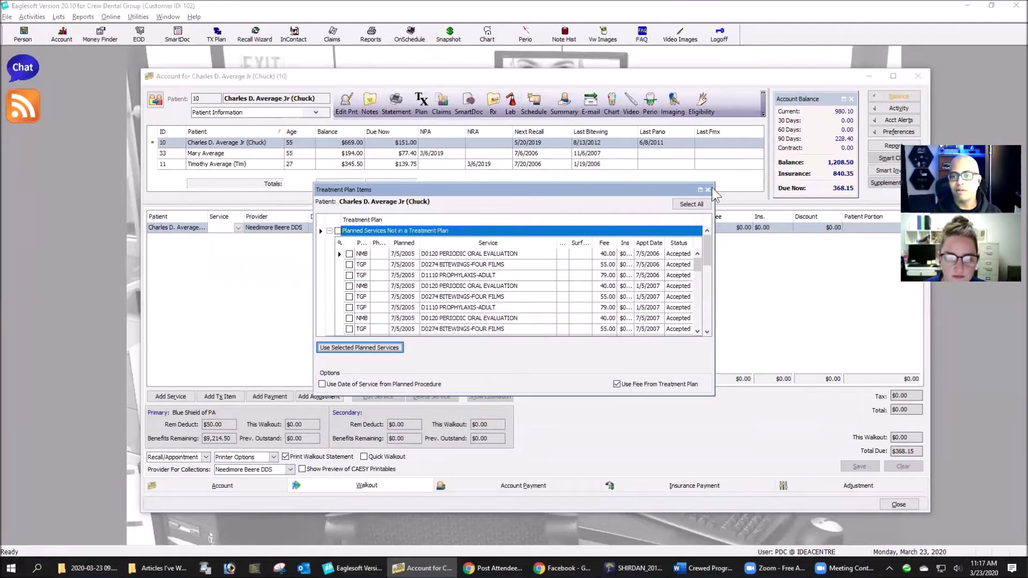
Dismiss the treatment plan items and add service D2393 to the patient's walkout, keeping the account balance box clear of the amounts.
click(707, 190)
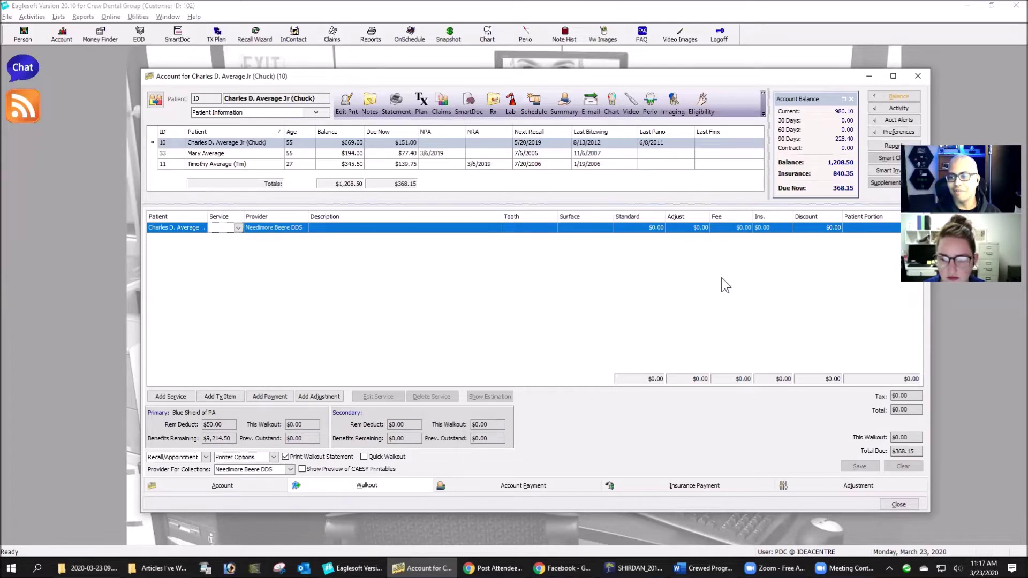
drag(542, 75, 455, 57)
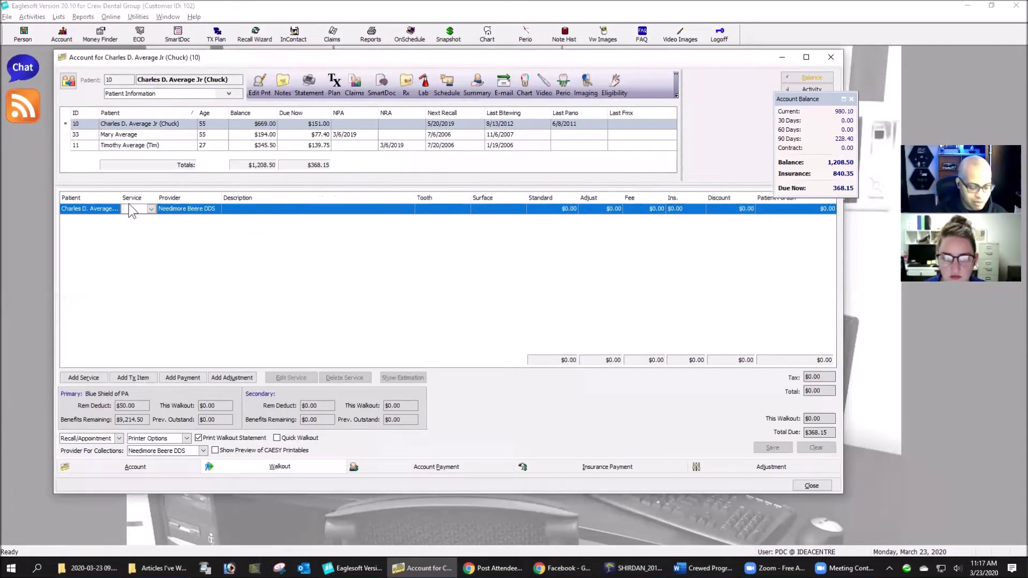
text(D2393)
key(Return)
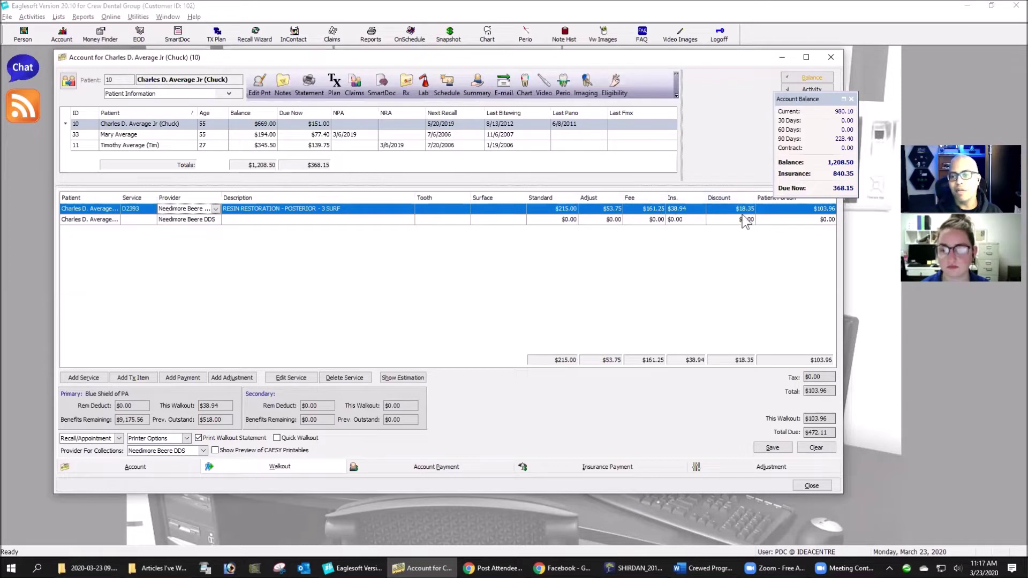
drag(816, 94, 742, 195)
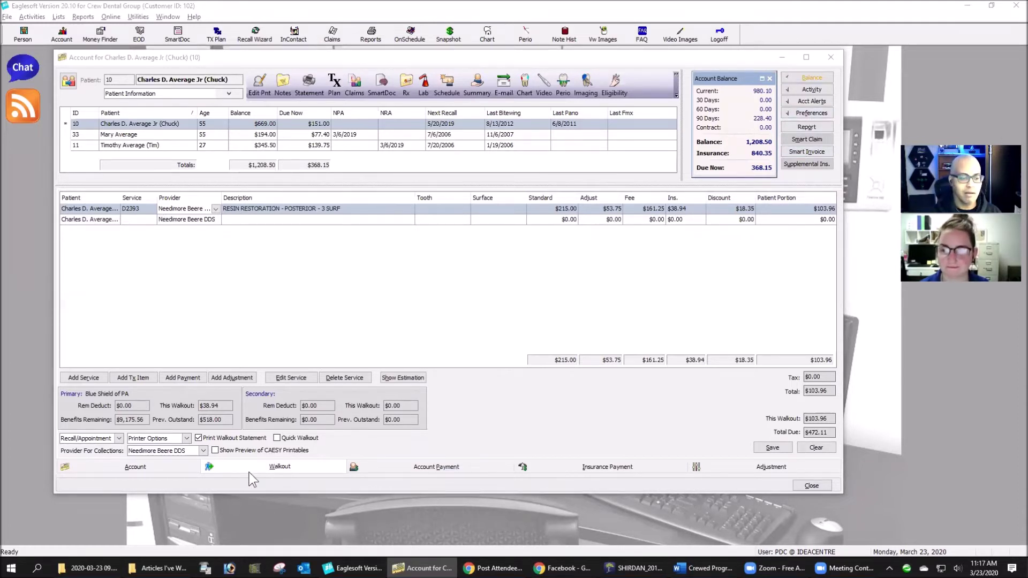
Examine the 2/20/2019 D1110 service in the account ledger and on its Smart Invoice, without applying the unassigned credits.
click(198, 466)
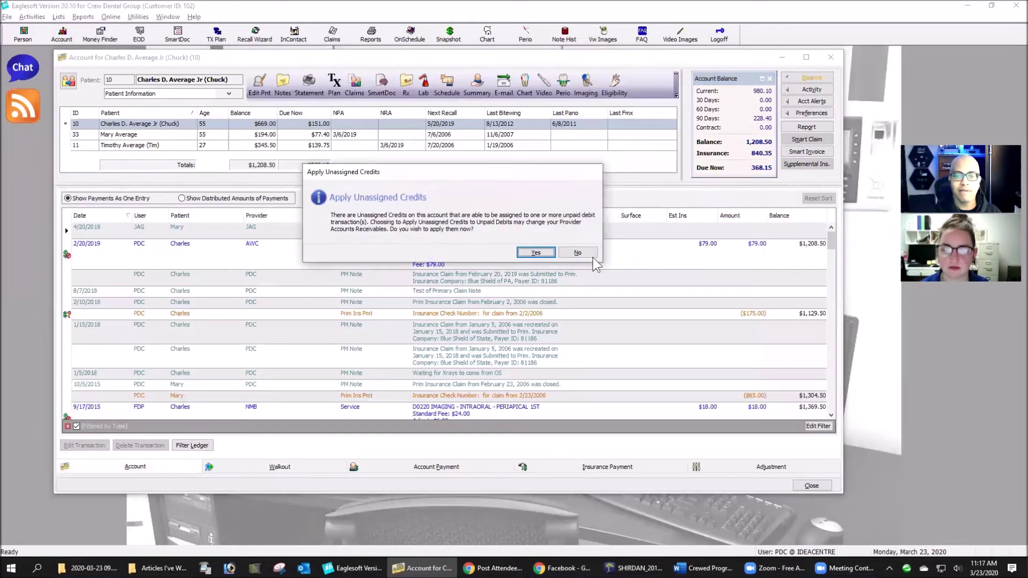
click(592, 256)
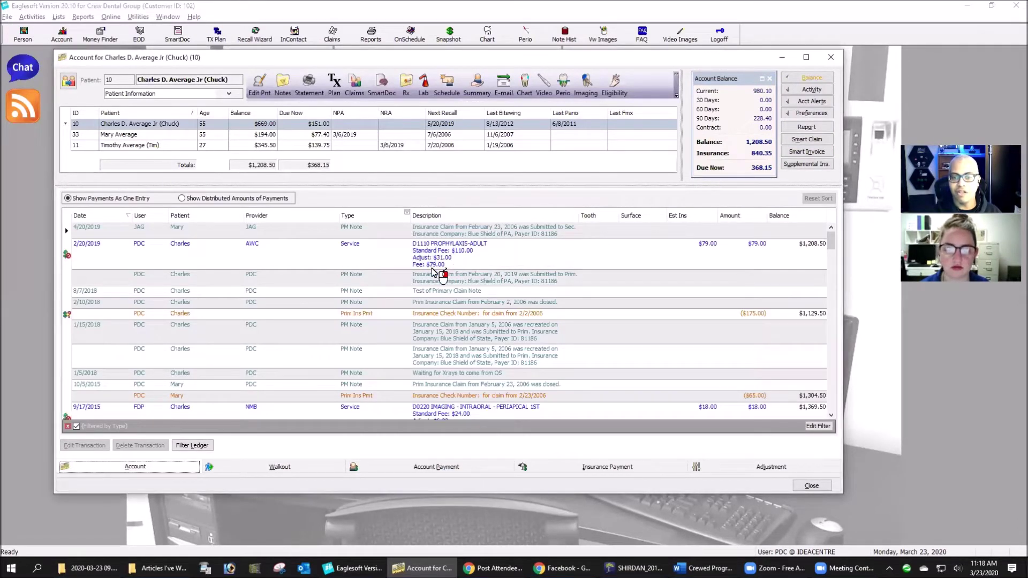
click(460, 253)
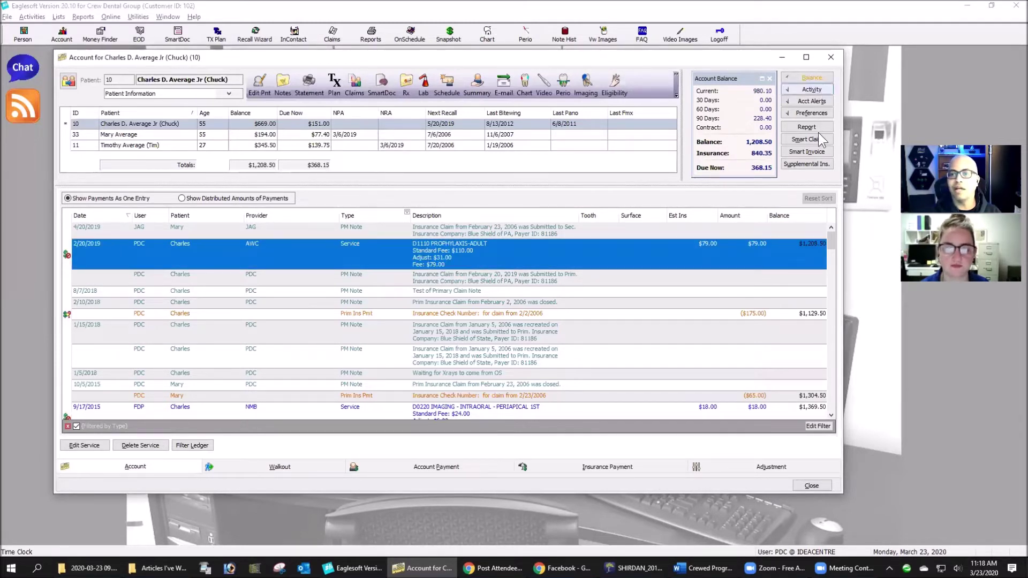
click(813, 152)
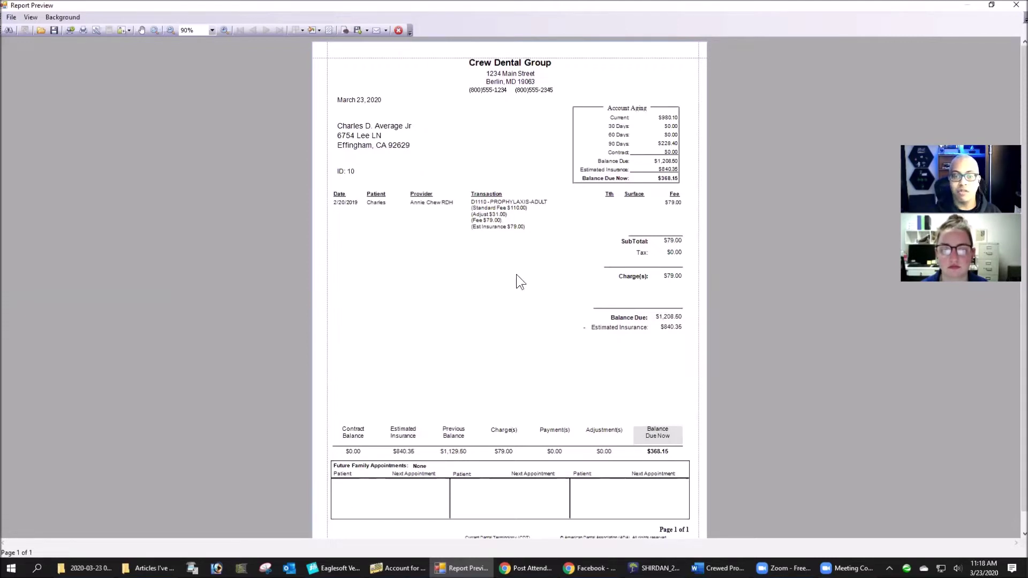
click(399, 31)
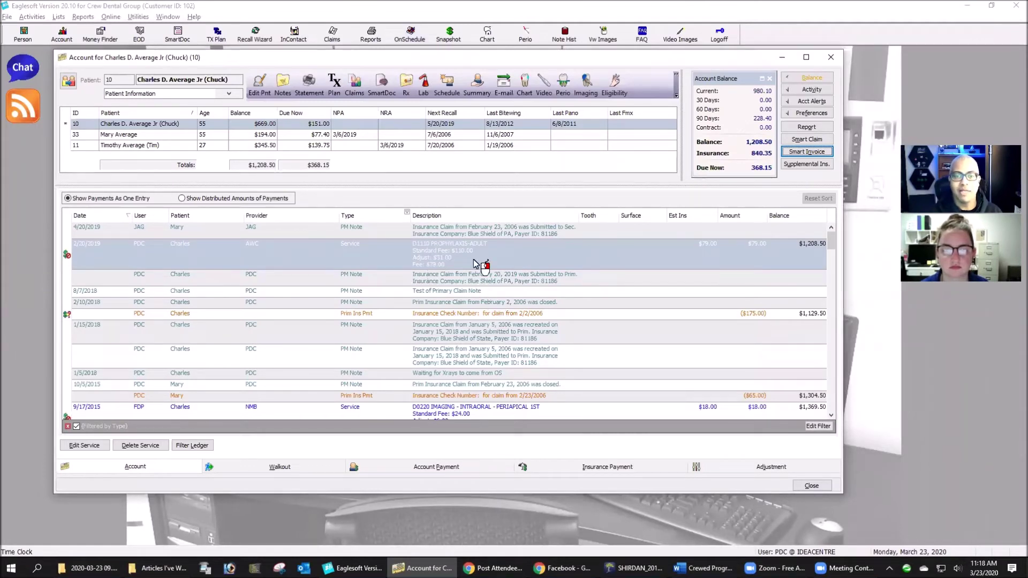
click(469, 293)
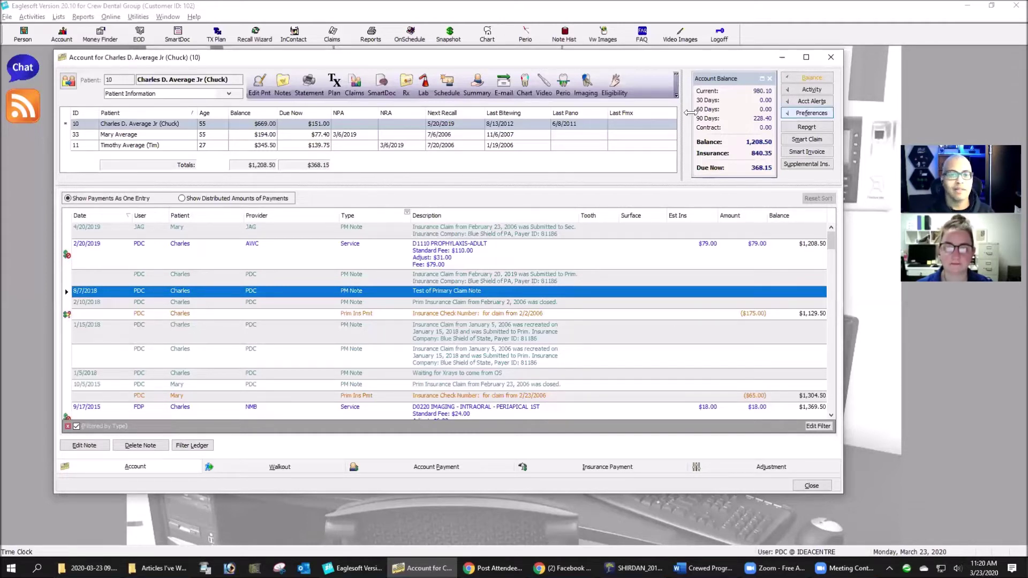
click(499, 267)
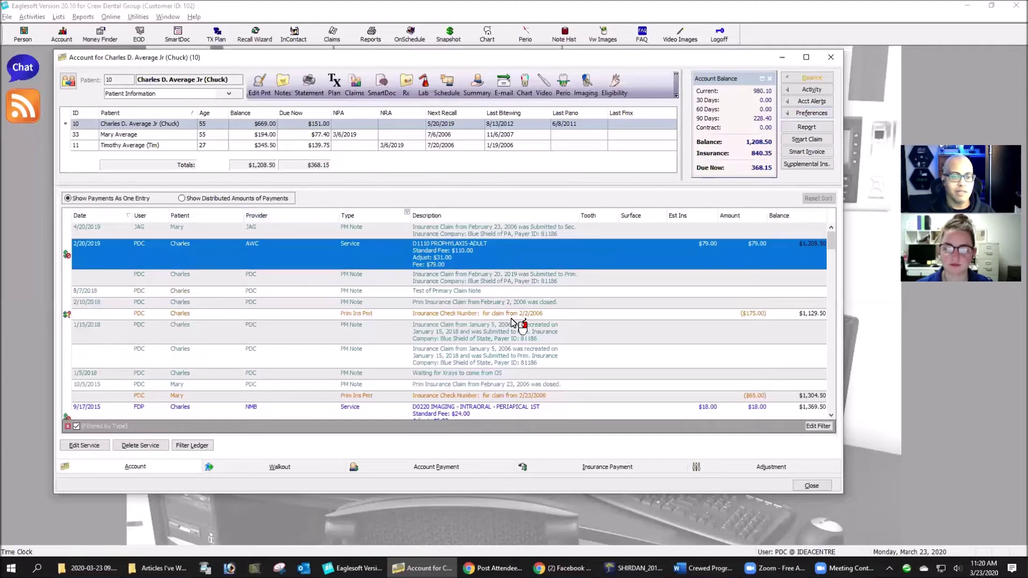
Return to the patient's walkout and add service D8090, comprehensive ortho treatment with aligners, below D2393.
click(282, 473)
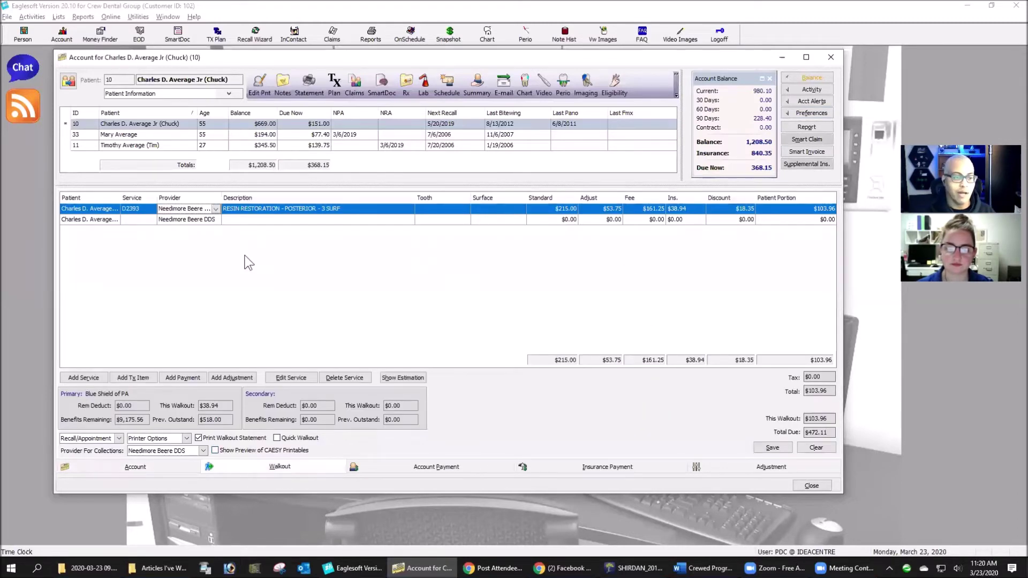
click(127, 219)
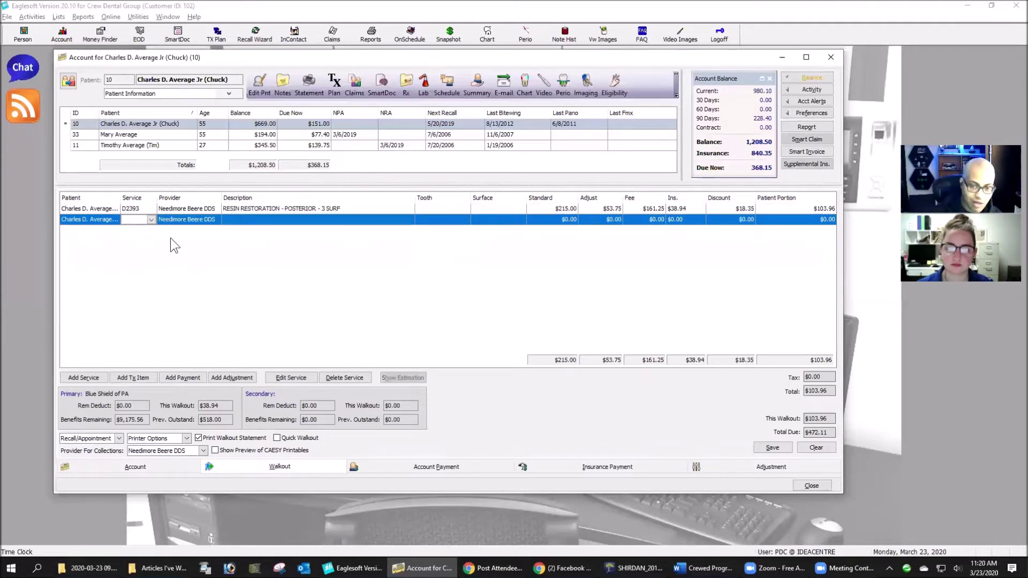
text(D)
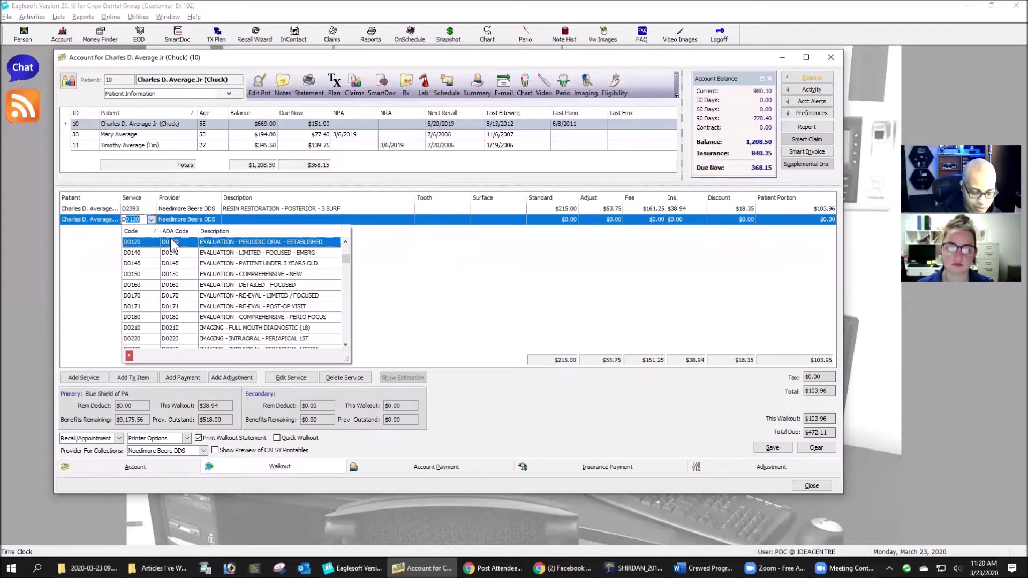
text(8)
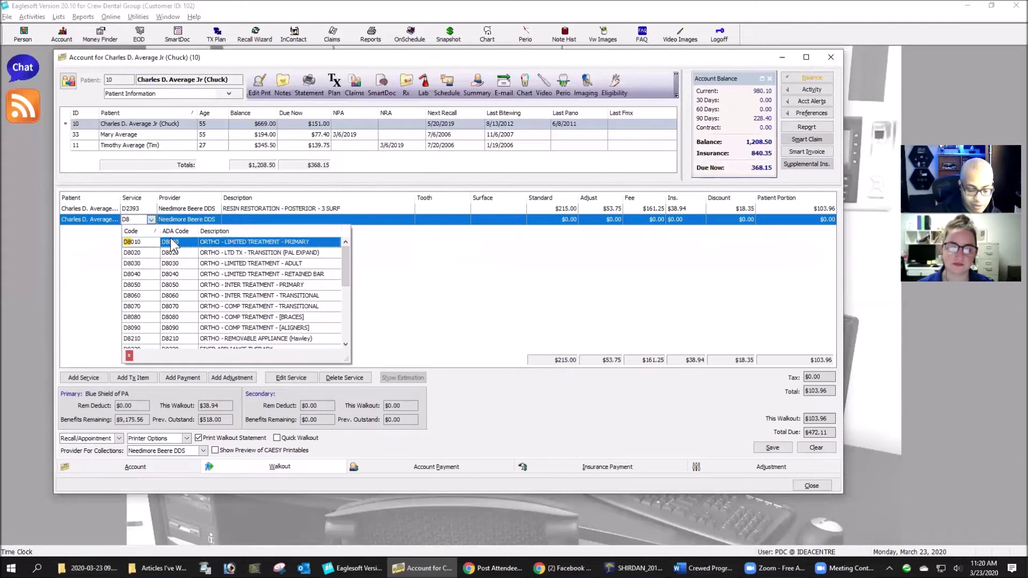
text(090)
key(Return)
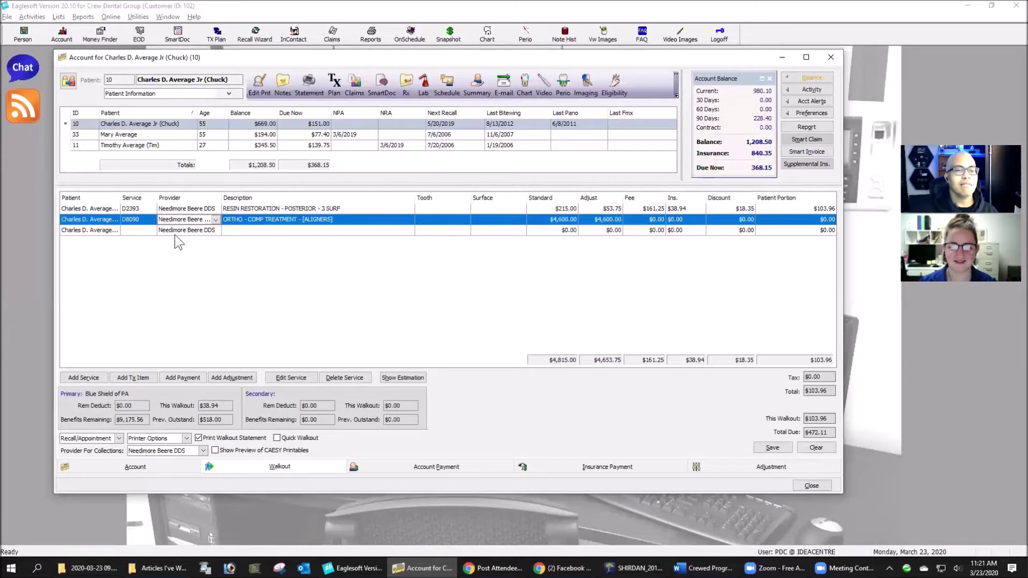
click(131, 230)
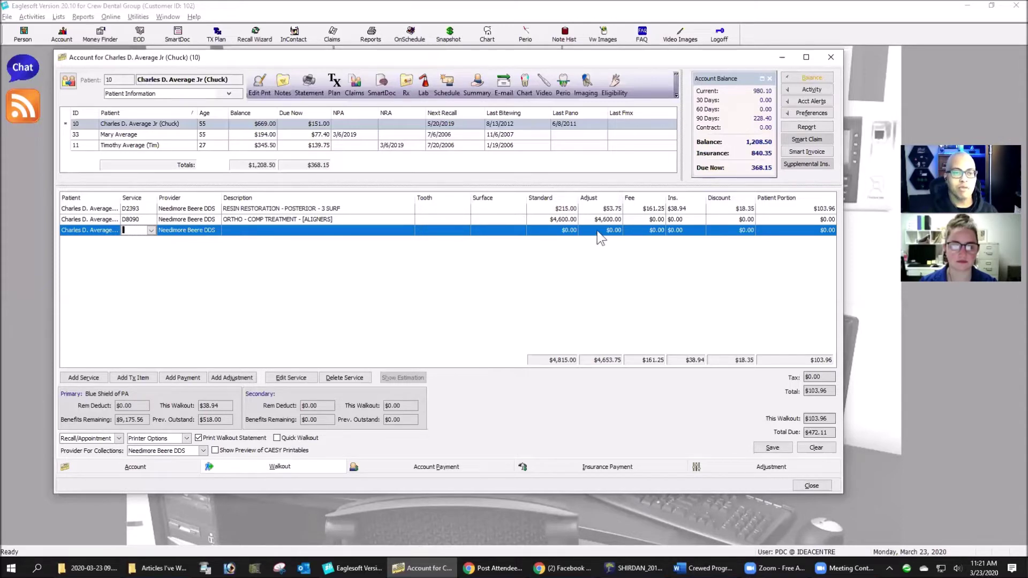
Recheck the accounting and insurance preferences for displaying the standard fee and adjustment, then confirm them and return to the patient's account.
click(7, 17)
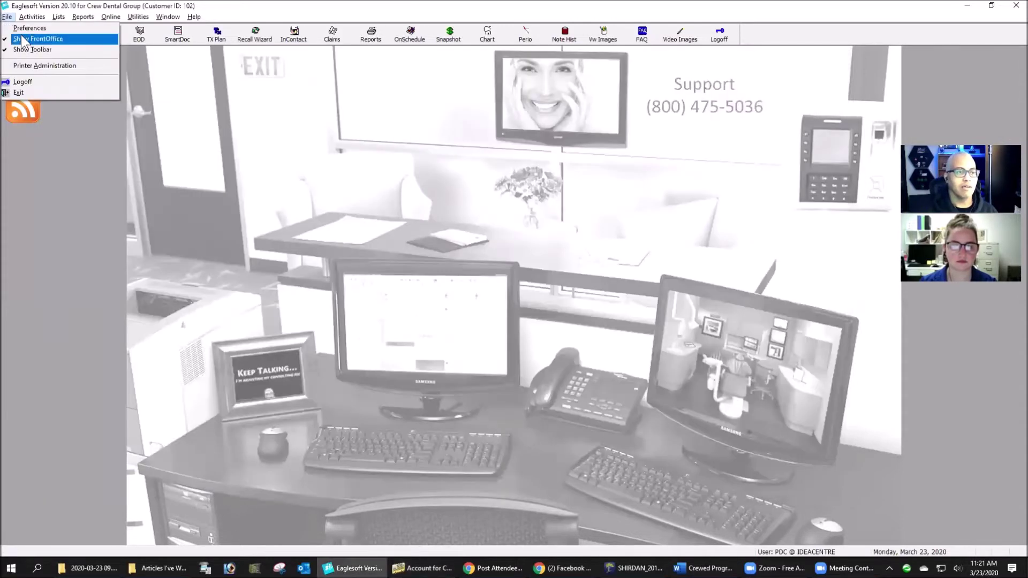
click(24, 28)
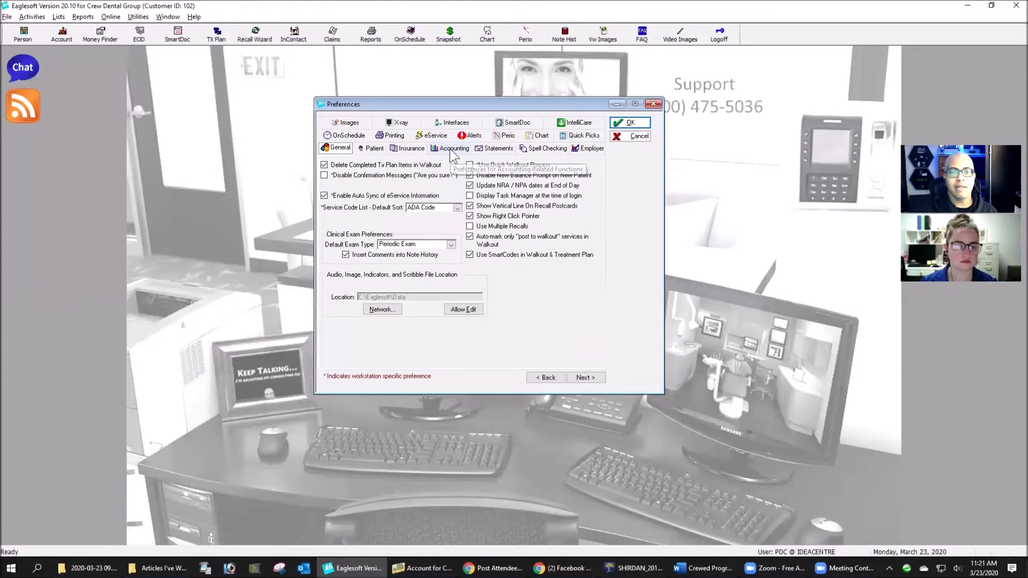
click(451, 150)
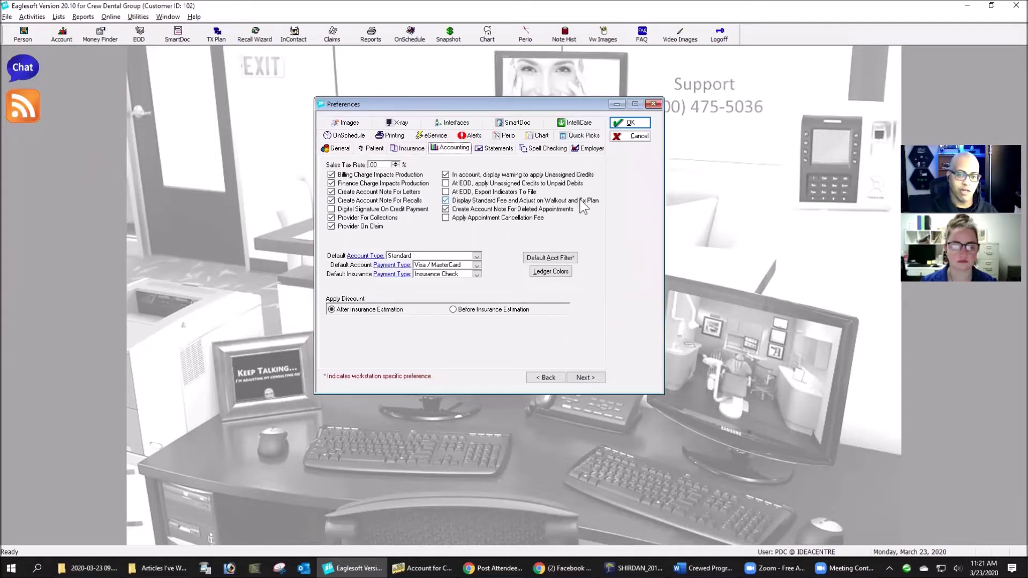
click(411, 150)
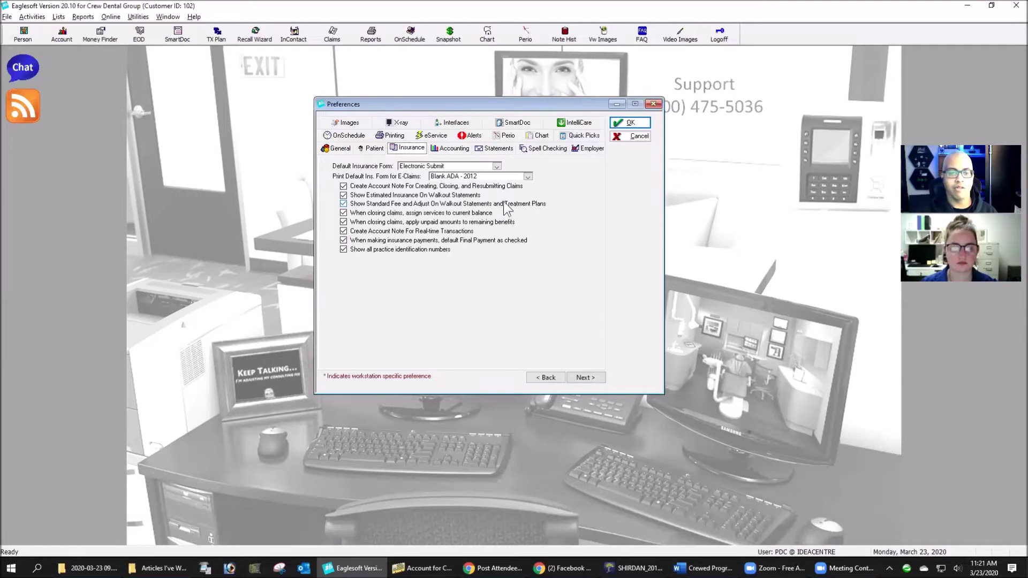
click(637, 124)
click(608, 310)
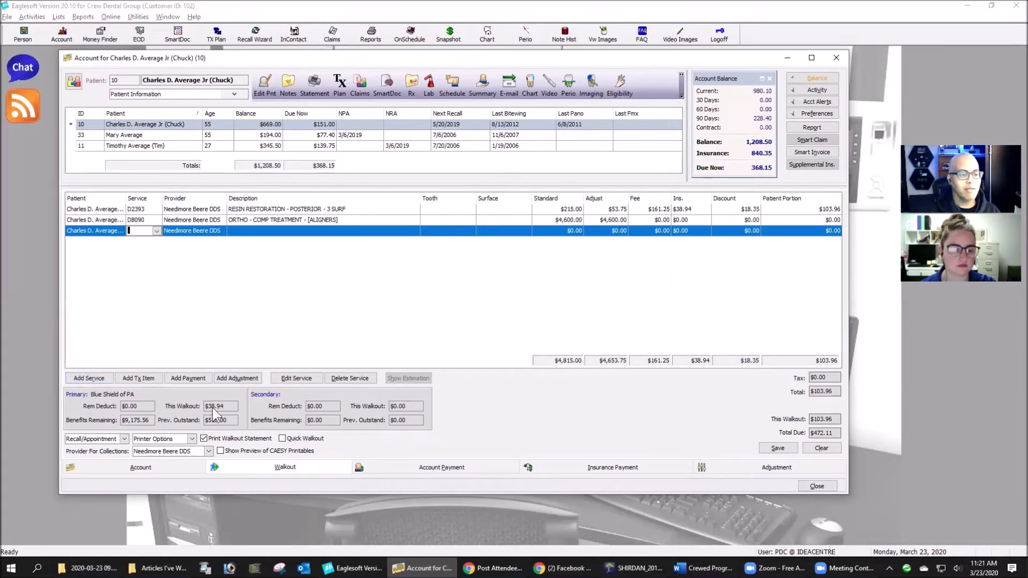
Clear all items from the walkout statement, declining the deletion of the single line item.
click(345, 380)
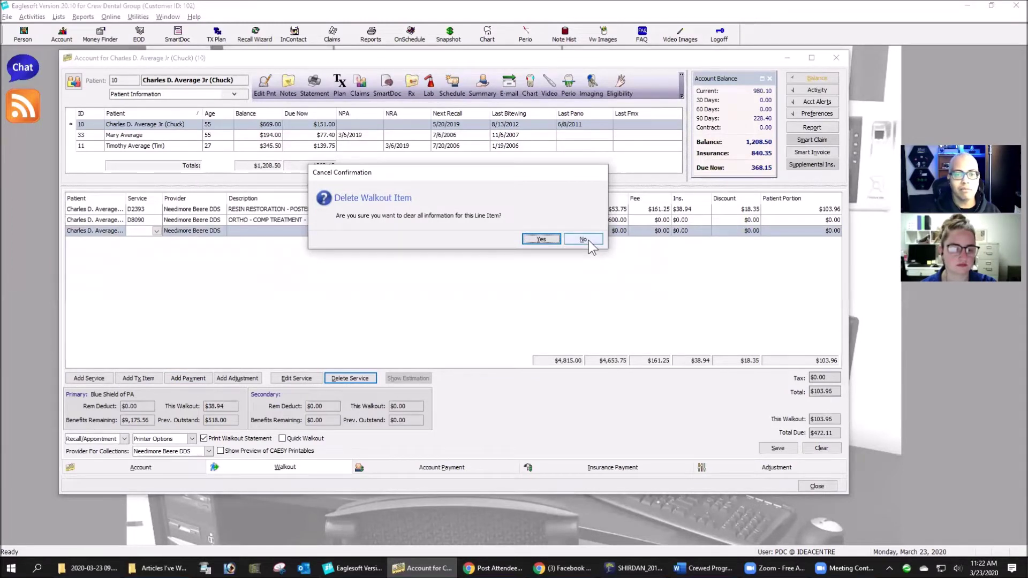
click(584, 239)
click(824, 449)
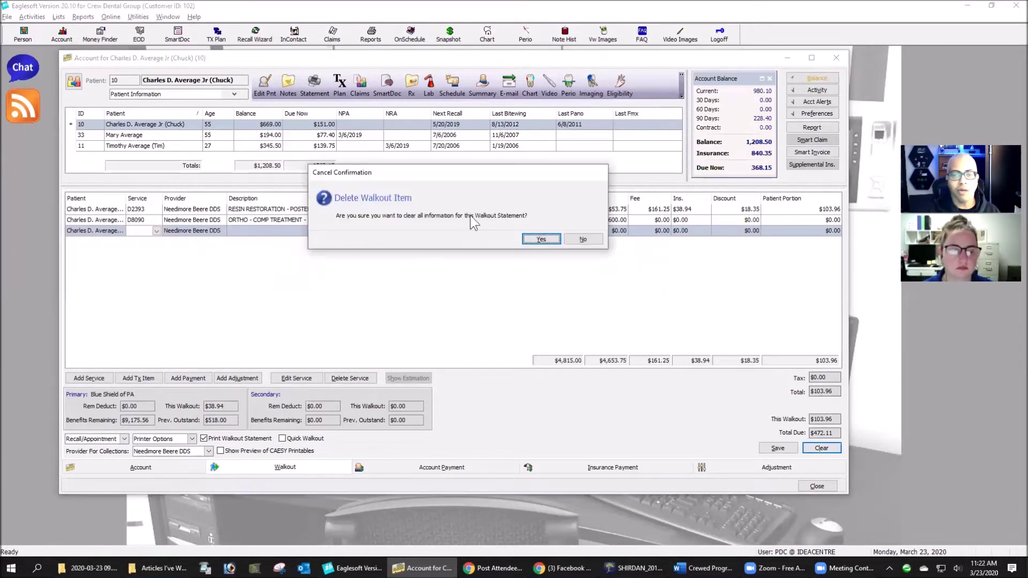
click(526, 239)
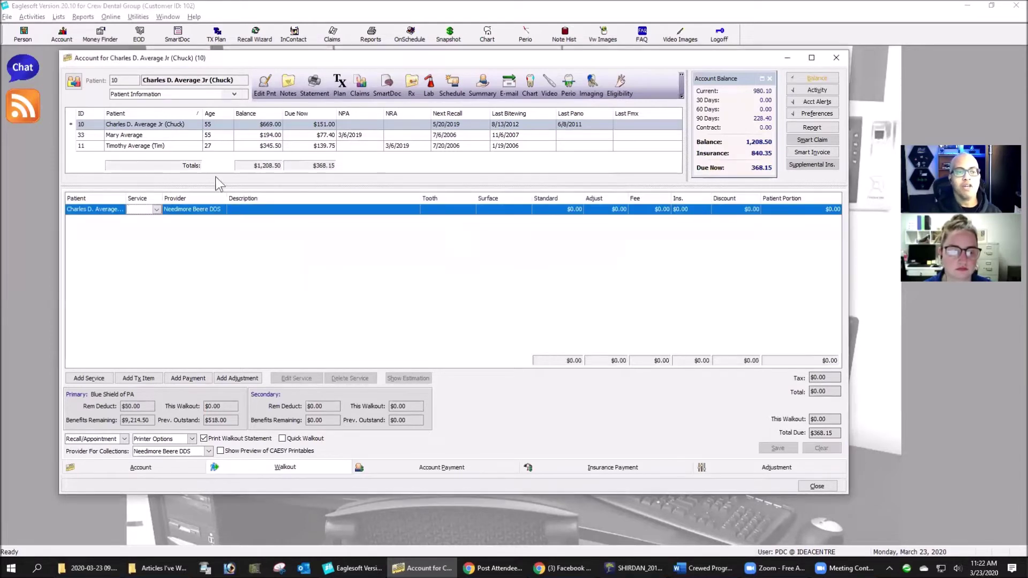
click(175, 173)
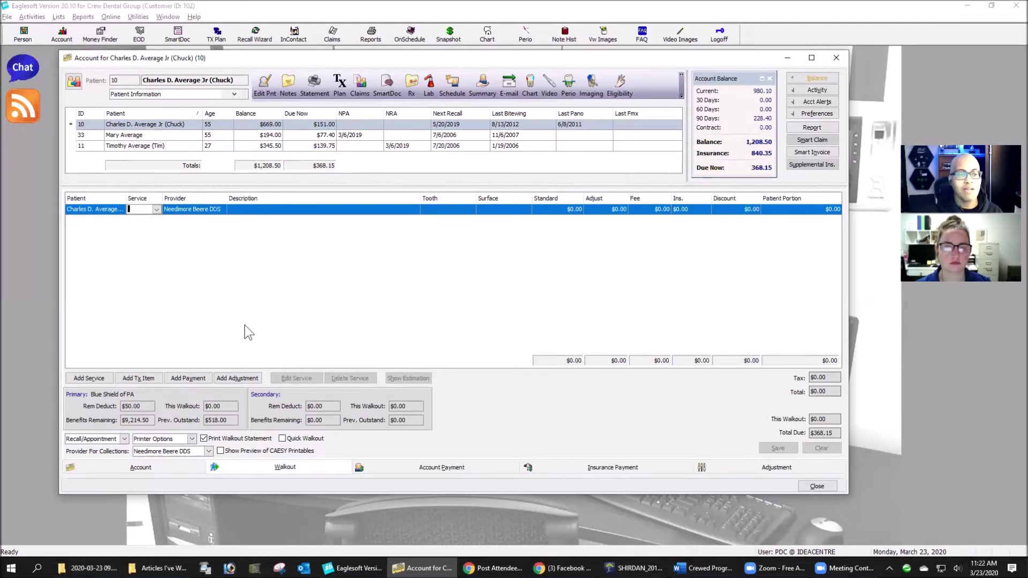
Add the planned D4341 scaling for the second family member and the planned D1110 prophylaxis for the third to the walkout.
click(158, 138)
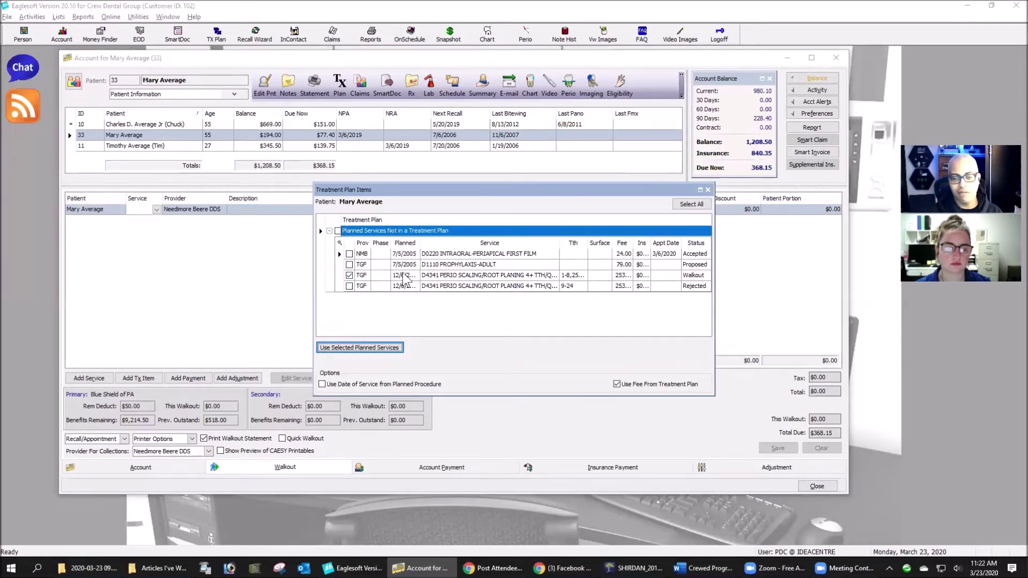
click(383, 348)
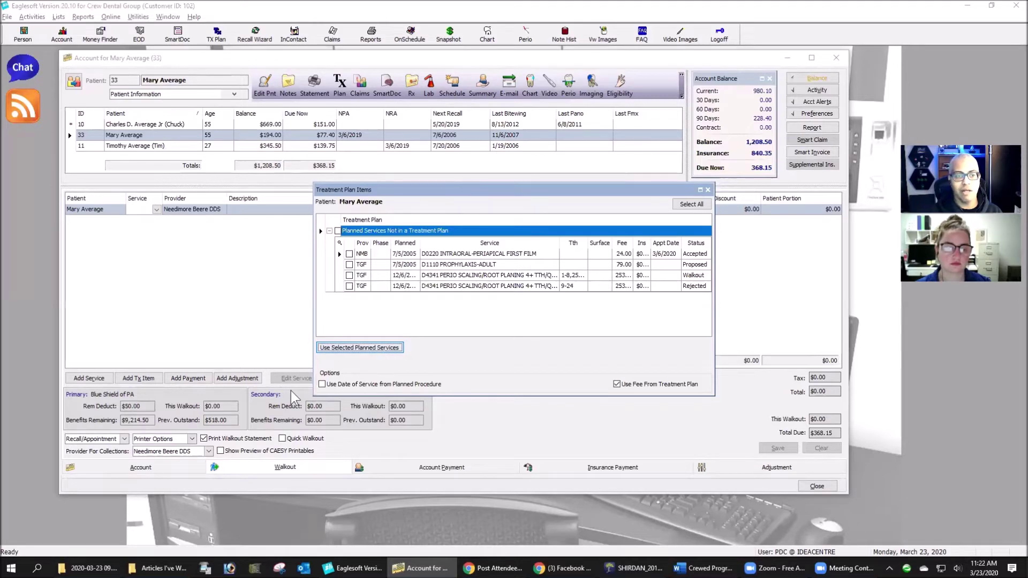
click(149, 146)
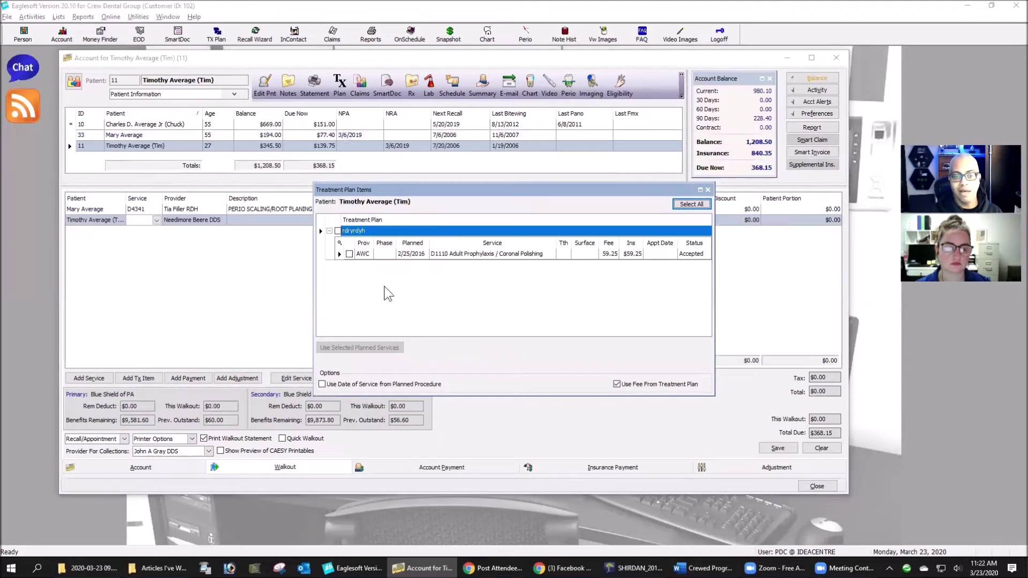
click(351, 257)
click(375, 348)
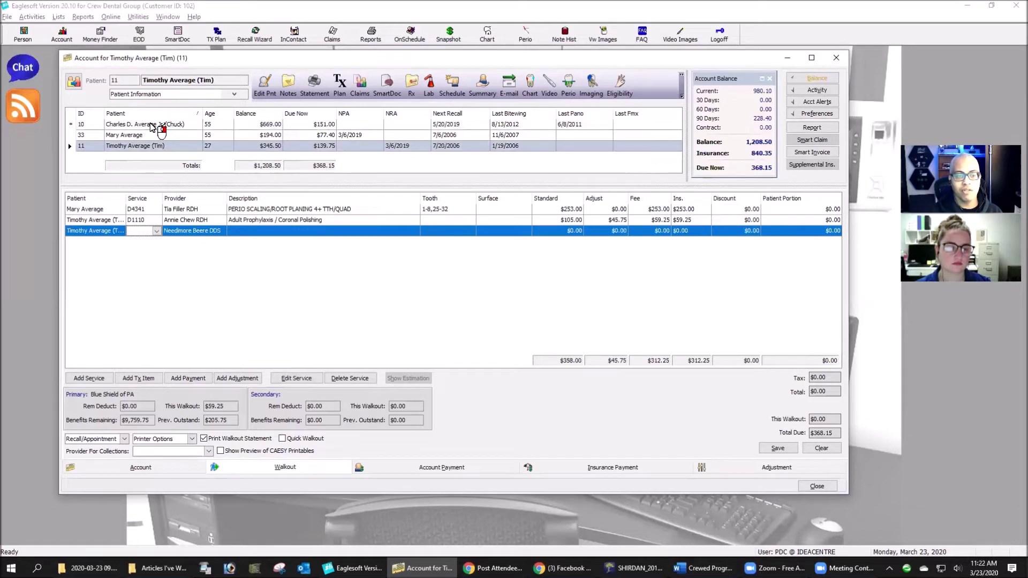
Add the first family member's planned services with Walkout status, including D0120, D0274, D1110 and the D2740 crown on tooth 4, to the walkout.
drag(152, 127, 381, 274)
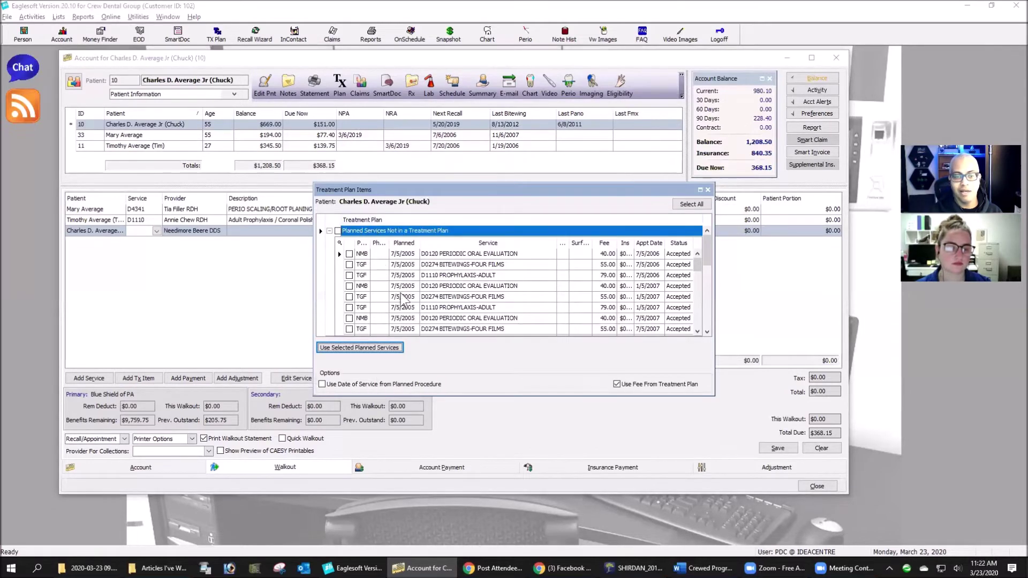
drag(695, 265, 695, 286)
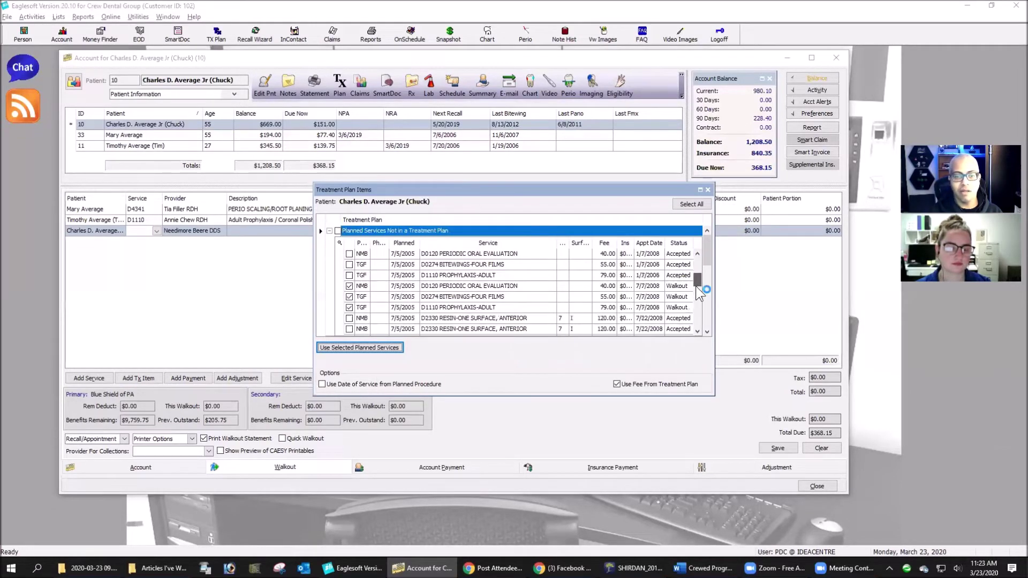
click(374, 349)
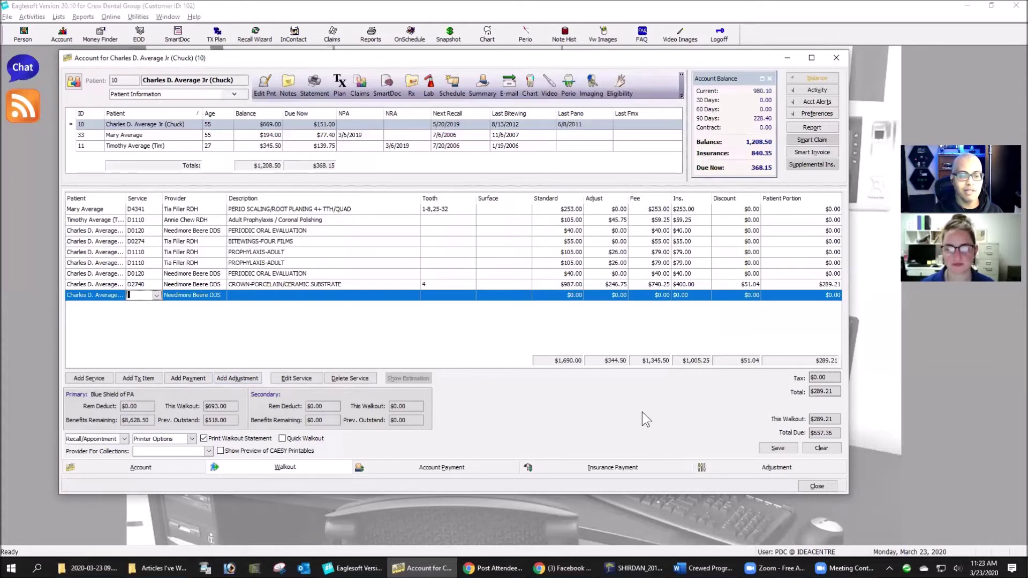
Add a $100 Visa / MasterCard payment to the walkout.
click(188, 378)
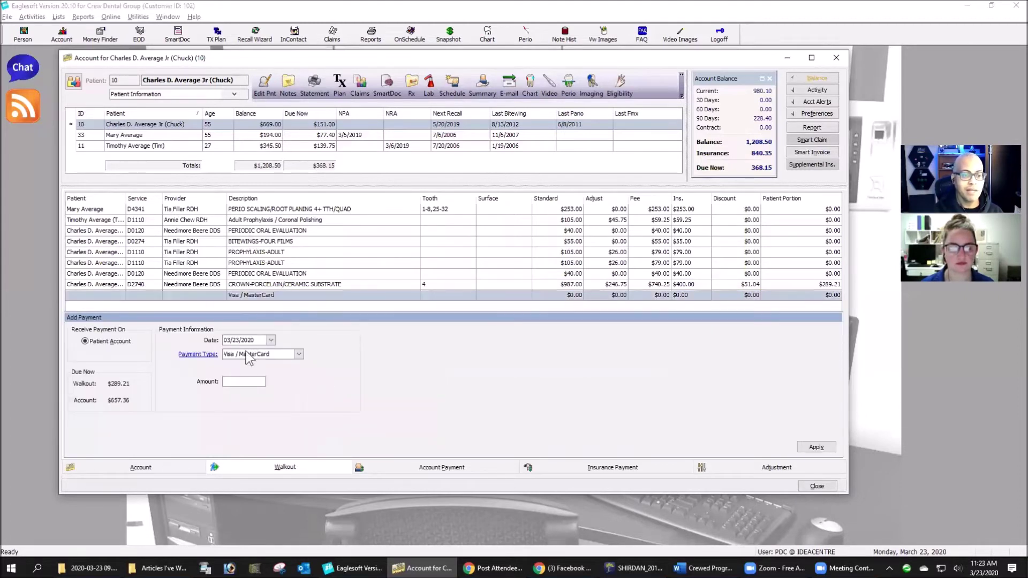
text(100.)
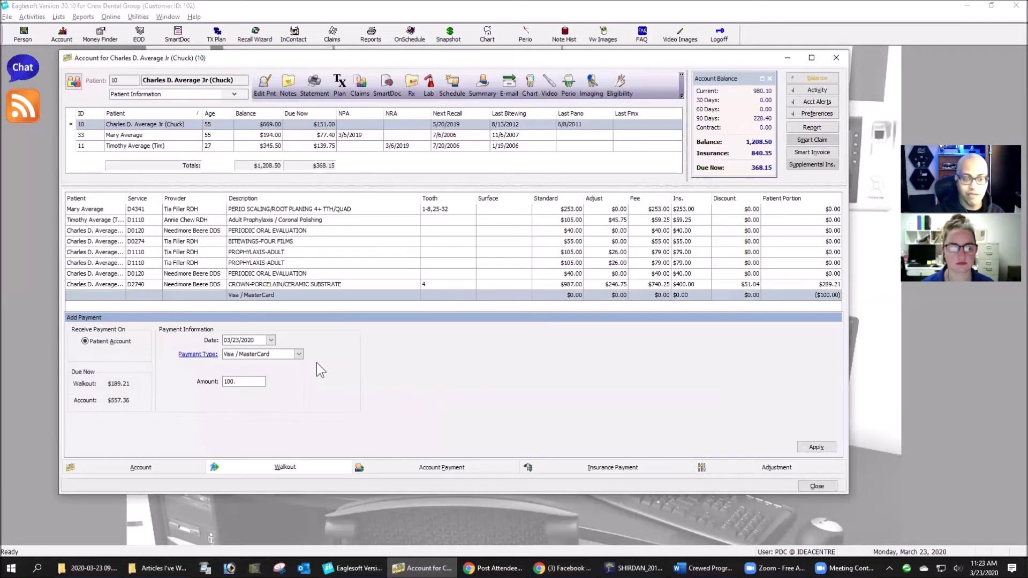
key(Tab)
click(816, 446)
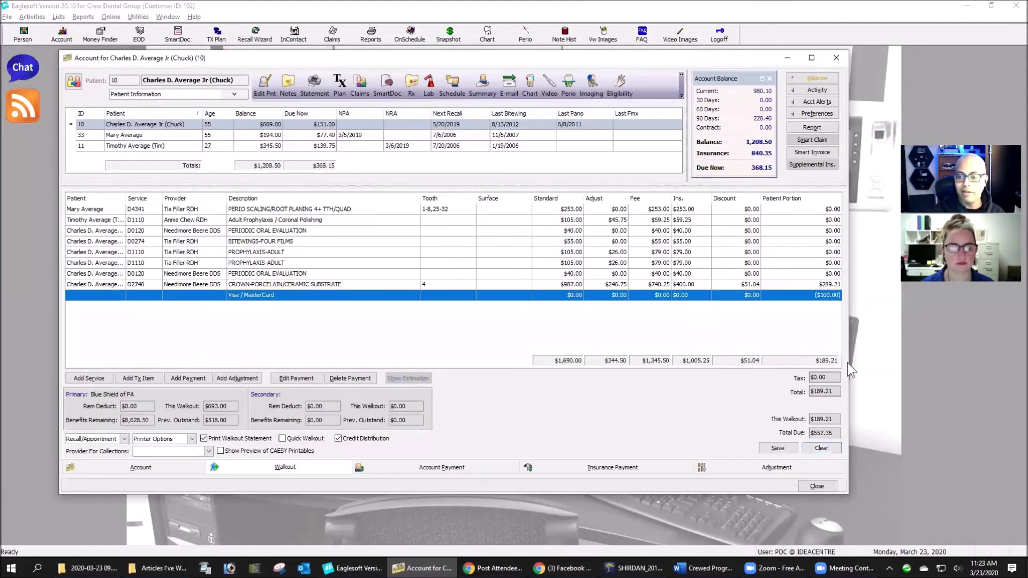
Add a $50 Cash payment to the walkout.
click(188, 378)
click(278, 353)
click(240, 385)
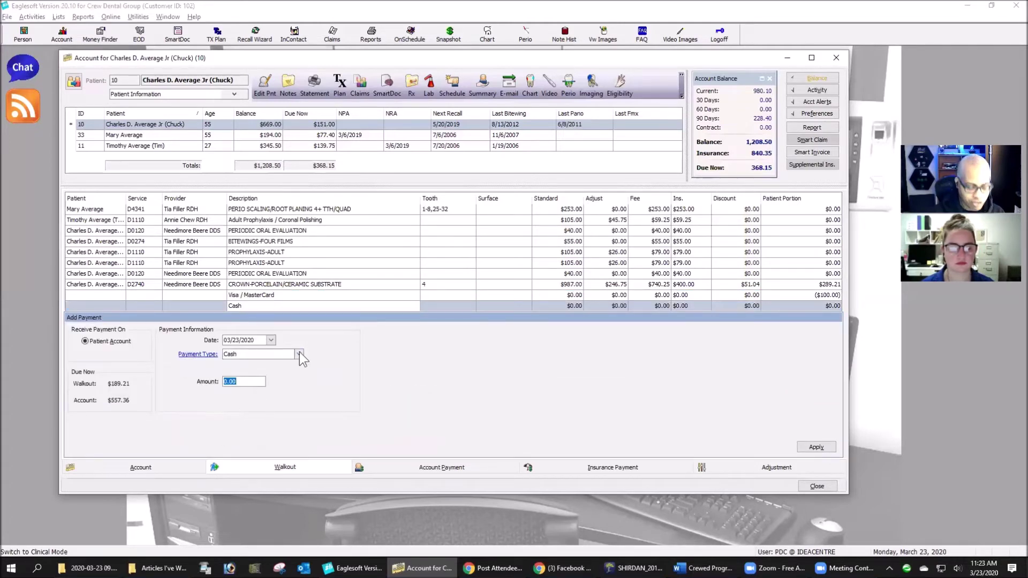
text(50)
key(Tab)
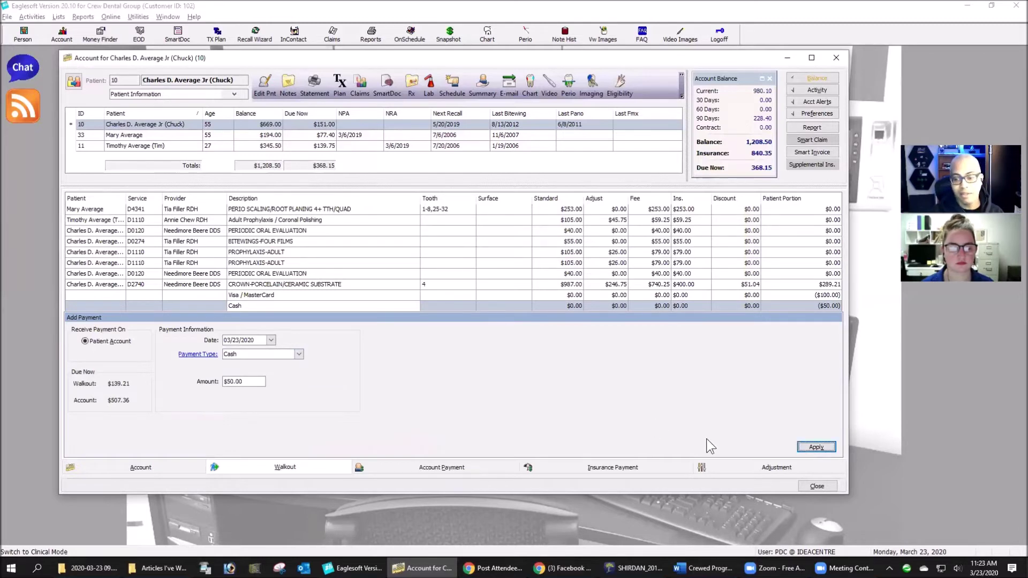
click(824, 481)
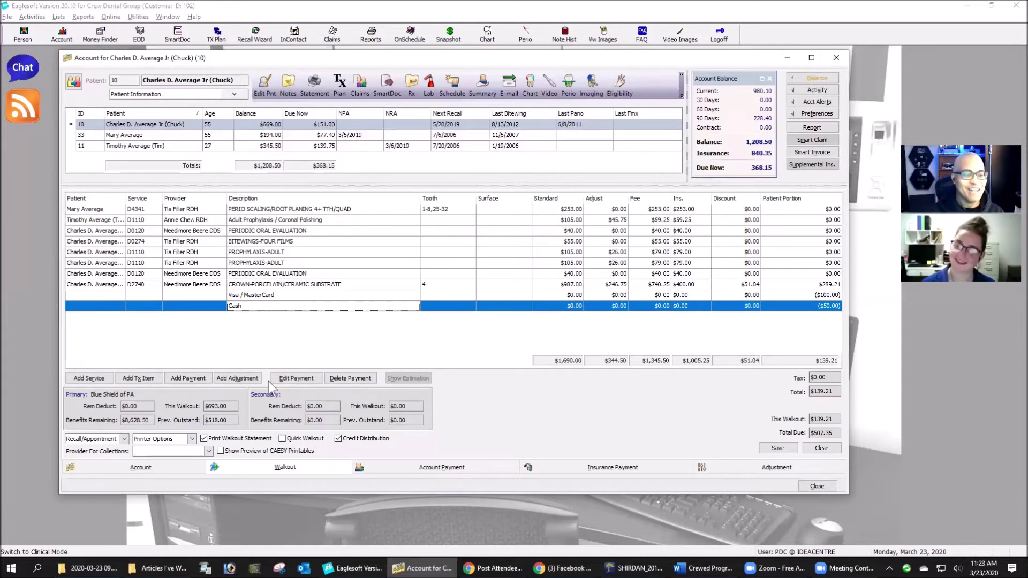
Add a Barter payment of $139.21 to the walkout, described as pies.
click(188, 379)
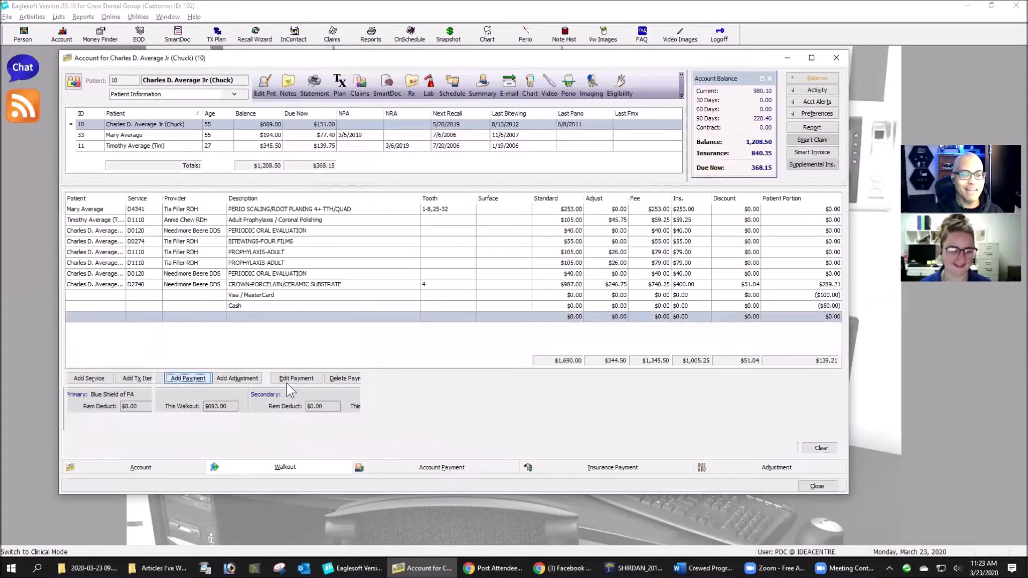
click(277, 354)
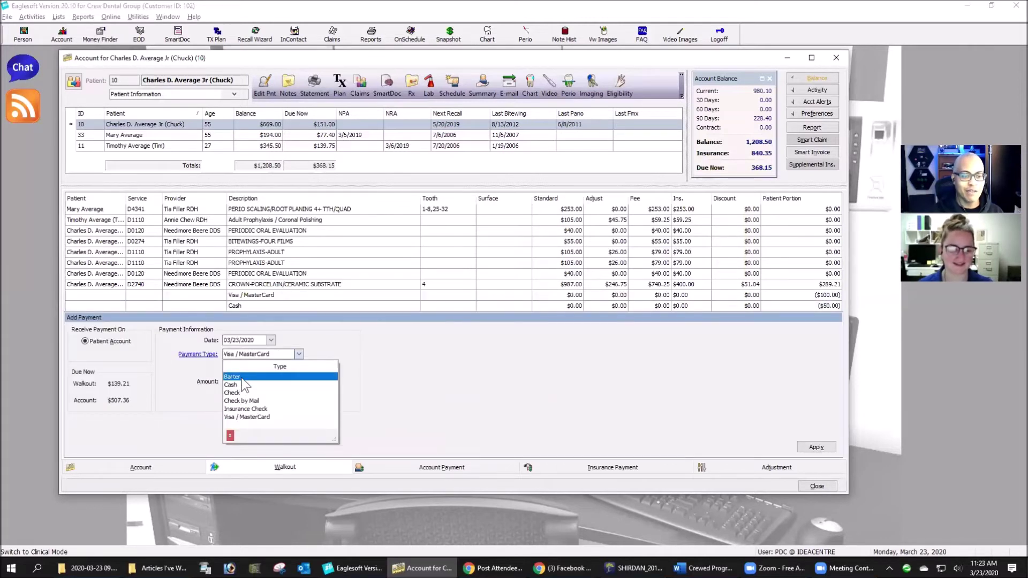
click(242, 378)
text(p)
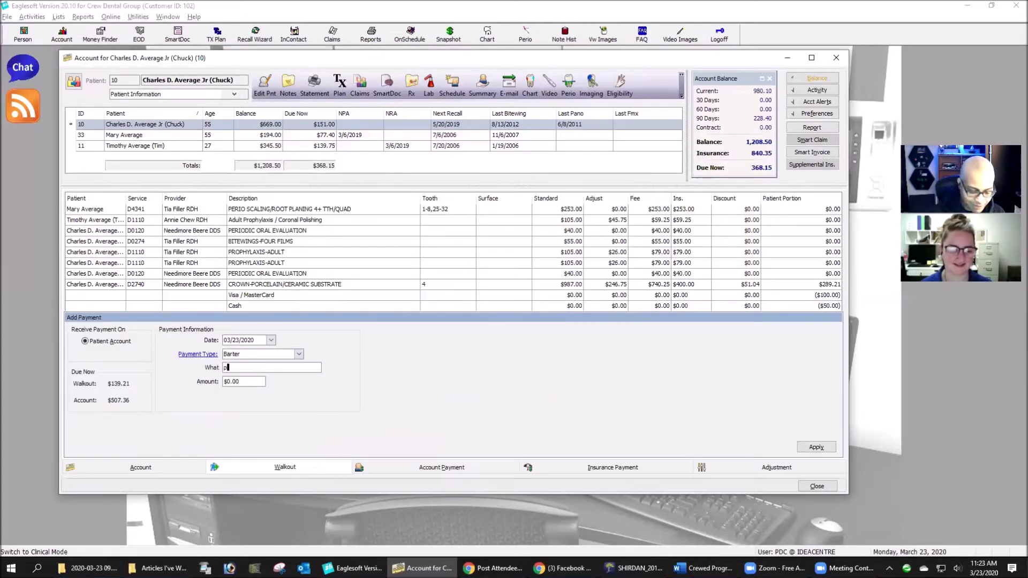
text(ies)
key(Tab)
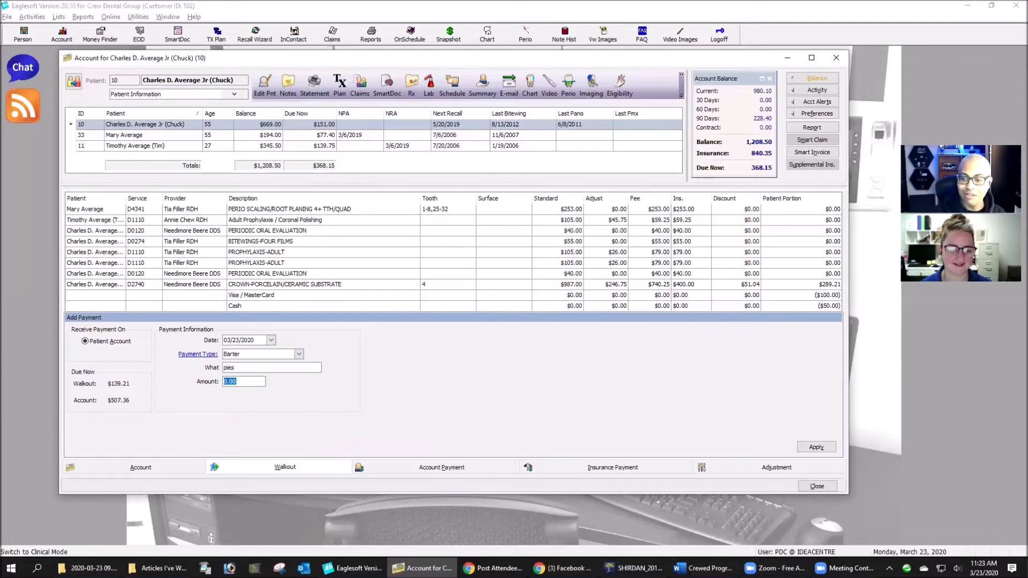
text(139.)
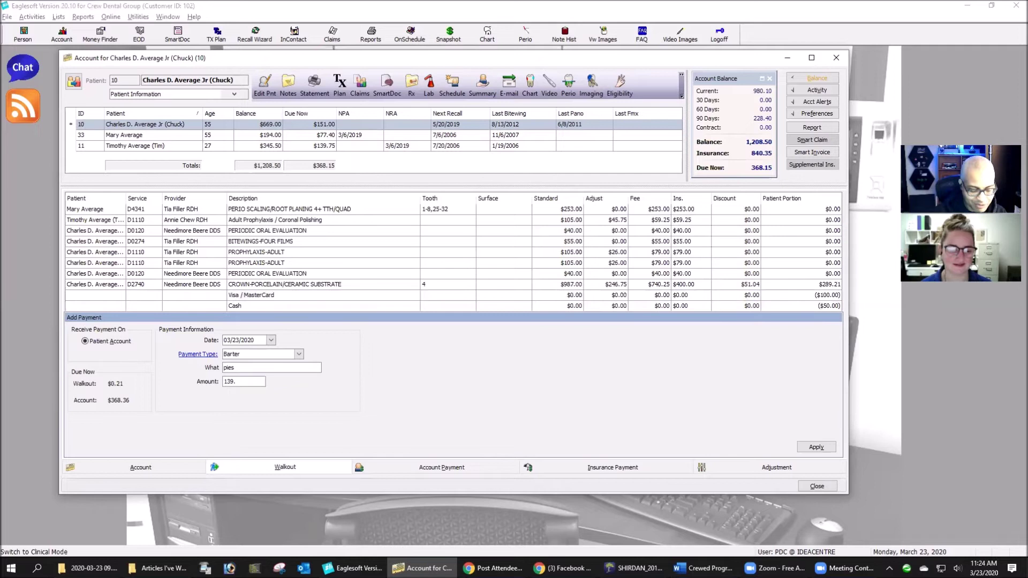
text(21)
key(Tab)
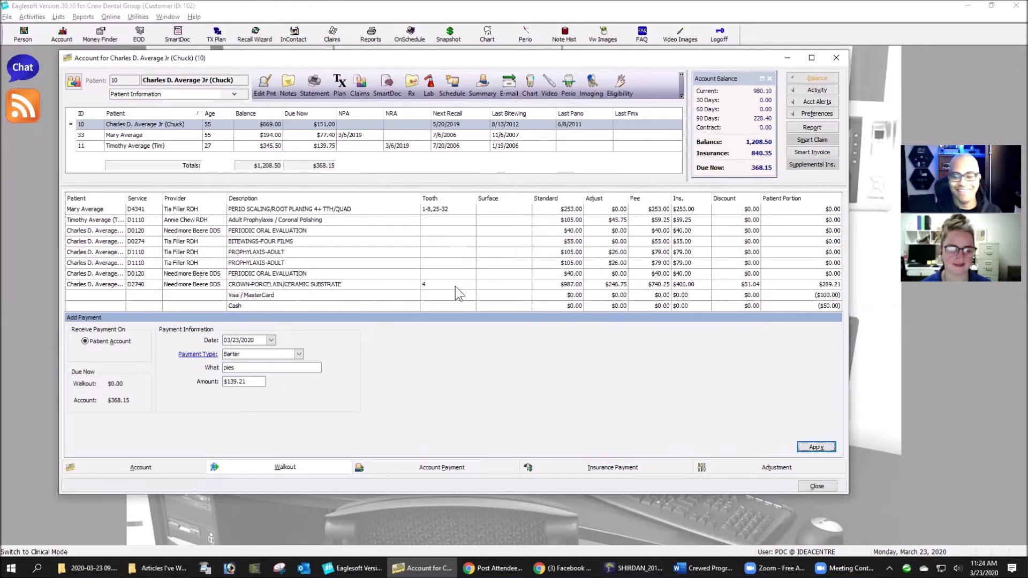
click(818, 448)
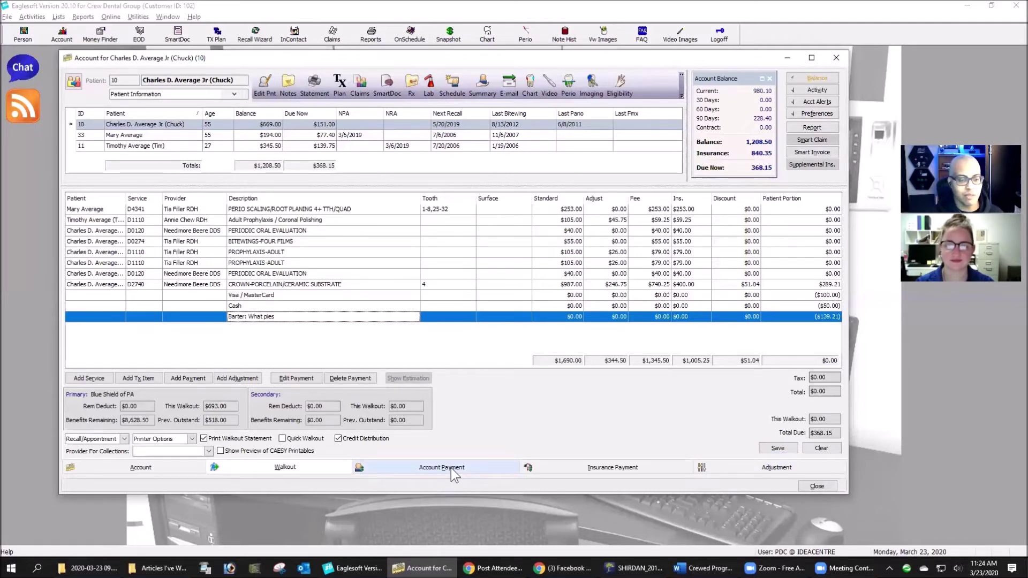
Clear all items from the family's walkout statement and close the account window.
click(834, 448)
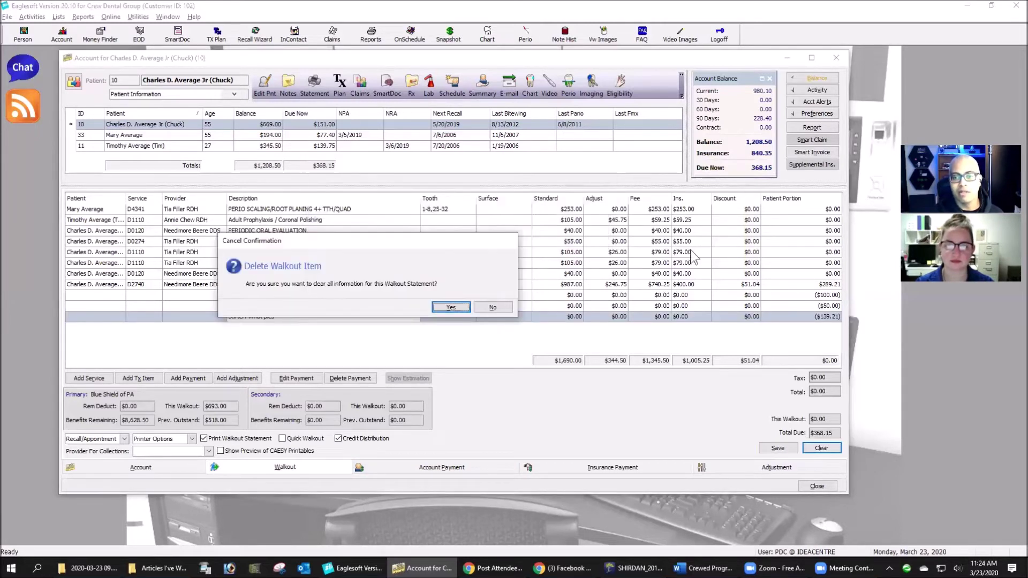
click(459, 308)
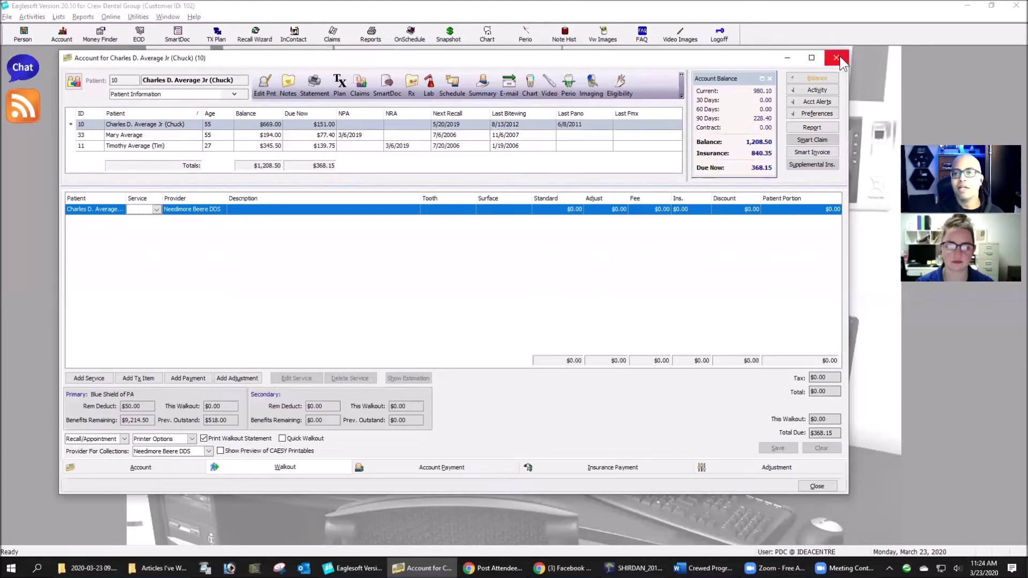
click(840, 57)
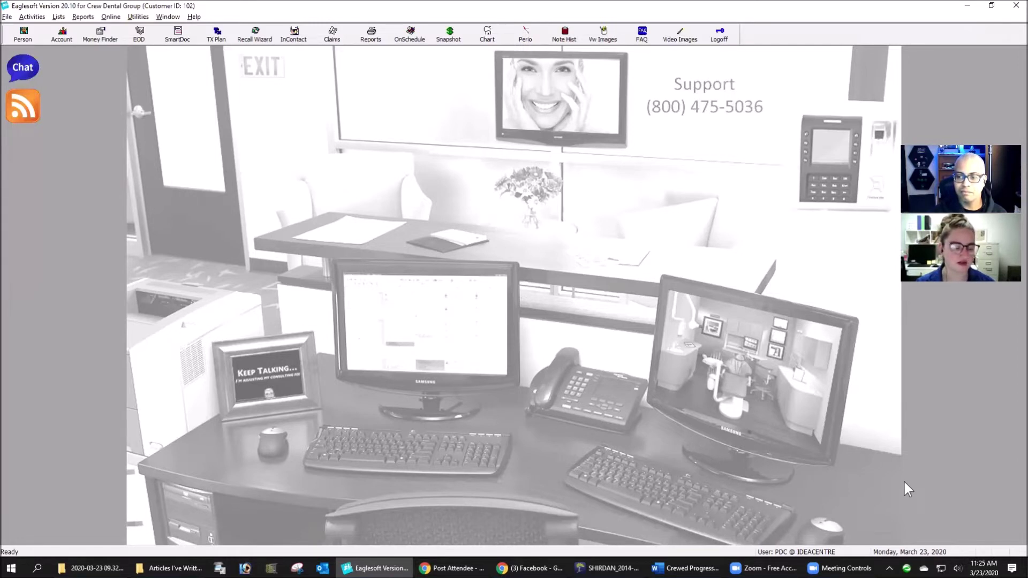
View the Standard Fee List and close it.
click(59, 17)
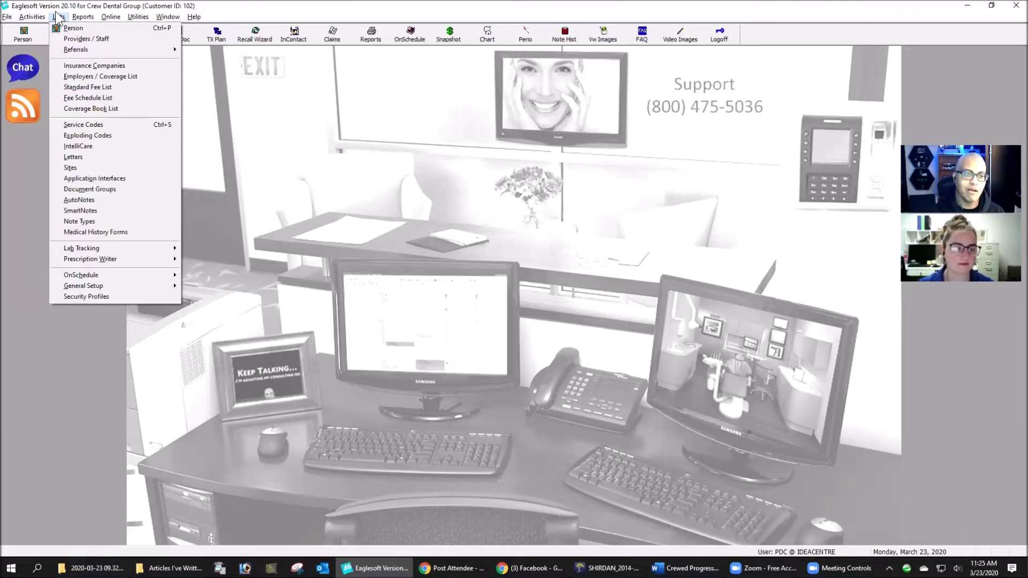
click(94, 88)
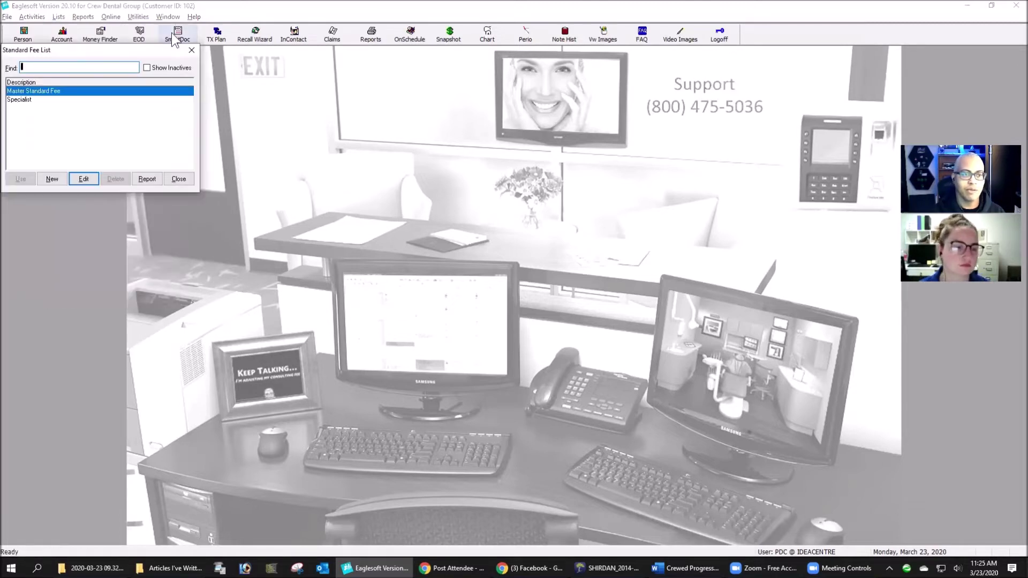
click(192, 51)
In the Delta Premier fee schedule, disable updating treatment plan and OnSchedule fees, set the A2393 allowable fee to 162.00, and save.
click(58, 17)
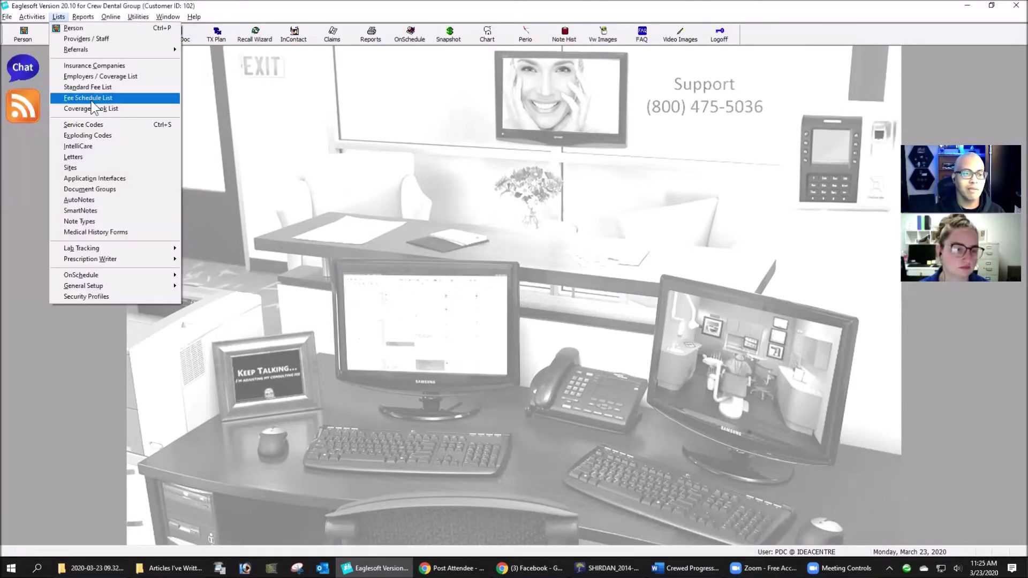
click(81, 97)
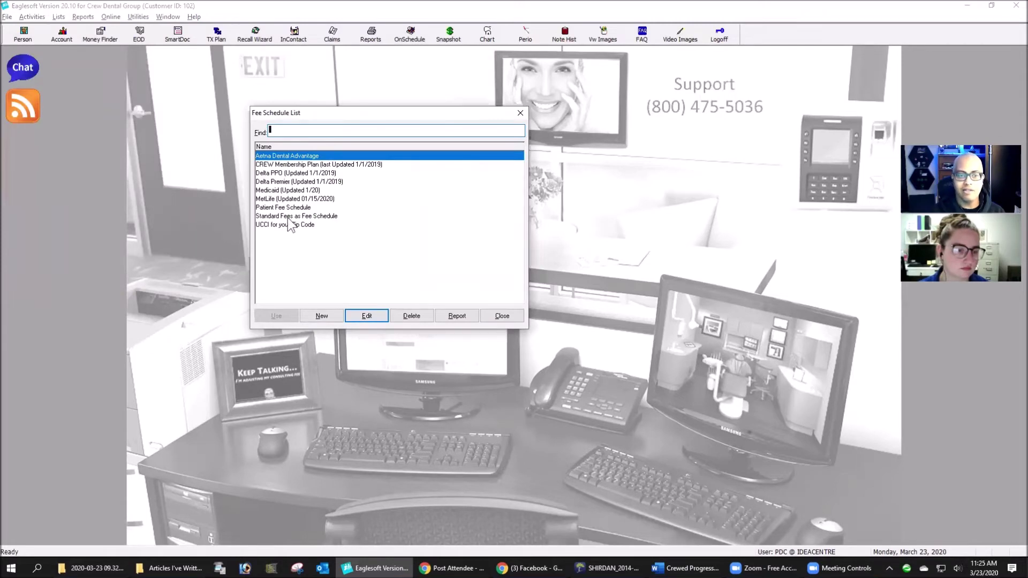
click(309, 182)
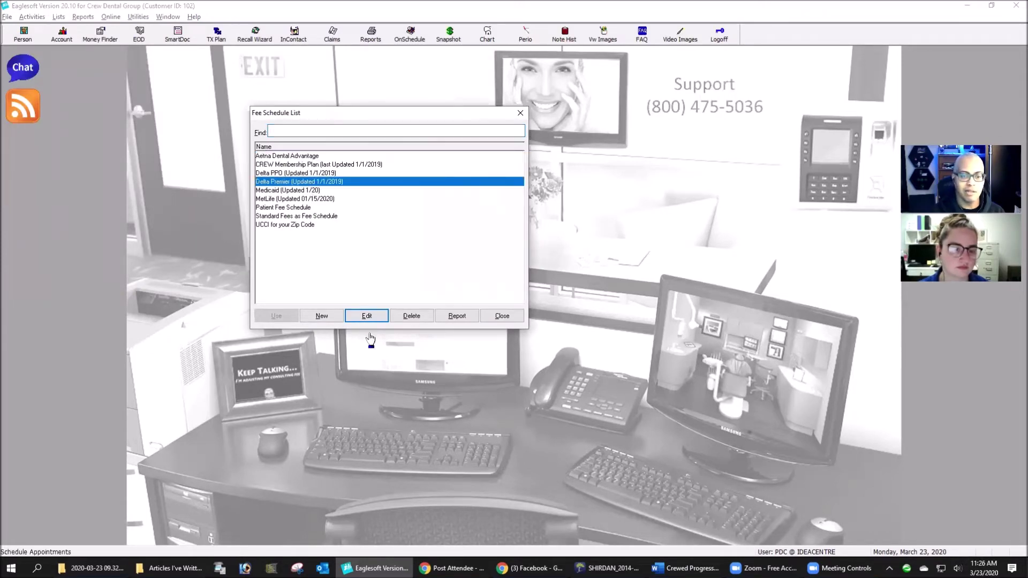
click(373, 318)
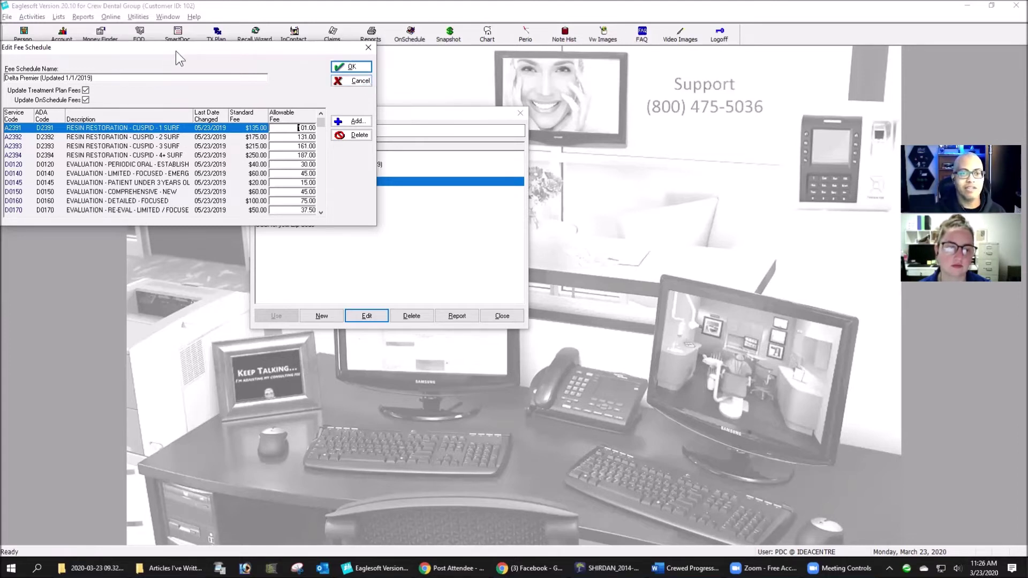
drag(175, 51, 388, 104)
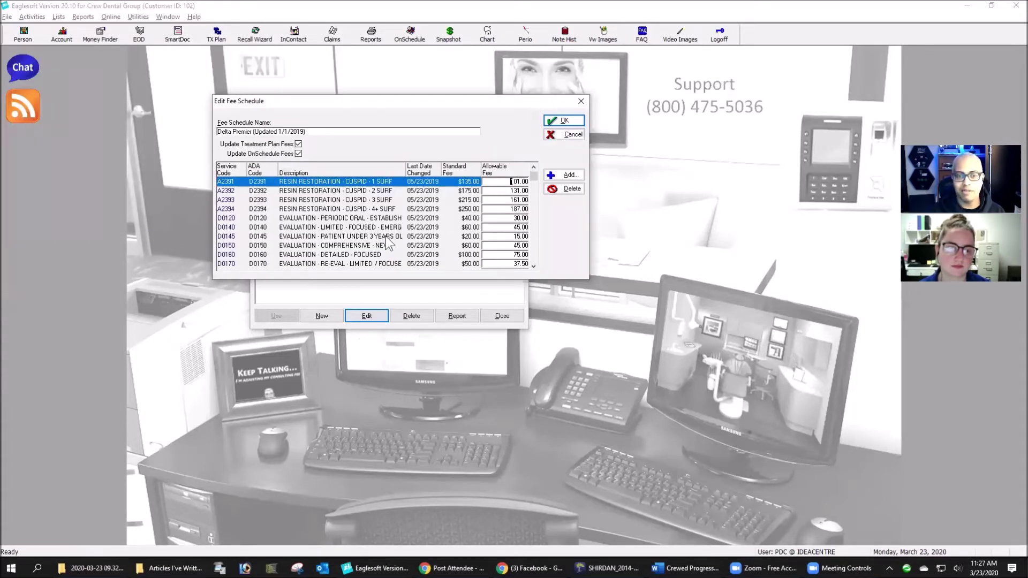
click(299, 145)
click(298, 153)
click(518, 200)
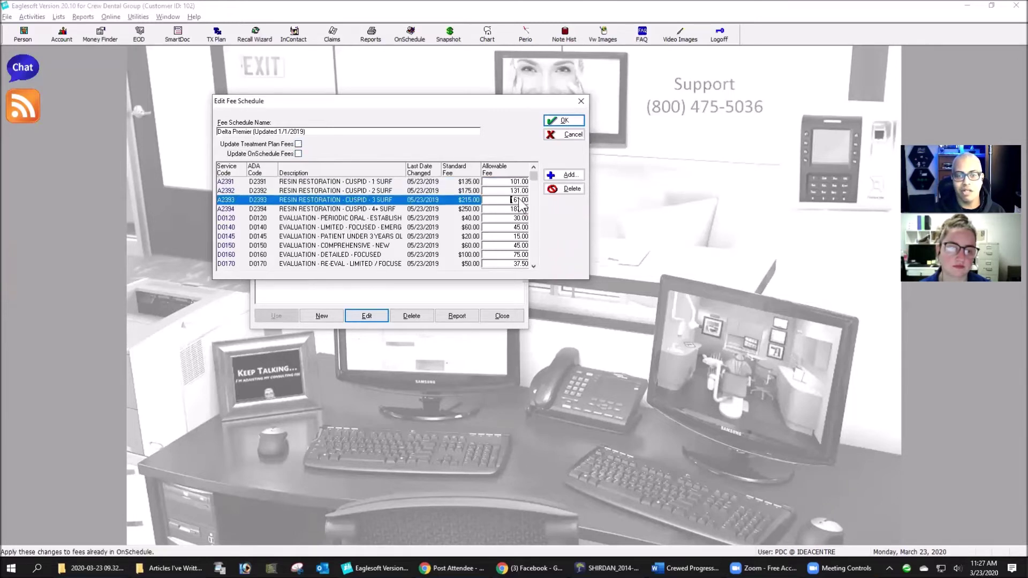
text(162.00)
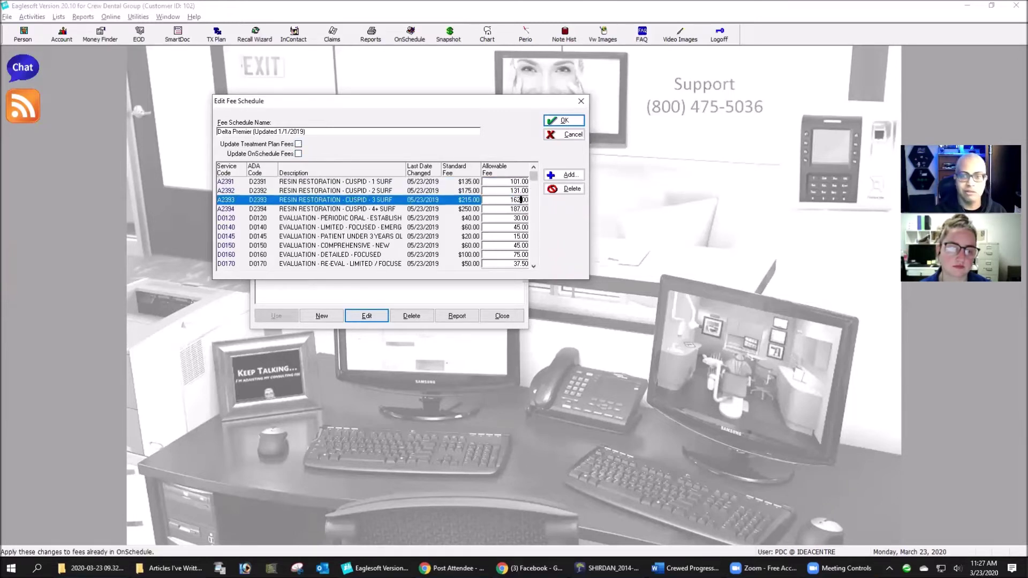
key(Return)
key(Return)
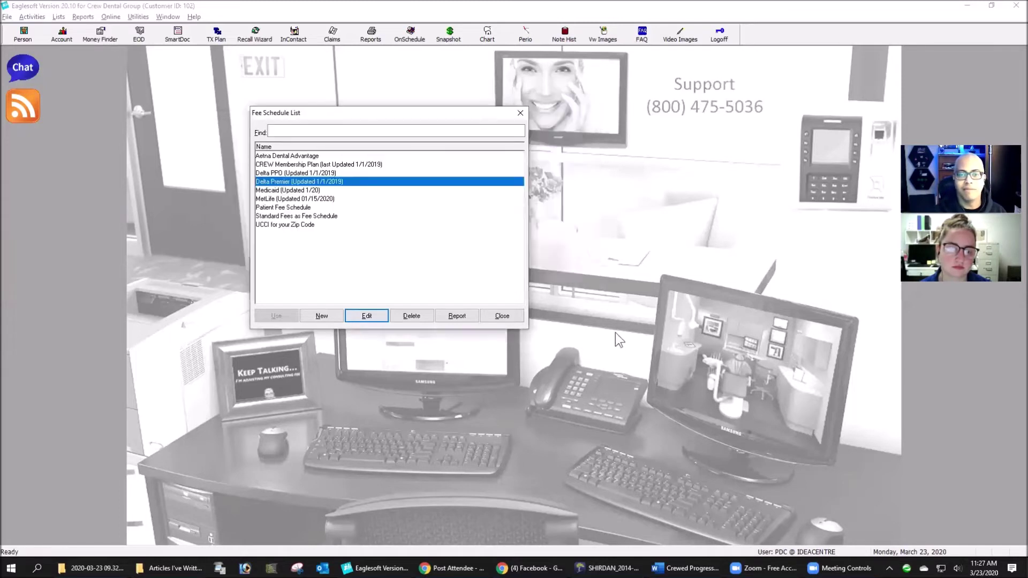
Set the A2393 allowable fee in the Delta Premier schedule to 161.00, save with treatment plan fees updated, and close the fee schedule list.
click(367, 316)
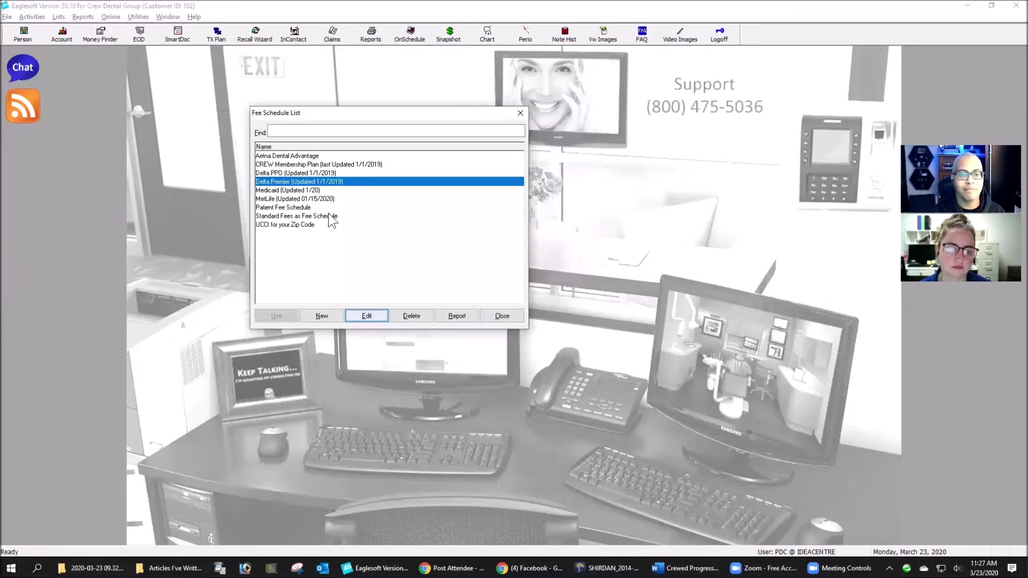
click(308, 145)
click(308, 146)
click(351, 67)
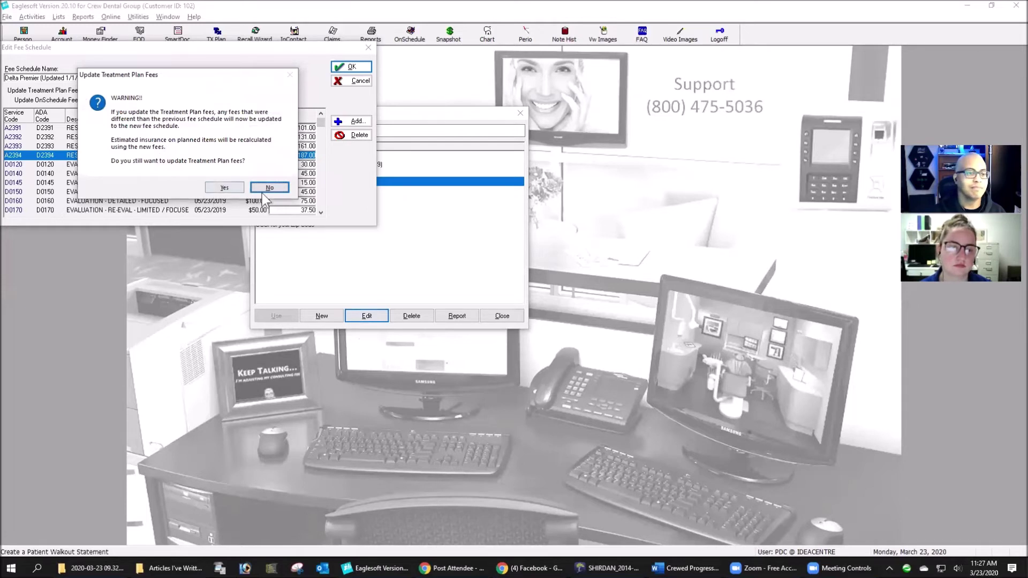
click(230, 186)
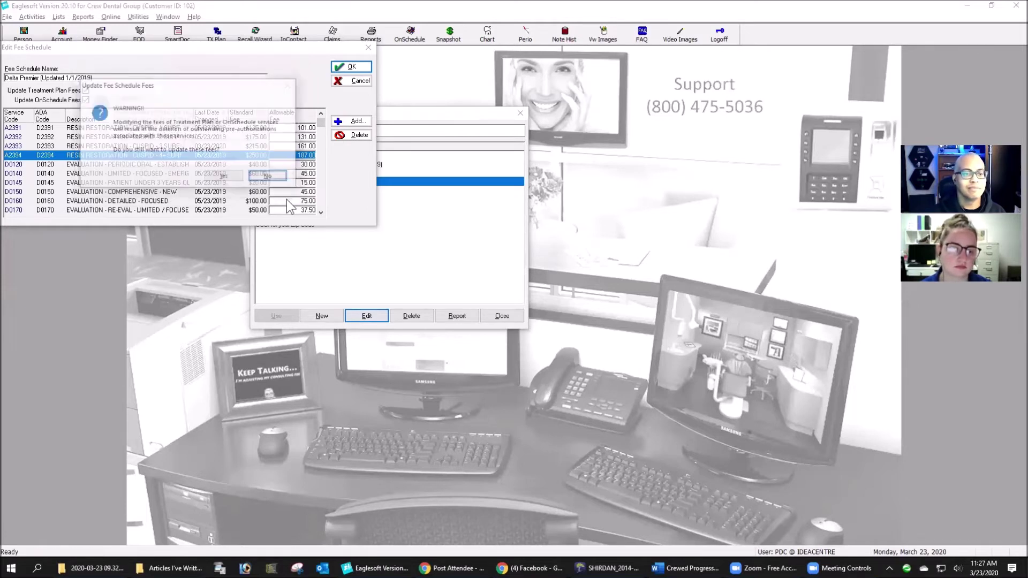
click(235, 177)
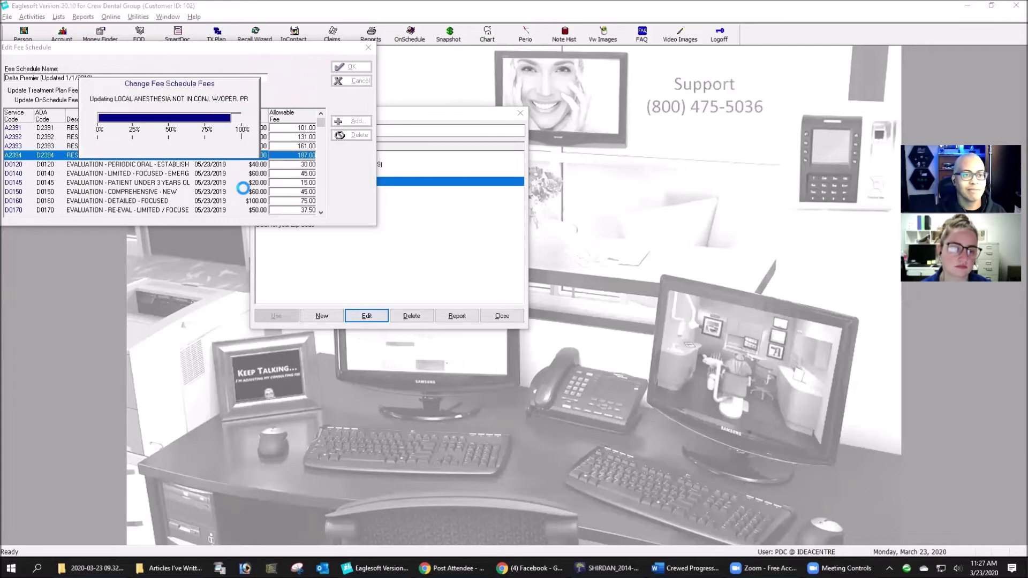
click(524, 112)
View the Coverage Book List and close it.
click(58, 16)
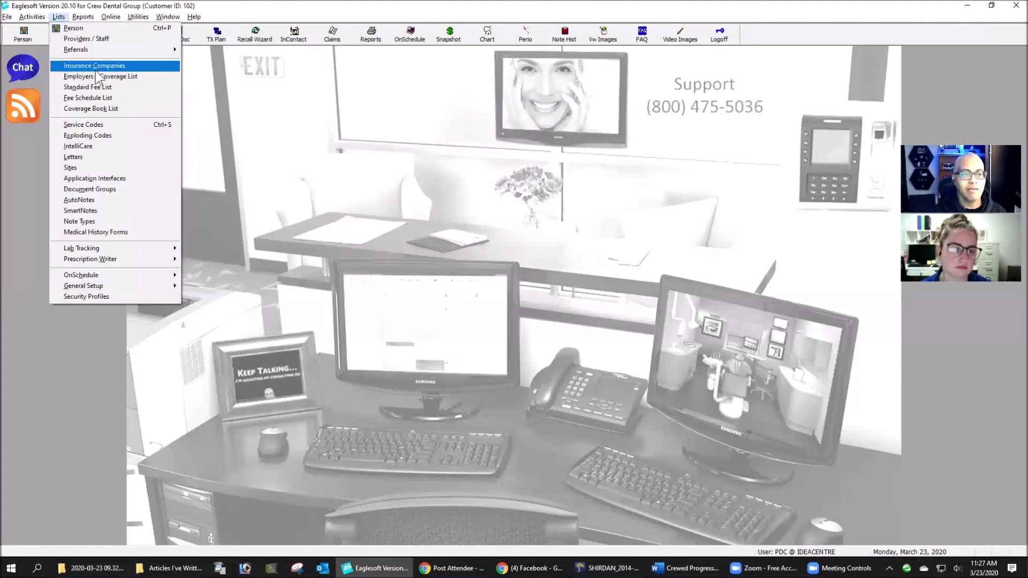
click(96, 109)
click(407, 208)
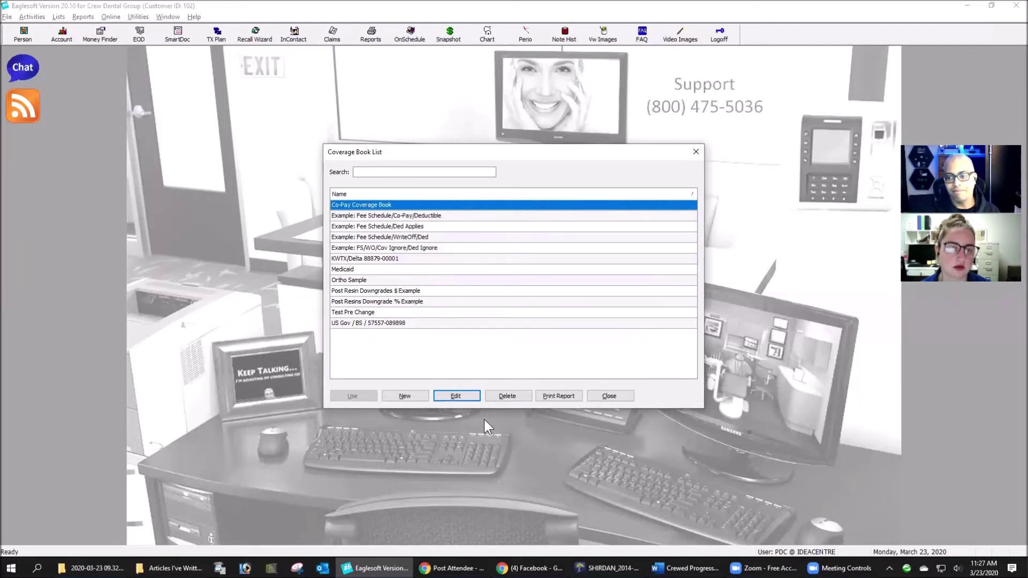
click(696, 152)
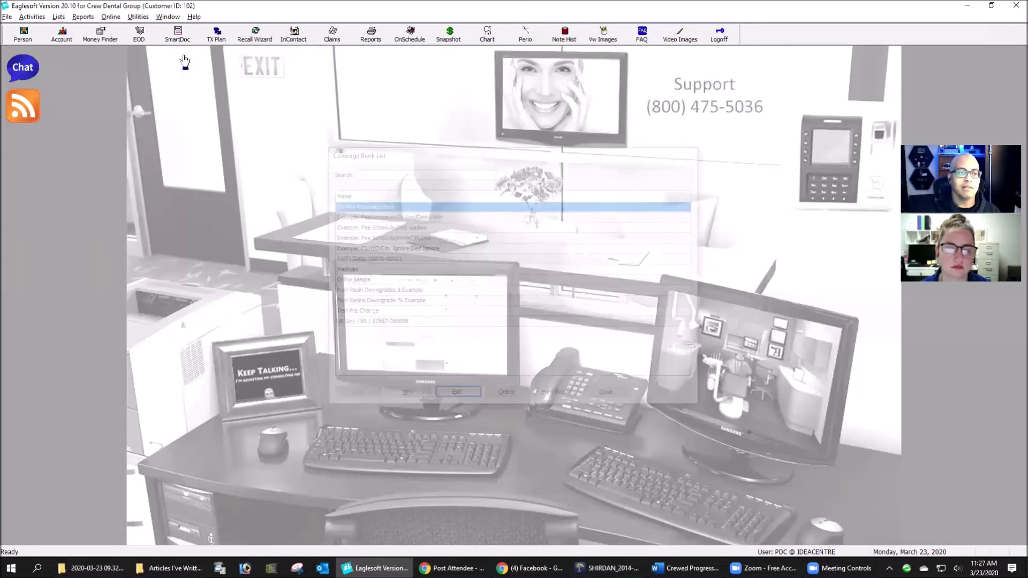
Review the service types with their coverage percentages and deductible settings, including the denture and prosthetic repair types, then close the list.
click(58, 17)
mouse_move(133, 288)
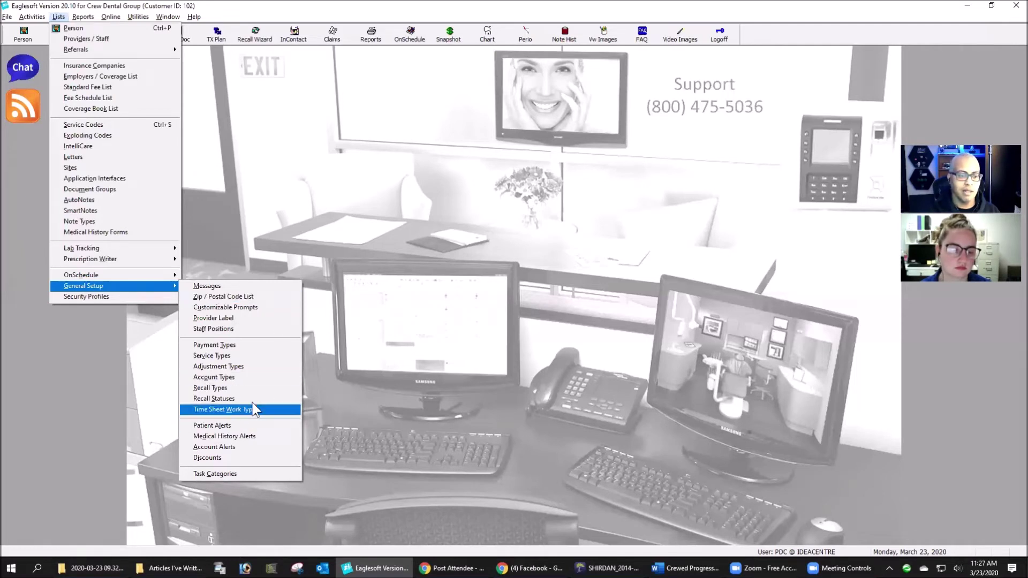
click(253, 357)
drag(127, 50, 524, 124)
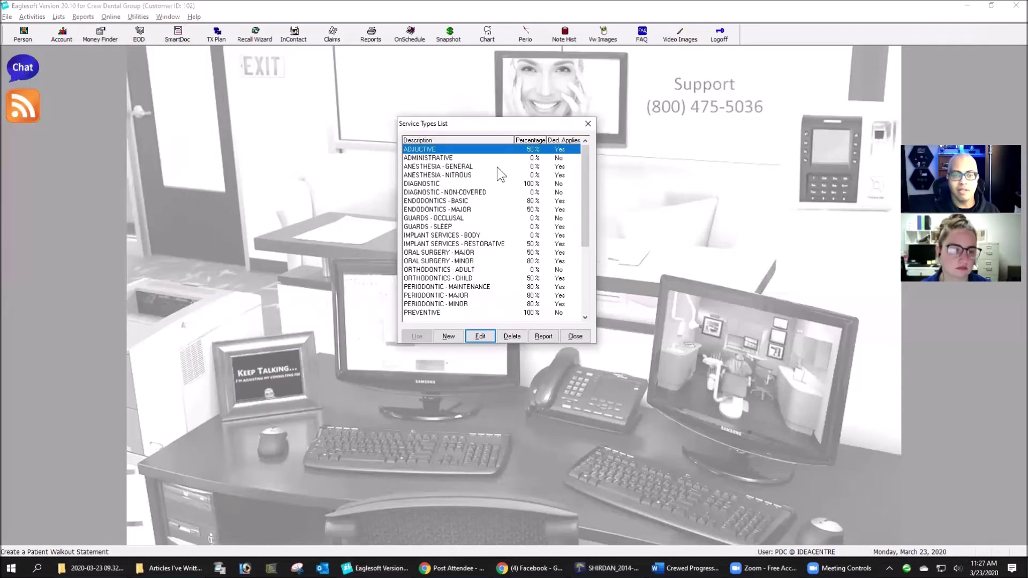
scroll(501, 222, down, 4)
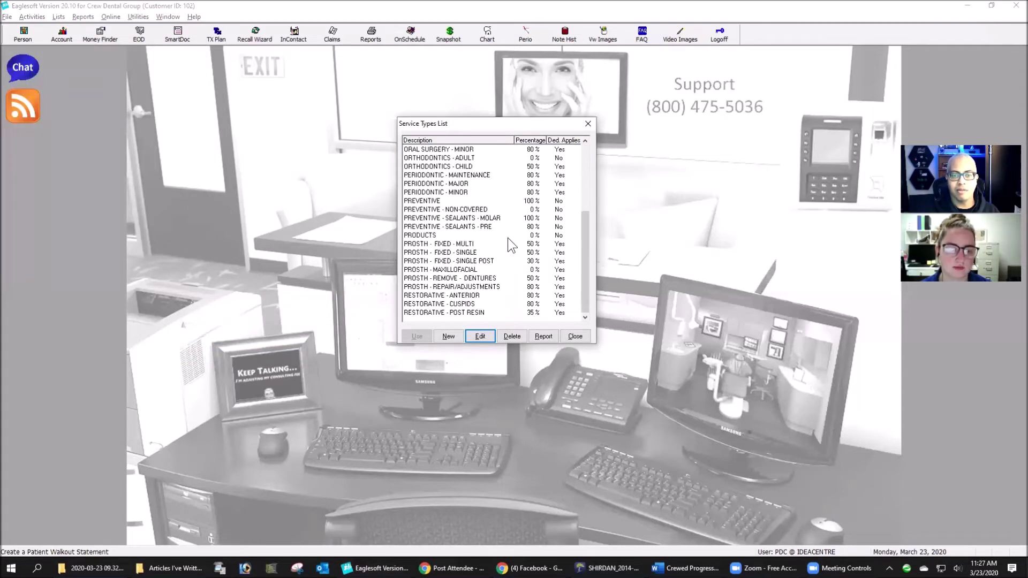
click(499, 288)
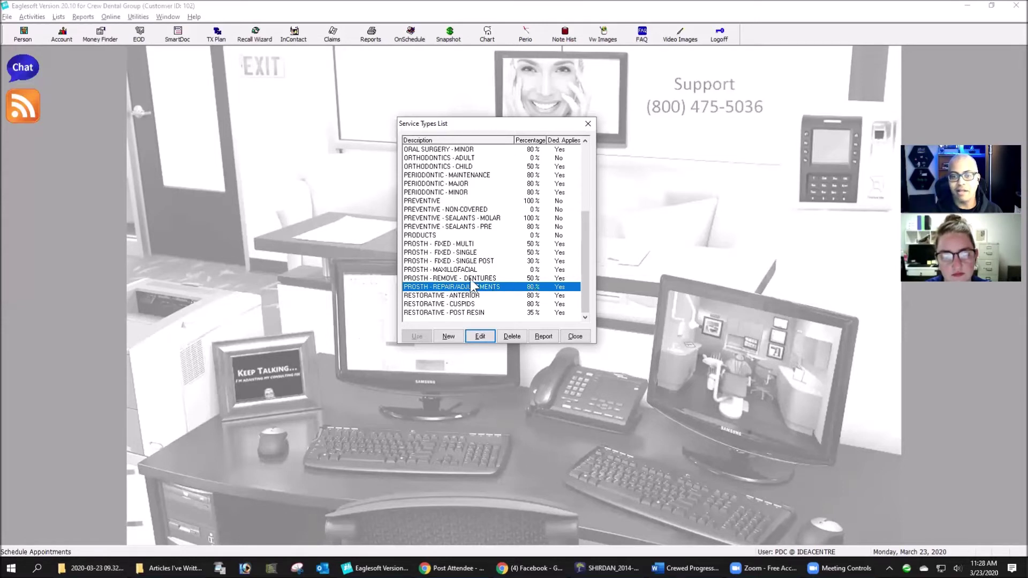
click(472, 279)
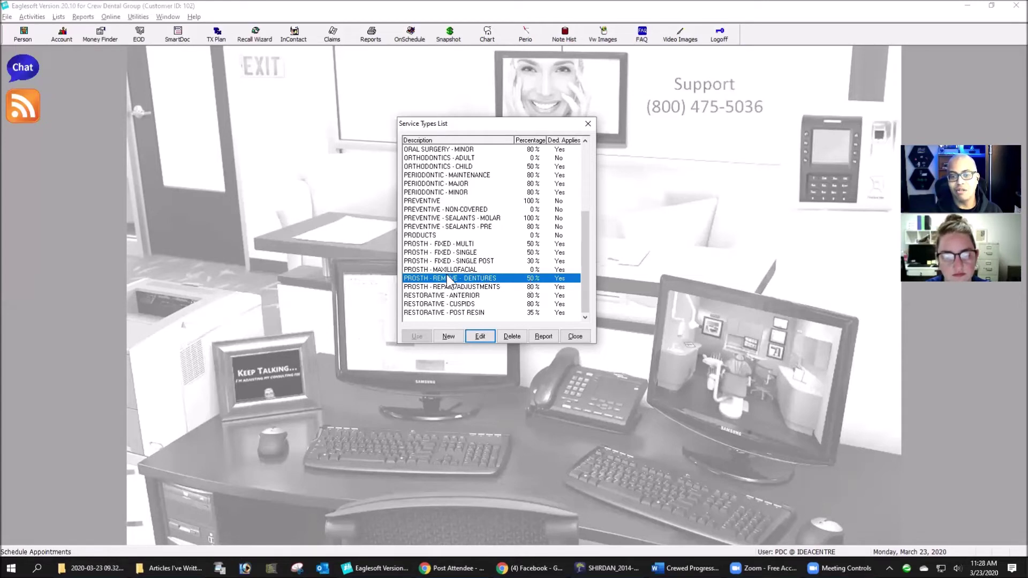
click(575, 336)
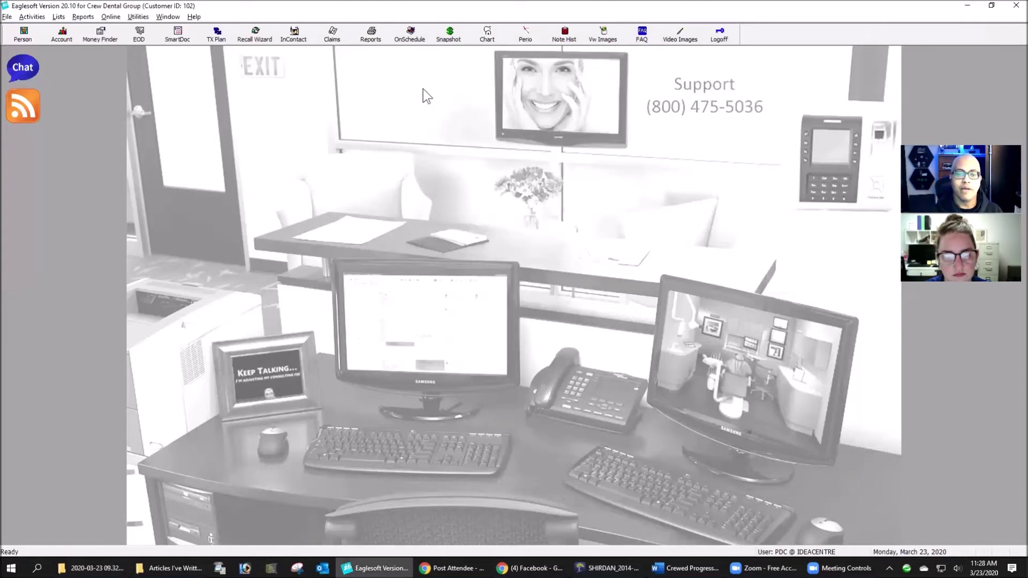
Search the service codes for d5 and examine which service types the denture and partial codes are assigned to.
click(59, 17)
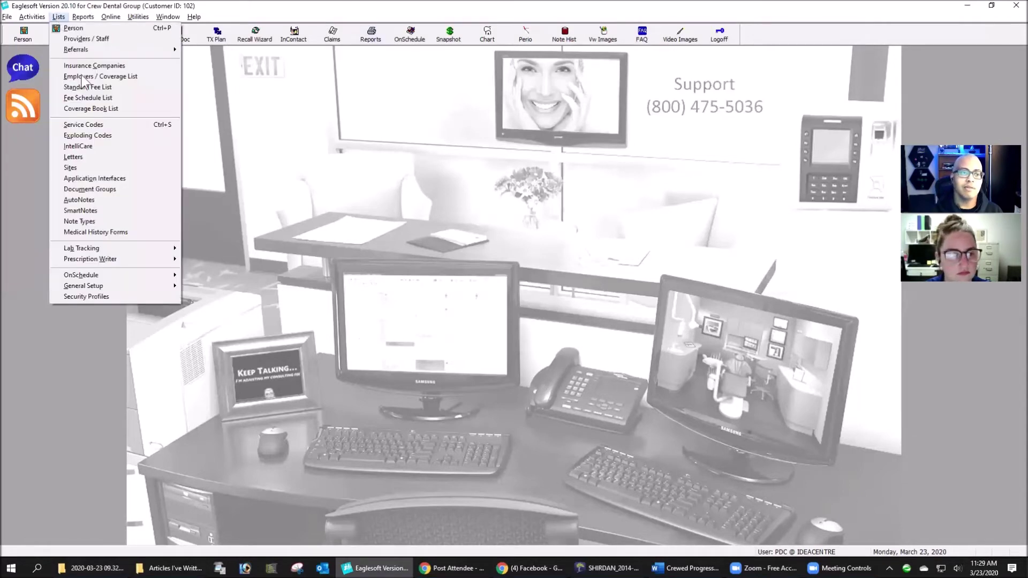
click(93, 126)
text(d)
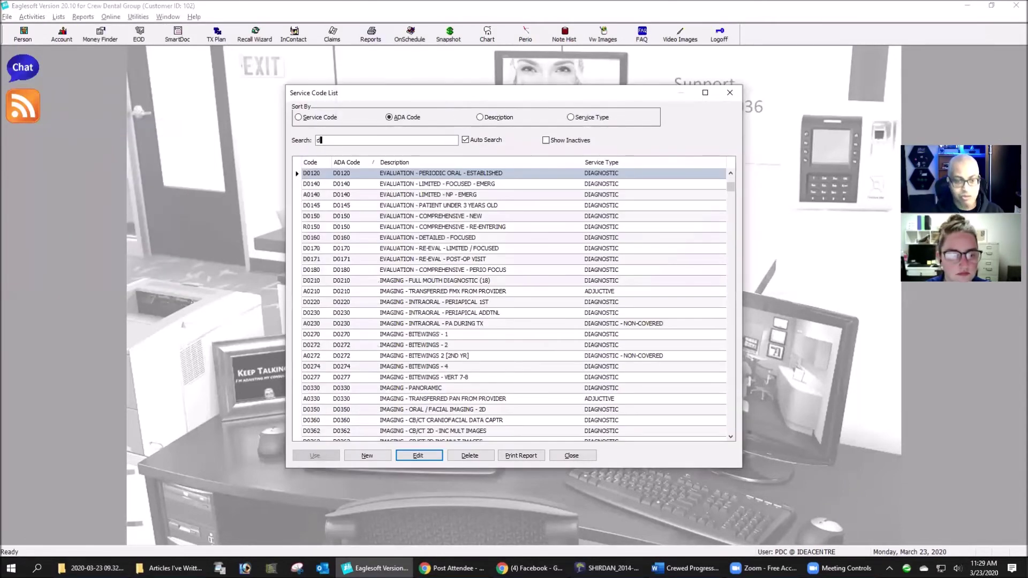
text(5)
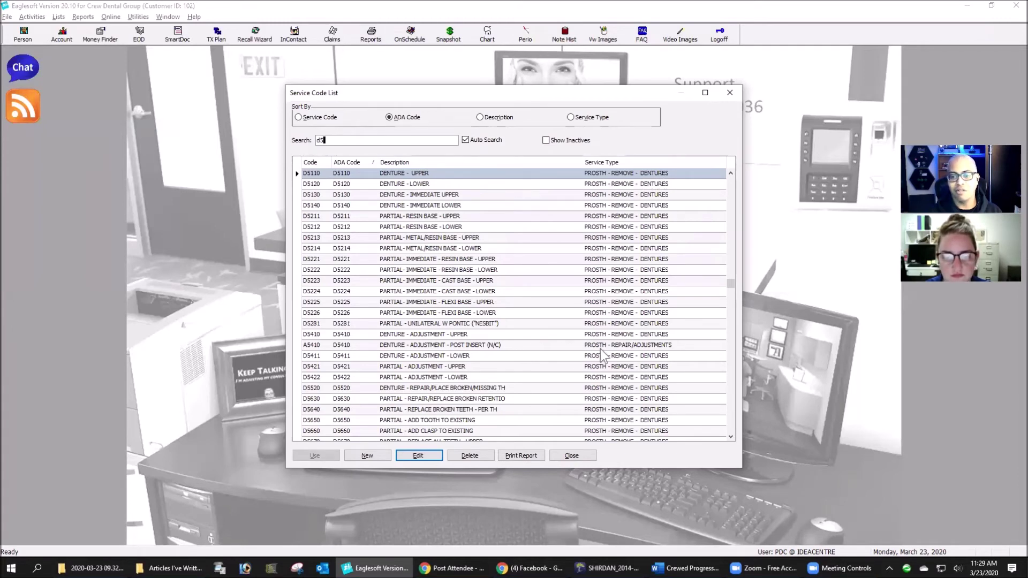
scroll(651, 361, down, 8)
scroll(657, 362, down, 4)
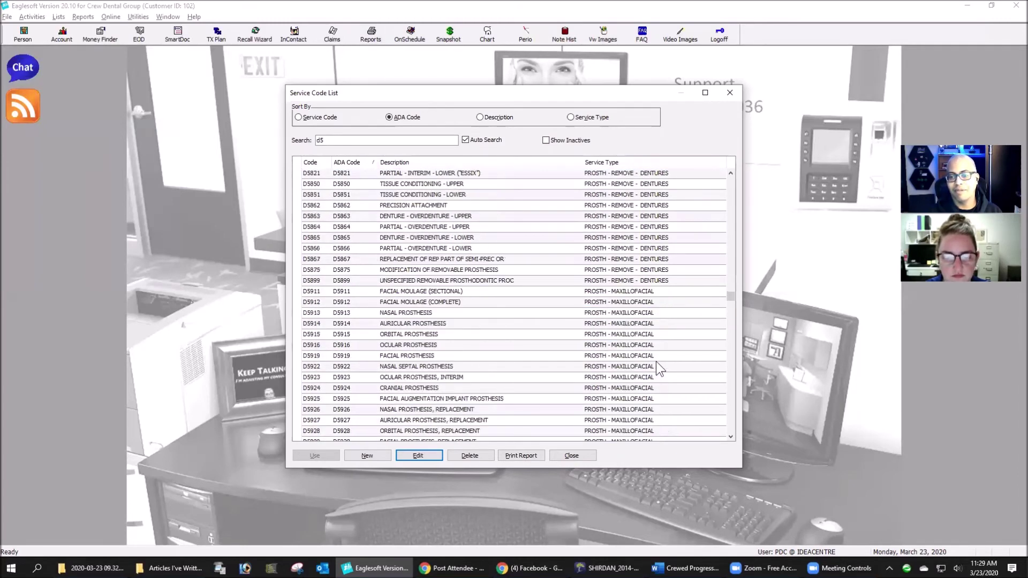
scroll(674, 345, up, 16)
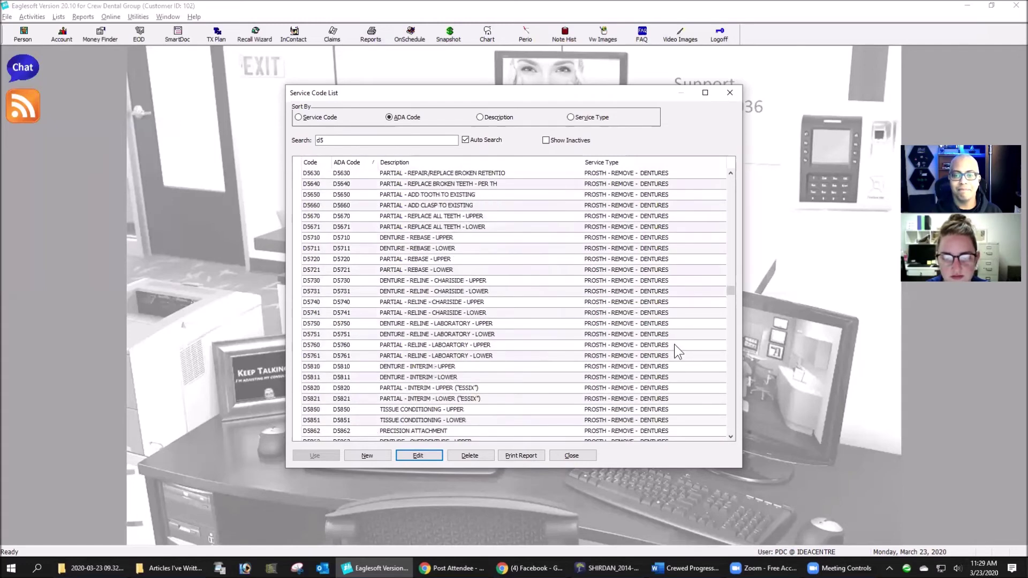
scroll(674, 342, down, 1)
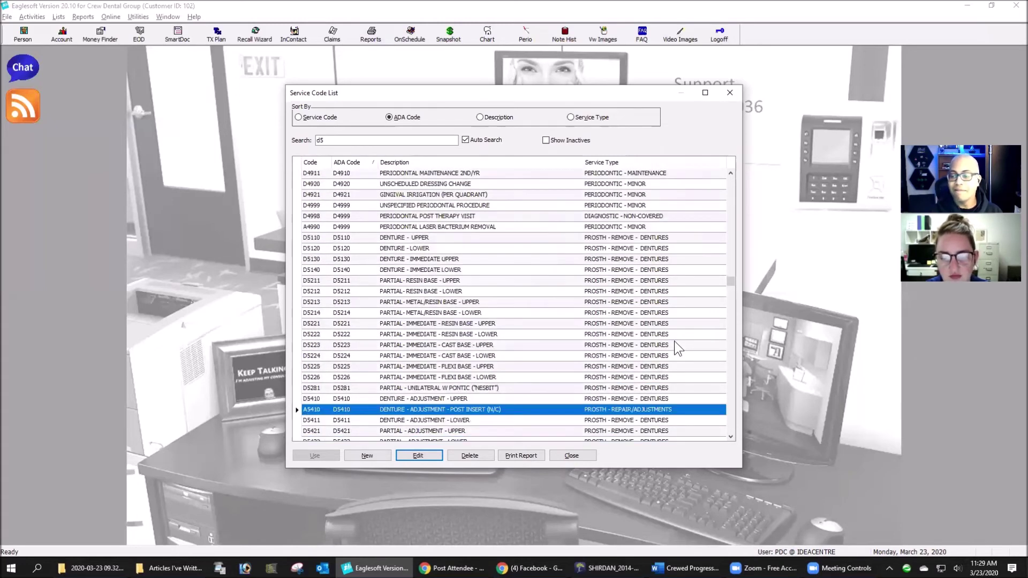
scroll(674, 341, down, 2)
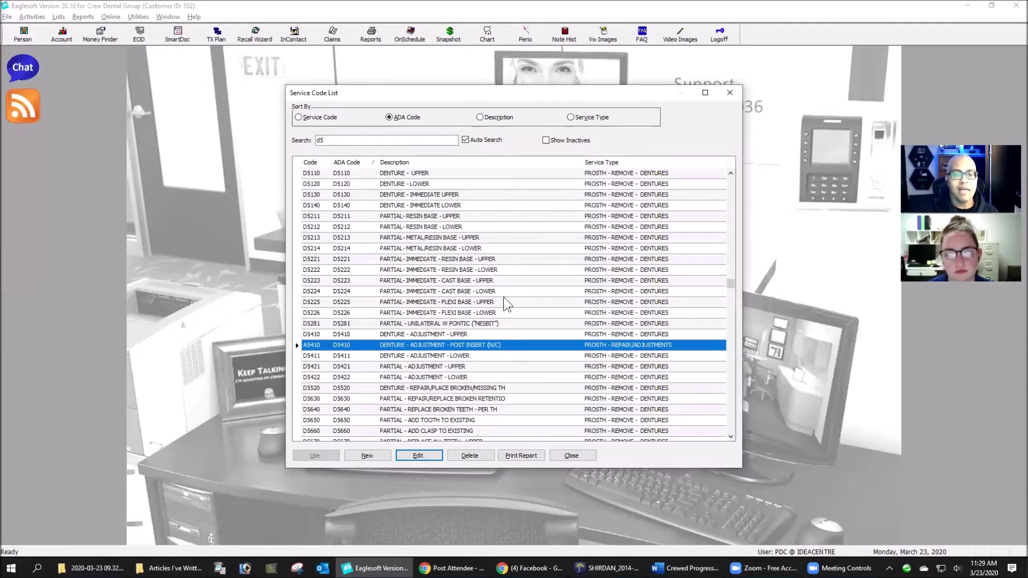
scroll(584, 278, up, 3)
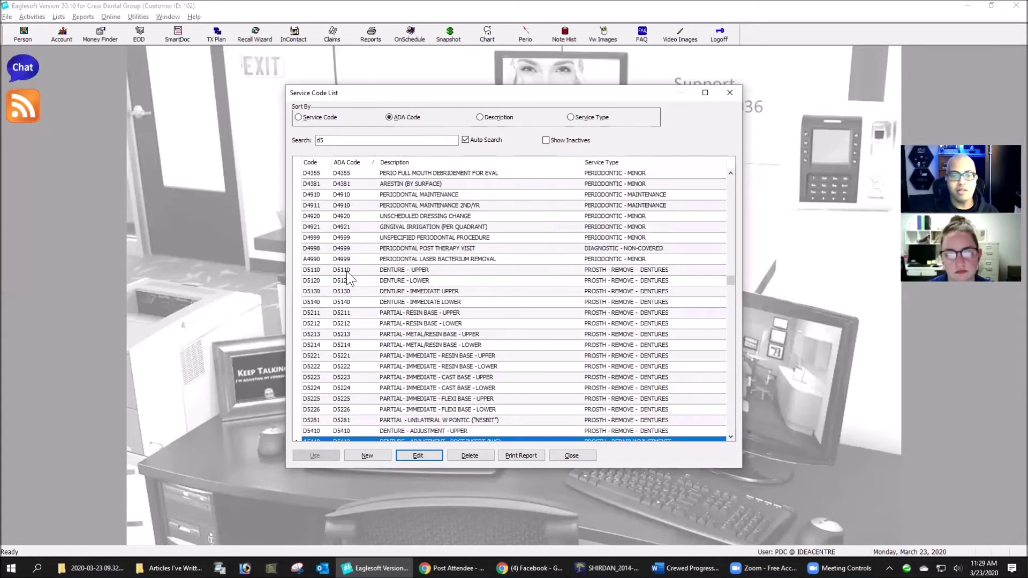
View the service type choices for upper denture code D5110, then leave the code unedited and close the service code list.
click(395, 271)
click(427, 454)
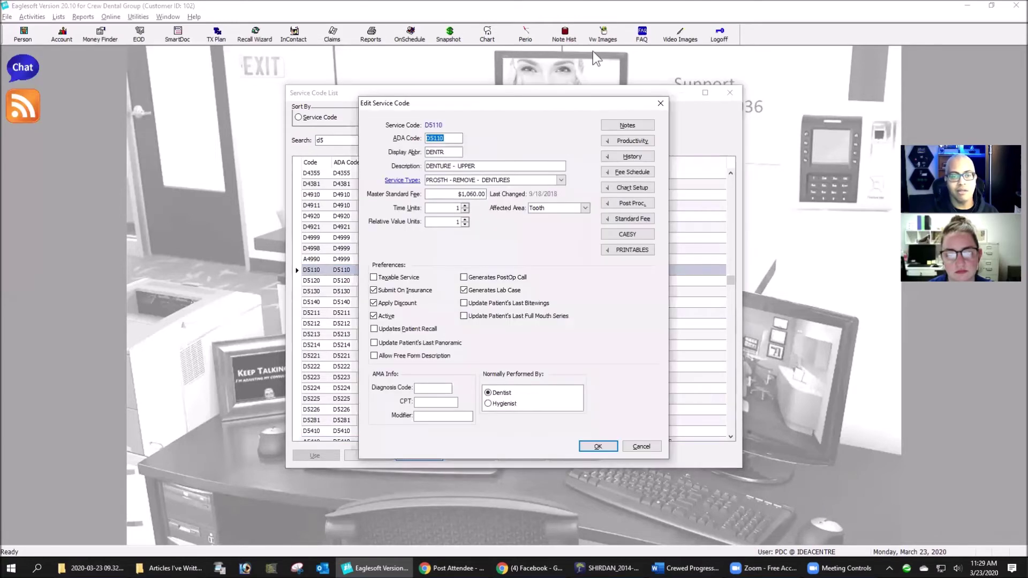
click(498, 180)
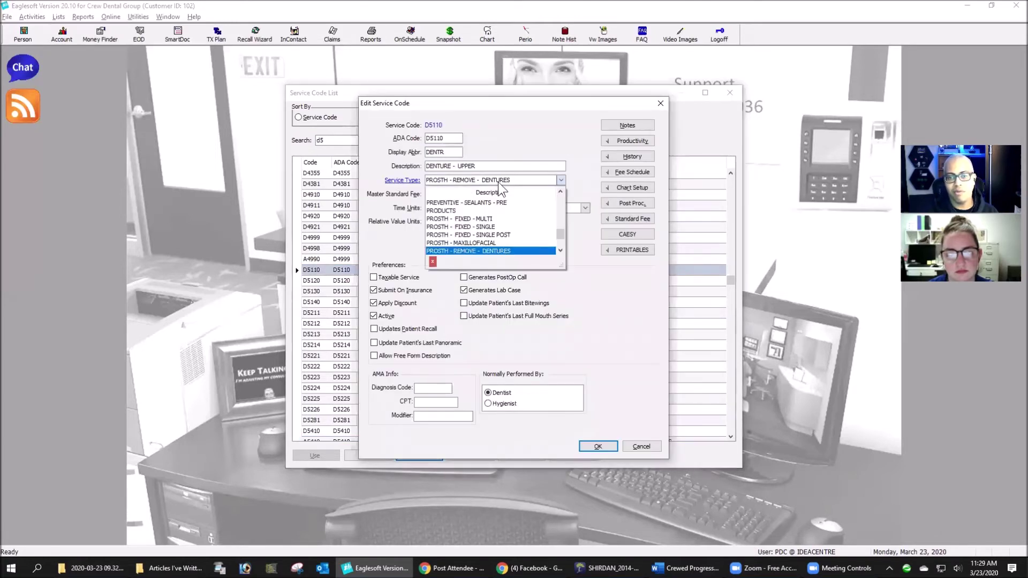
click(608, 330)
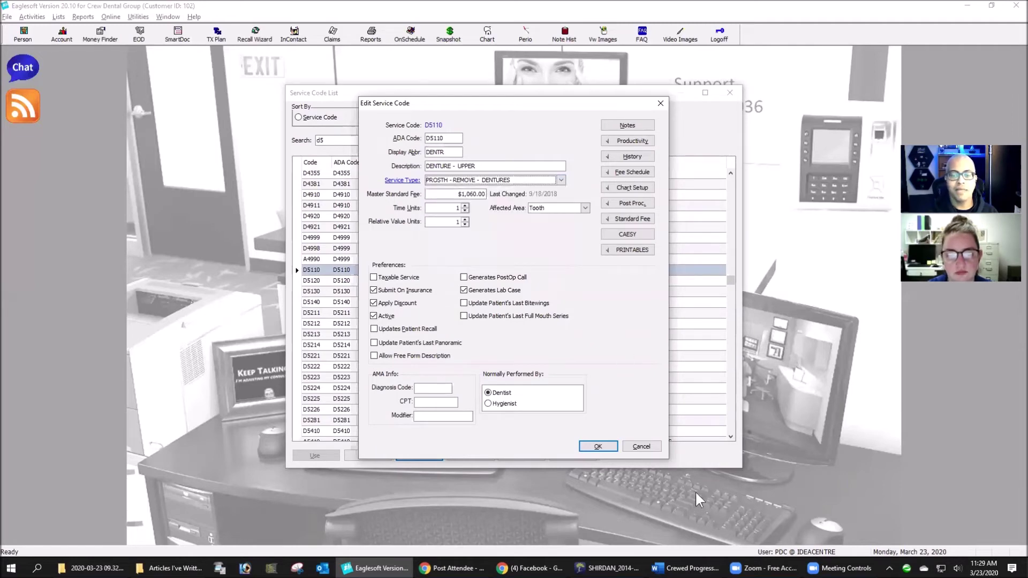
click(638, 445)
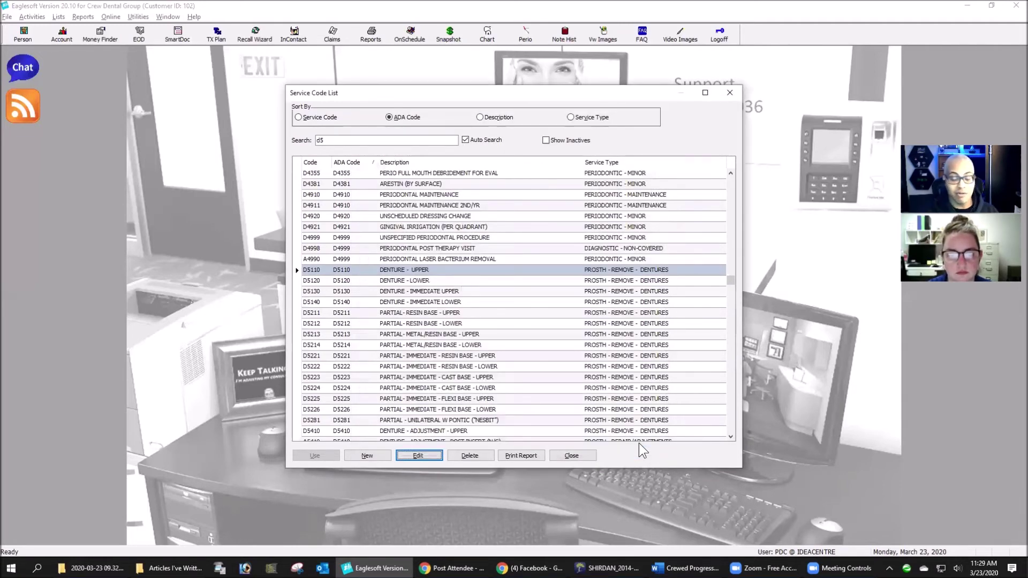
click(580, 455)
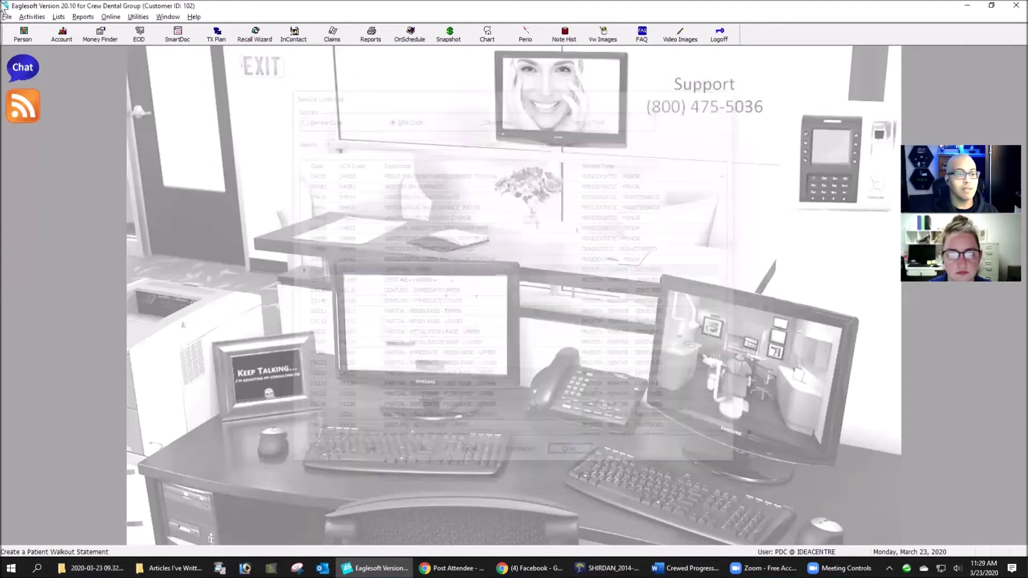
Start a new service type named Fun Stuff with a default percentage of 56, declining to initialize all employer benefits to it.
click(58, 17)
mouse_move(131, 288)
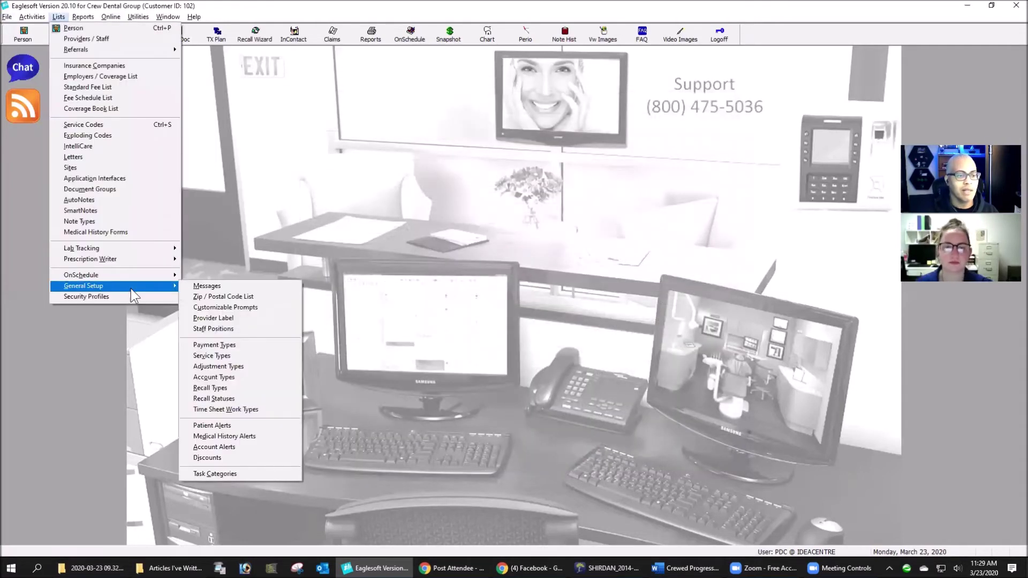
click(225, 356)
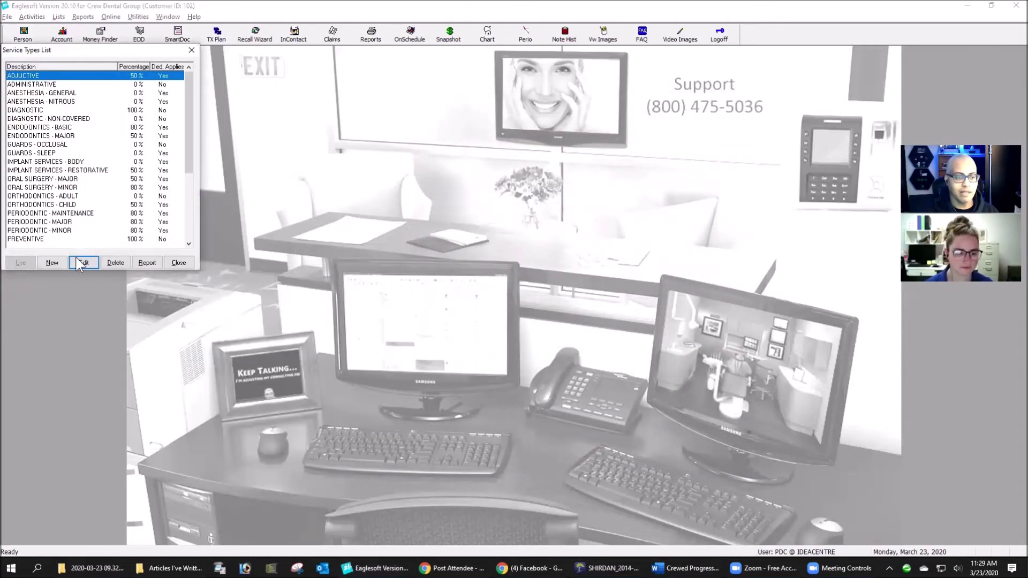
click(52, 263)
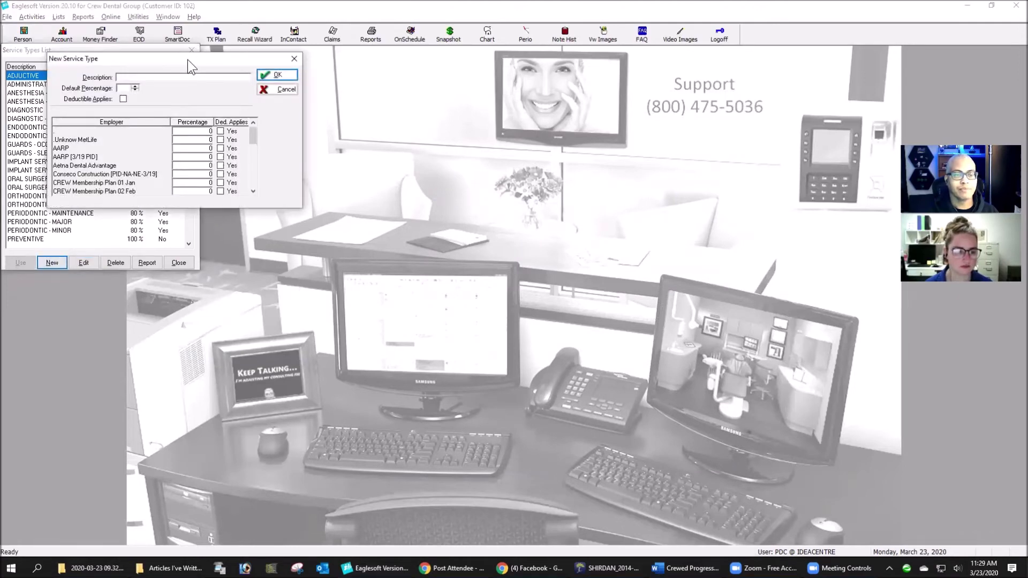
text(Fu)
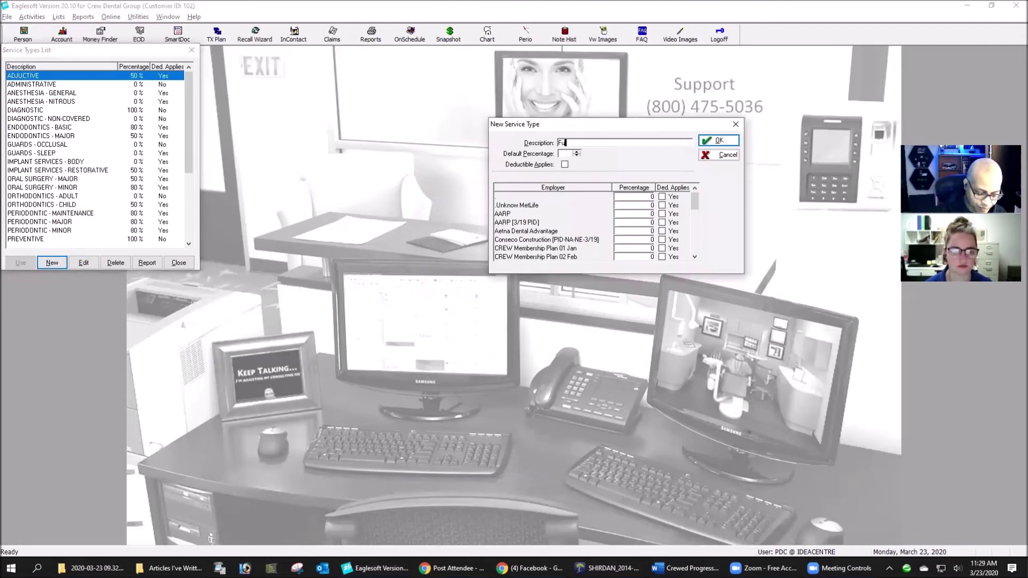
text(n Stu)
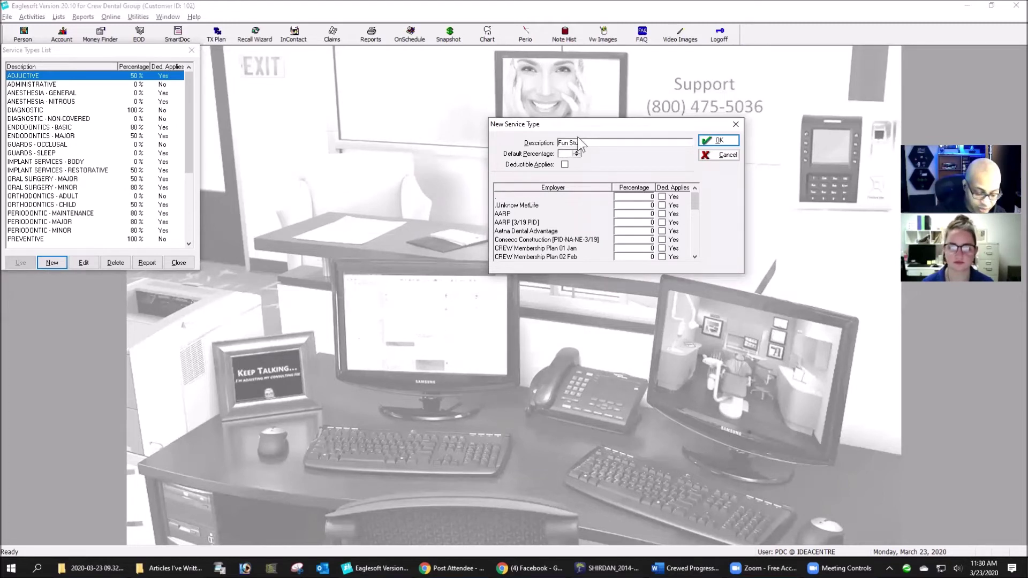
text(ff)
key(Tab)
text(10)
key(Tab)
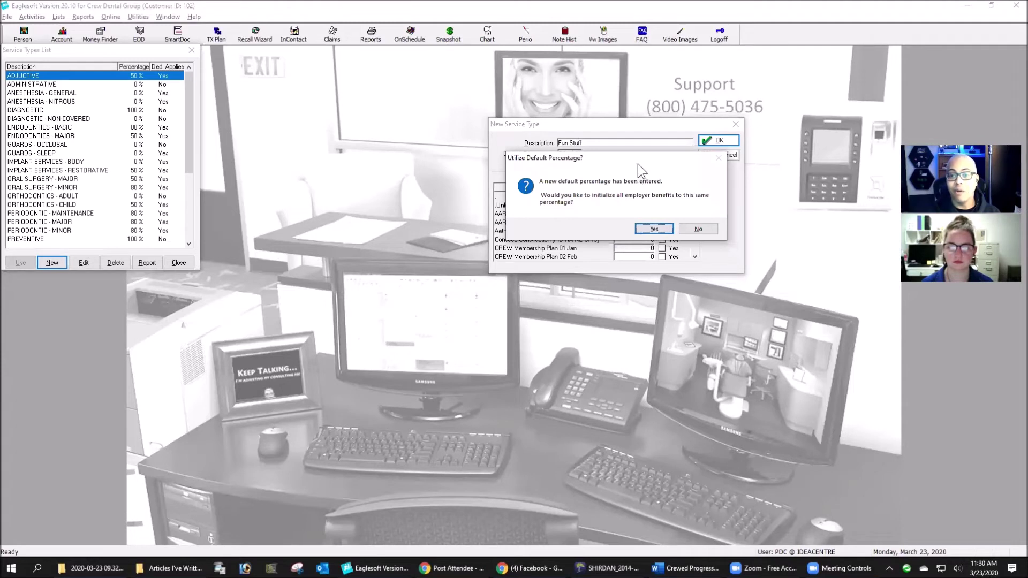
drag(638, 164, 762, 190)
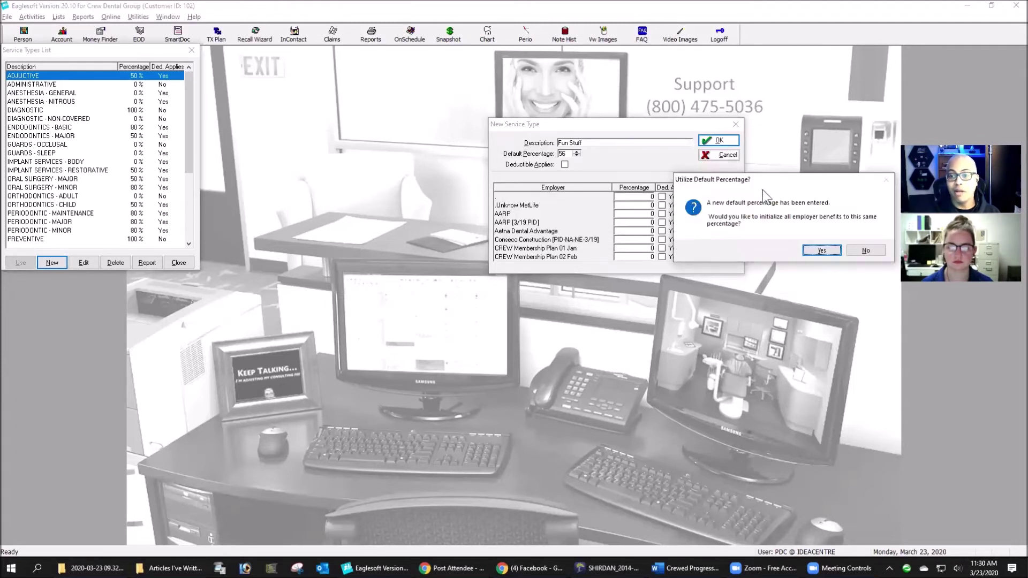
click(865, 250)
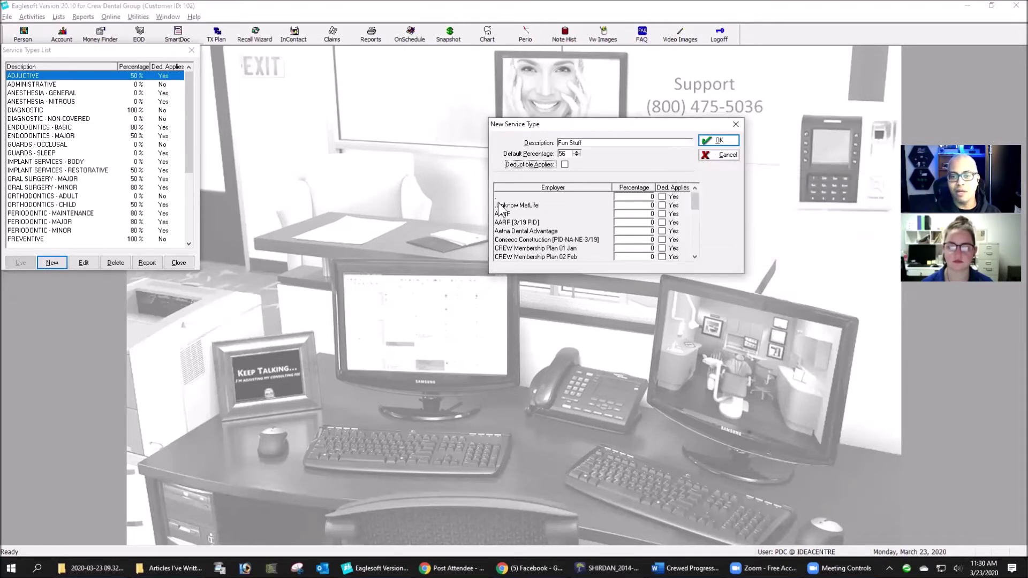
Set the AARP employer to 80 percent with the deductible applying, then discard the new service type without saving.
click(644, 213)
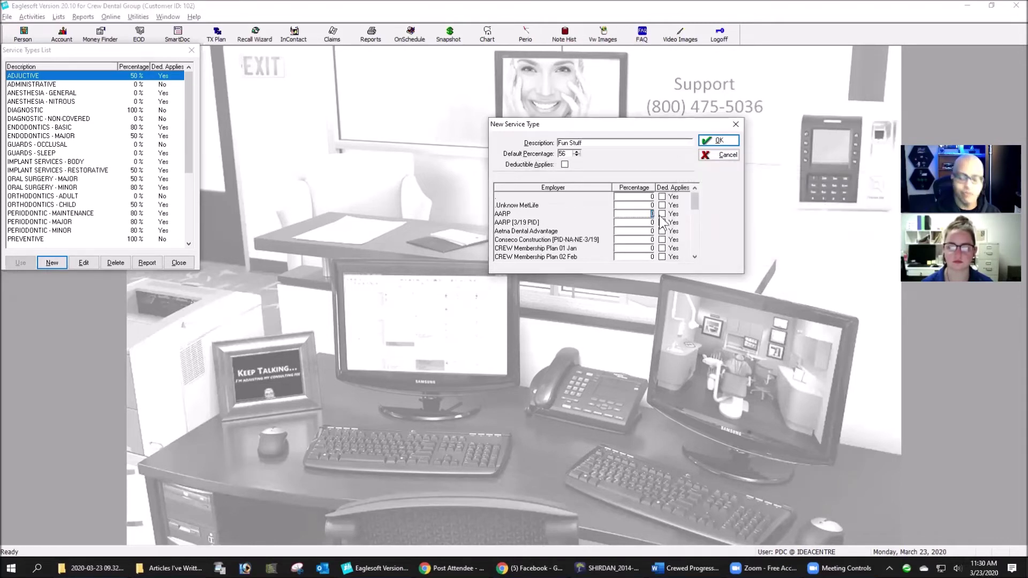
text(80)
click(661, 215)
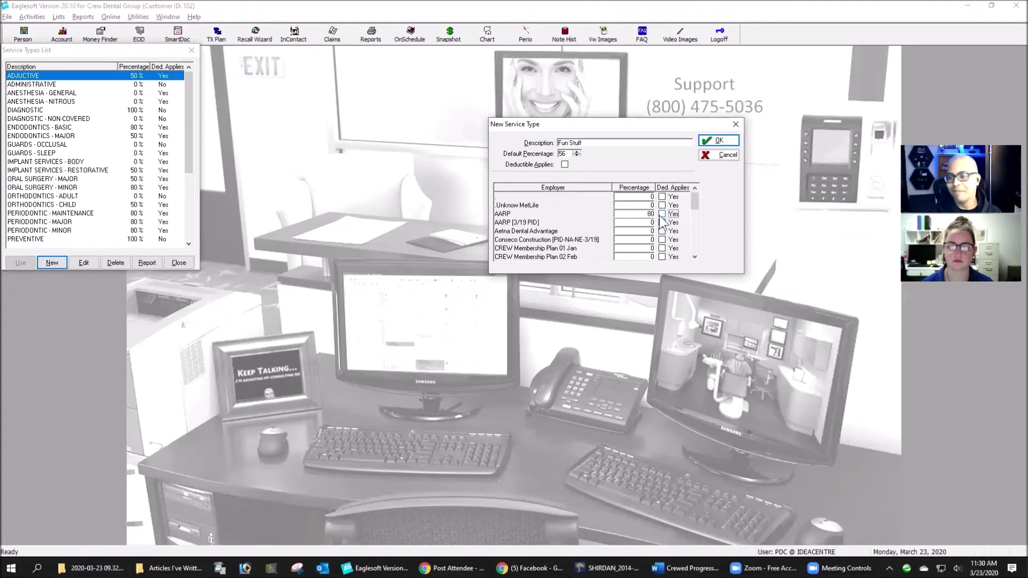
scroll(602, 225, down, 1)
scroll(625, 252, up, 3)
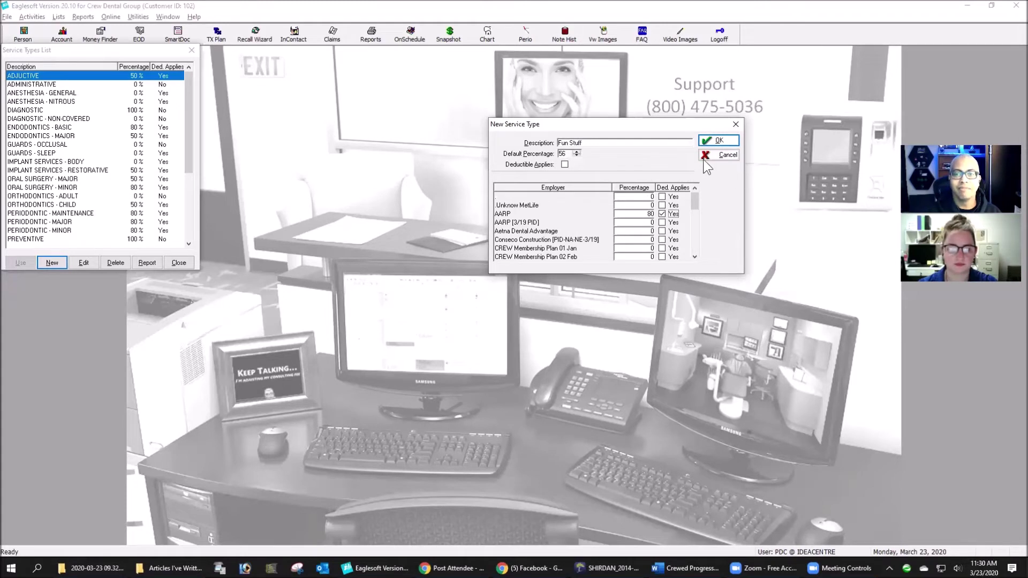
click(725, 155)
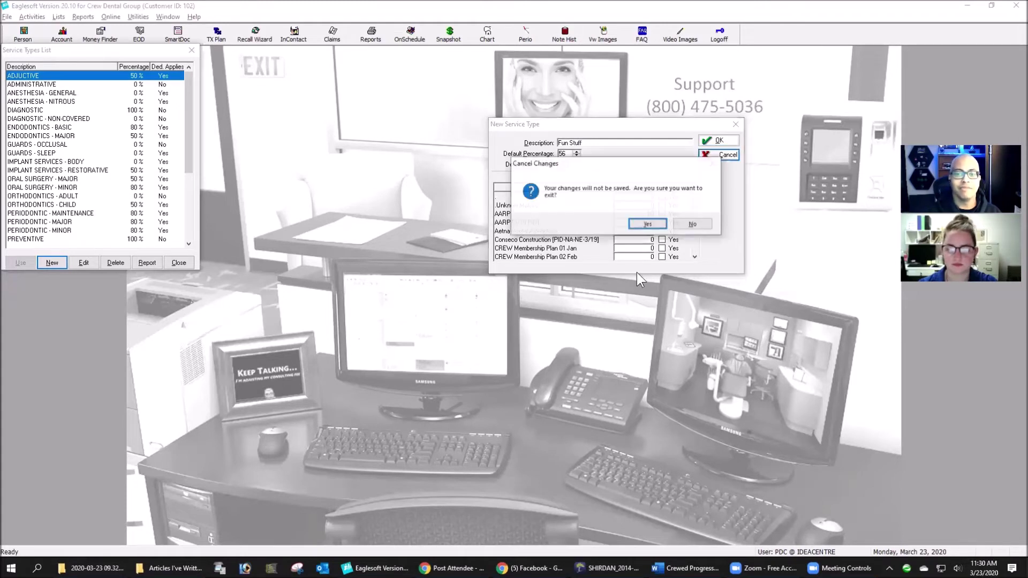
click(649, 224)
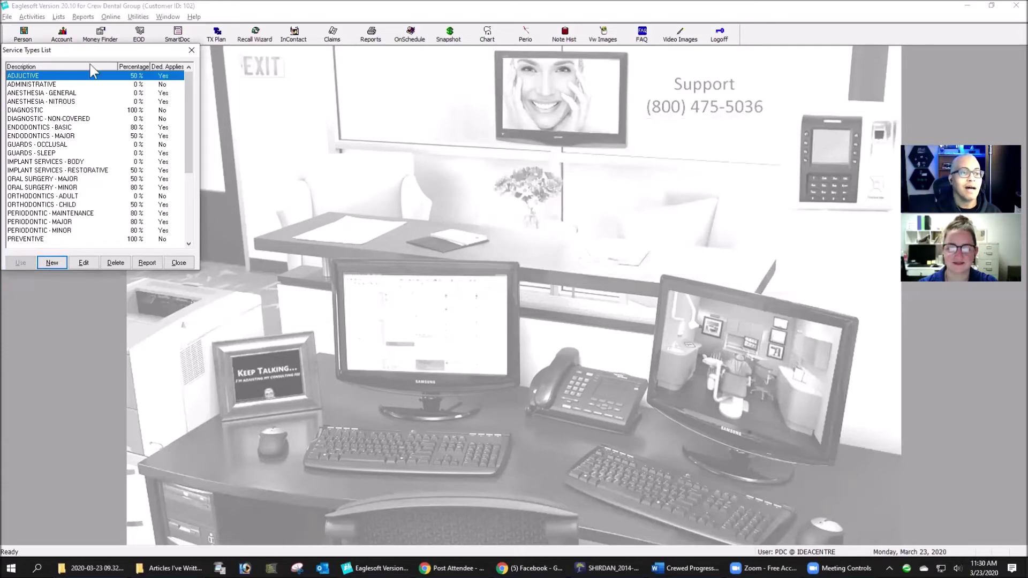
Review the service type categories with their percentages and deductible settings, including products and adjunctive services, then close the list.
drag(97, 54, 380, 100)
scroll(384, 244, down, 4)
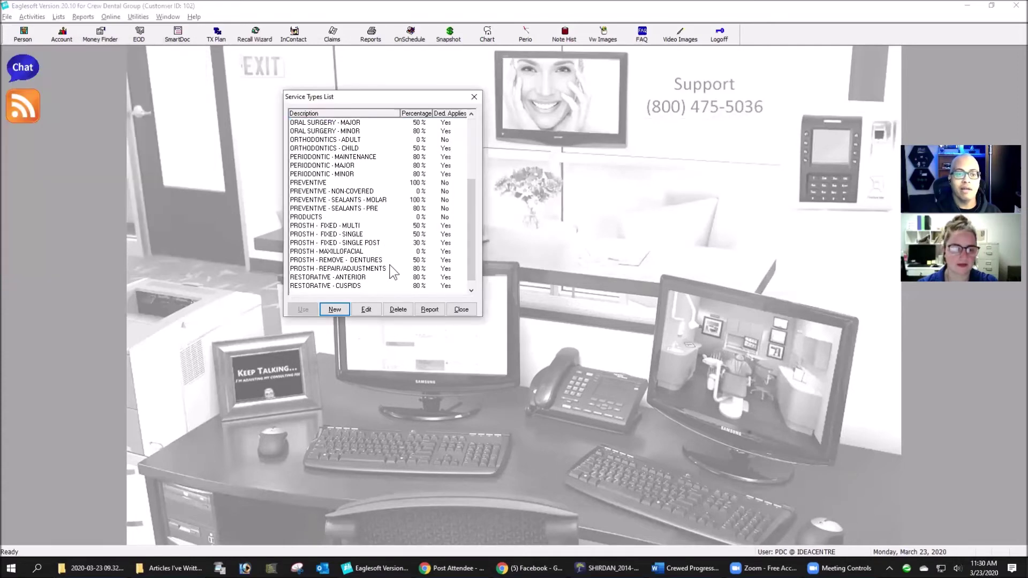
click(299, 217)
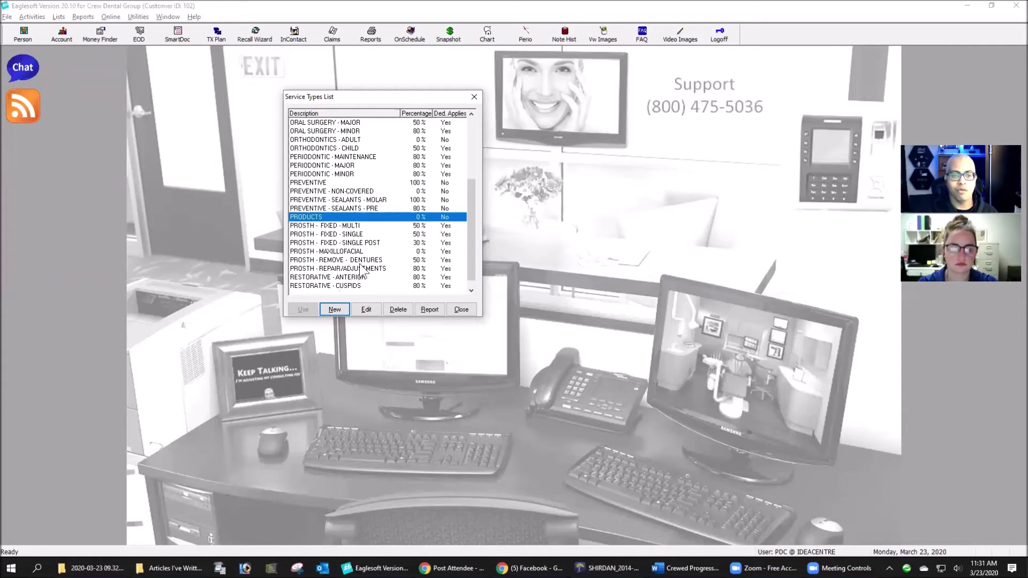
scroll(374, 245, up, 4)
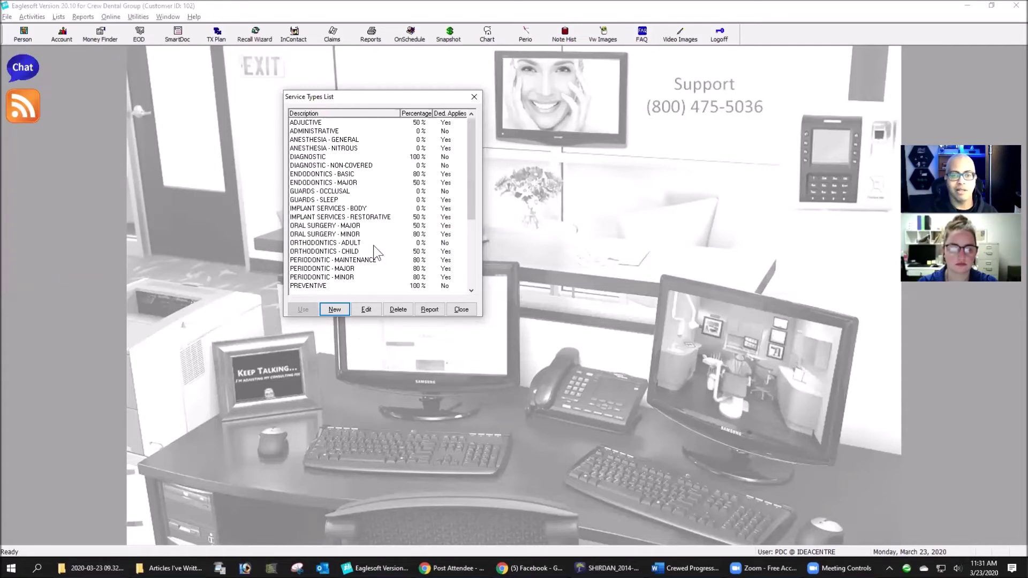
click(314, 123)
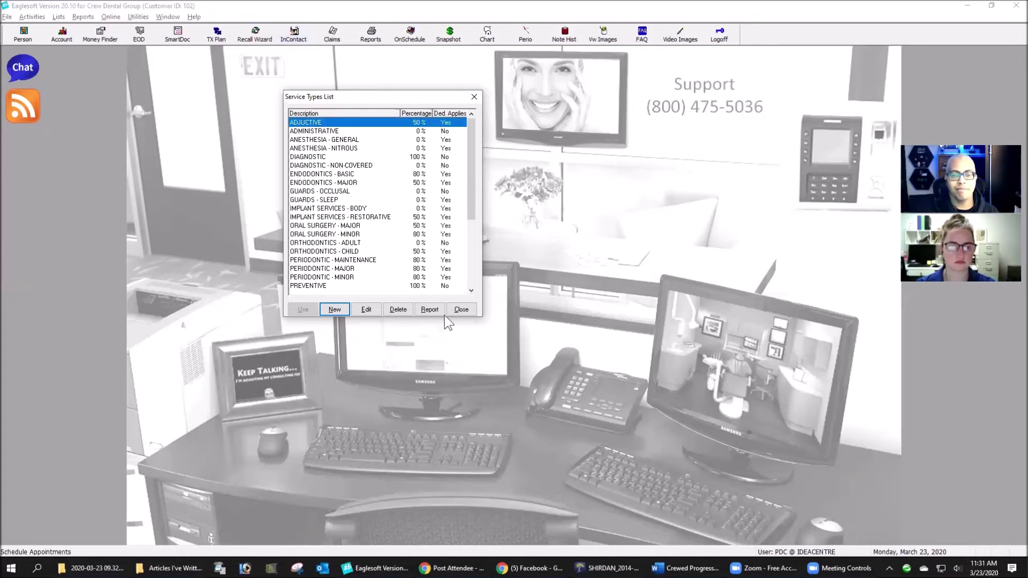
click(461, 310)
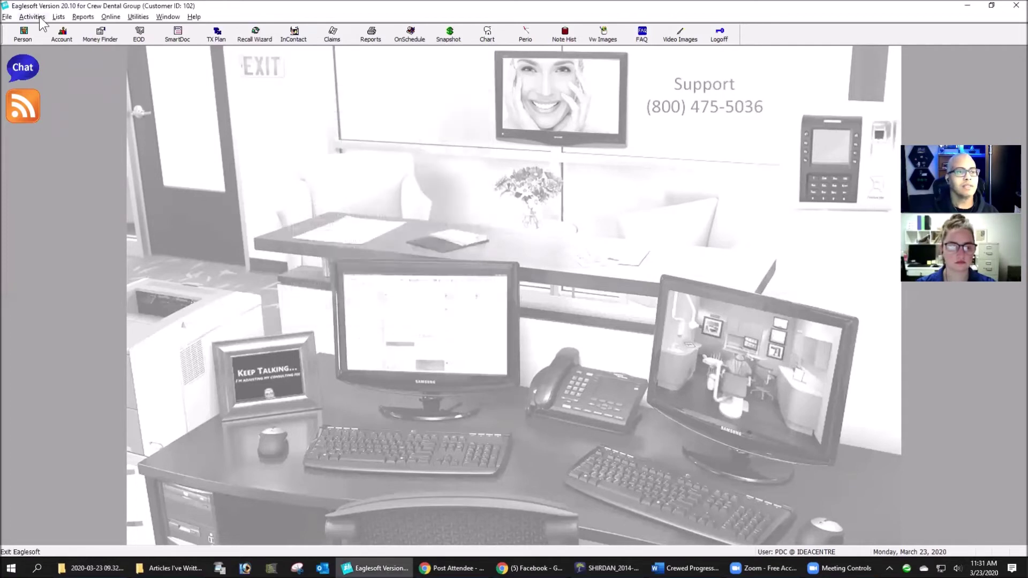
Search the service codes for d5 and examine the service types of the denture, partial and maxillofacial codes.
click(61, 16)
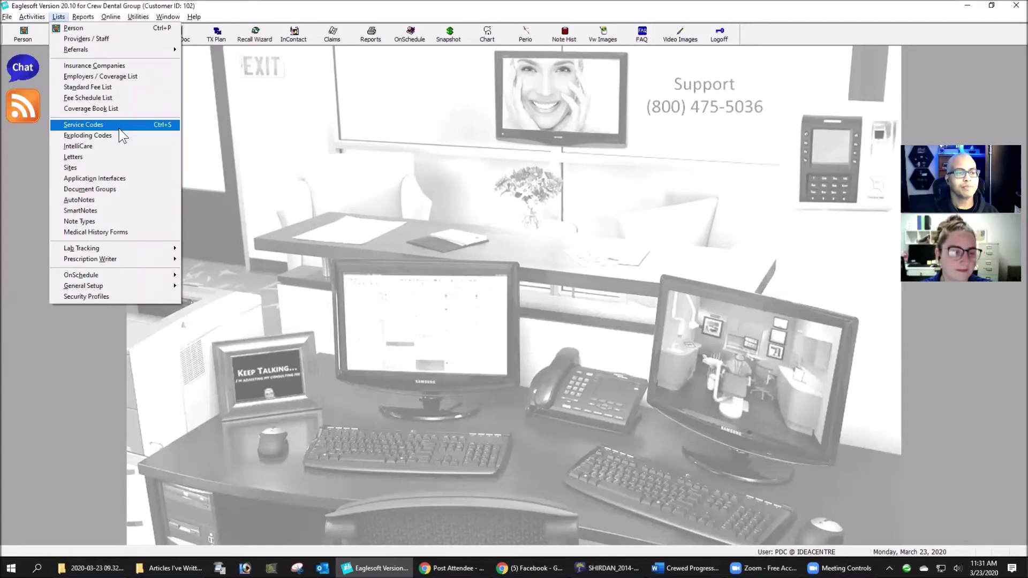
click(83, 125)
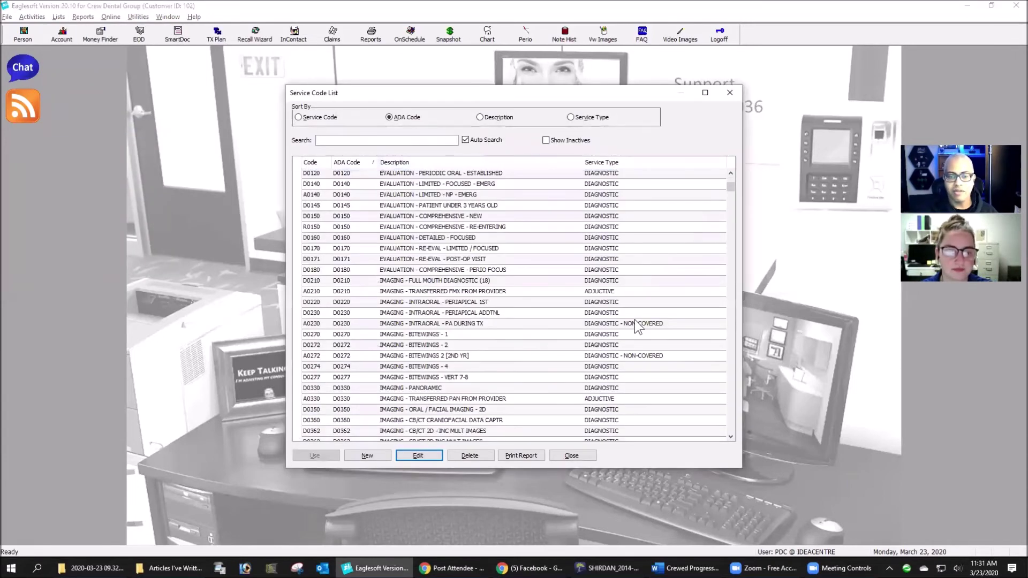
scroll(635, 321, down, 4)
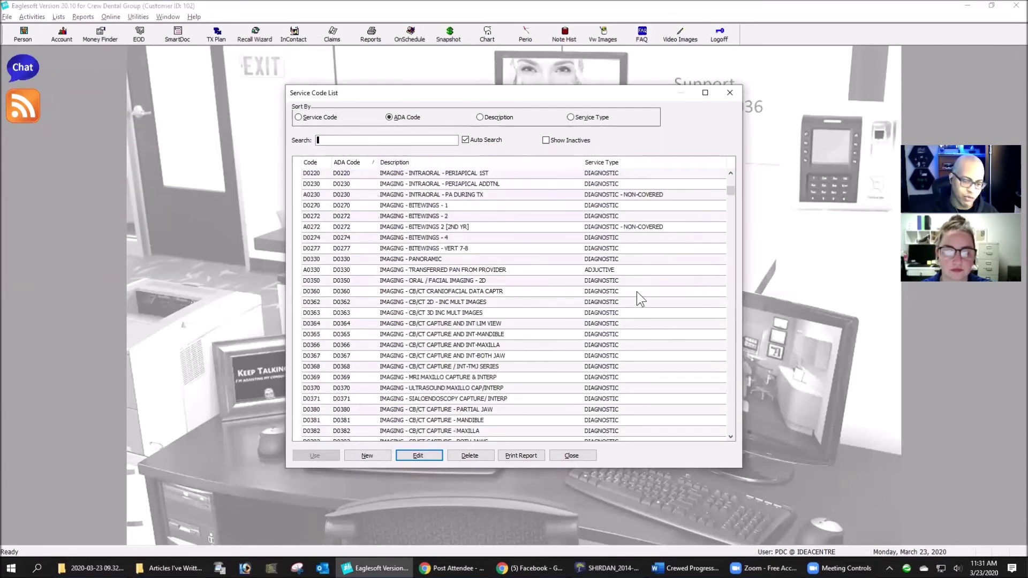
scroll(638, 292, down, 2)
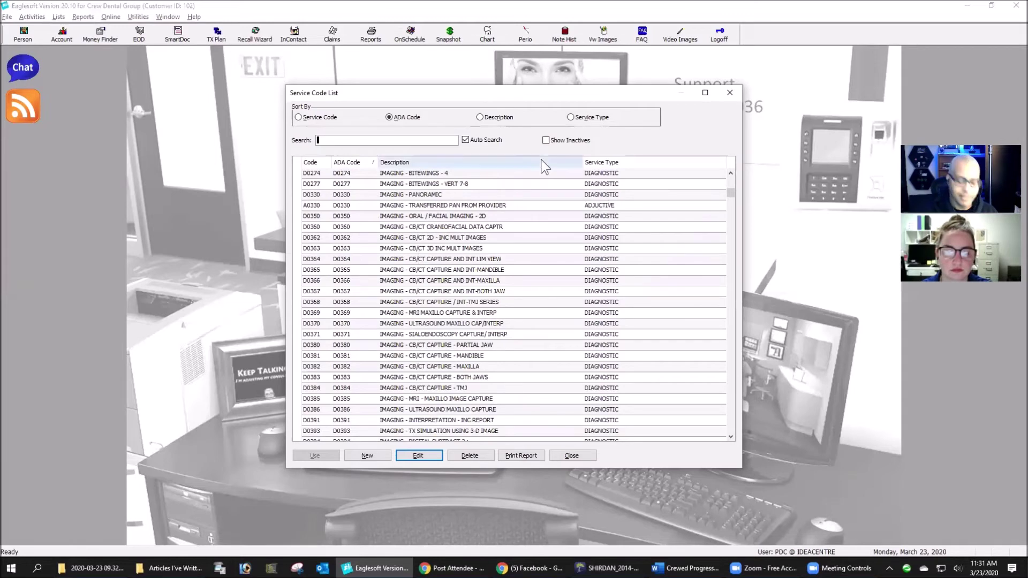
text(d)
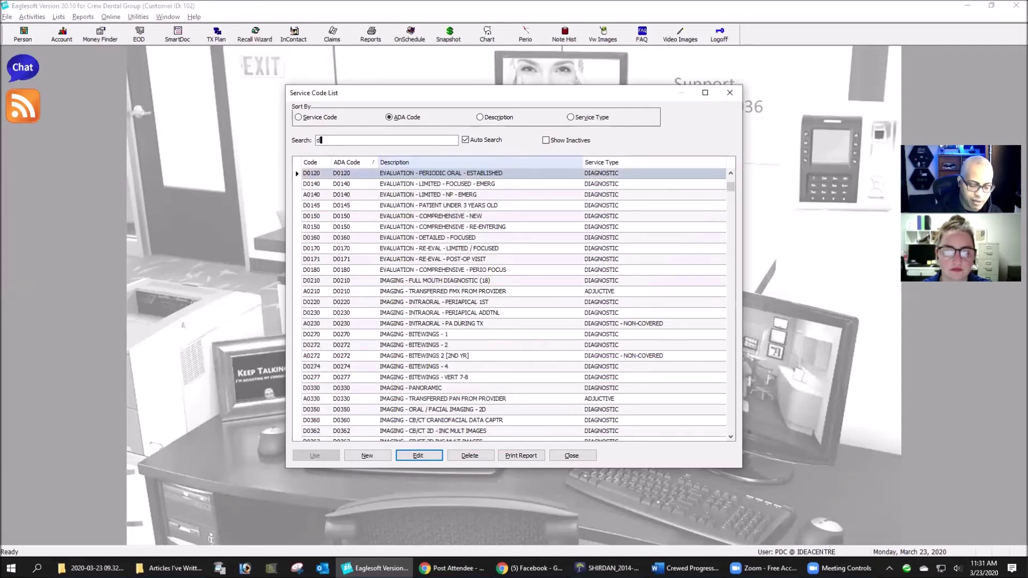
text(5)
scroll(559, 365, down, 3)
scroll(560, 366, down, 3)
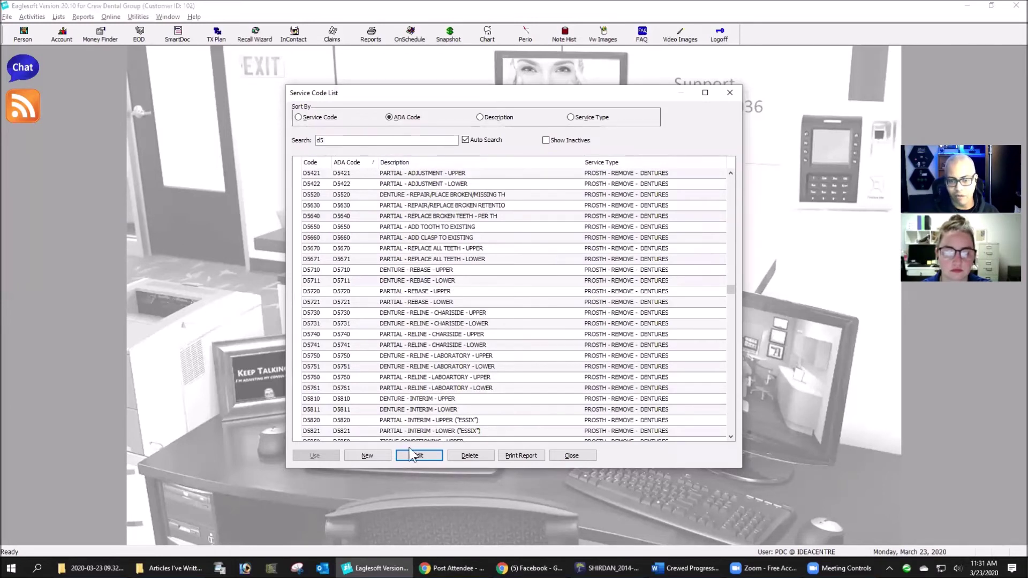
scroll(491, 353, down, 6)
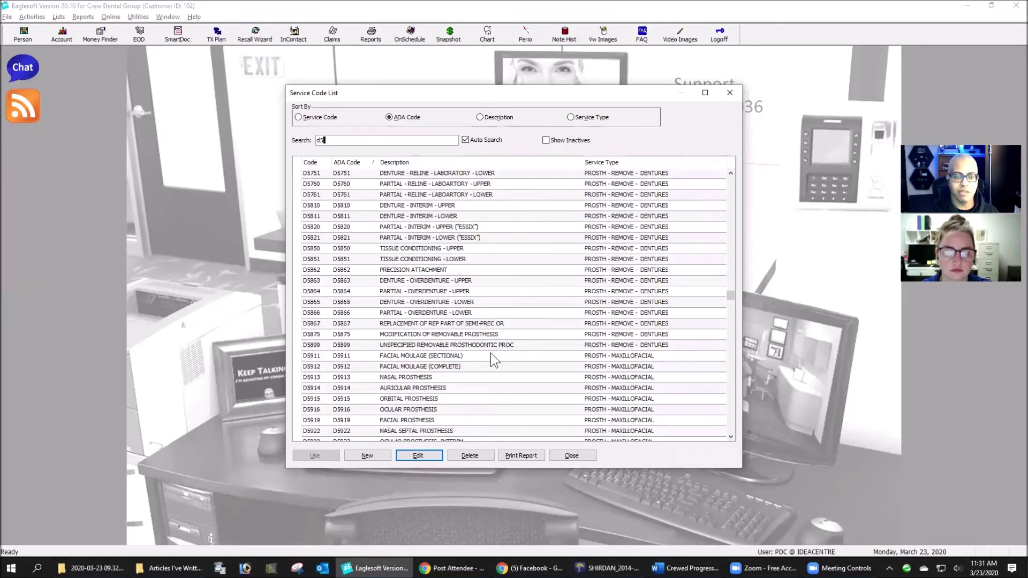
scroll(490, 353, down, 1)
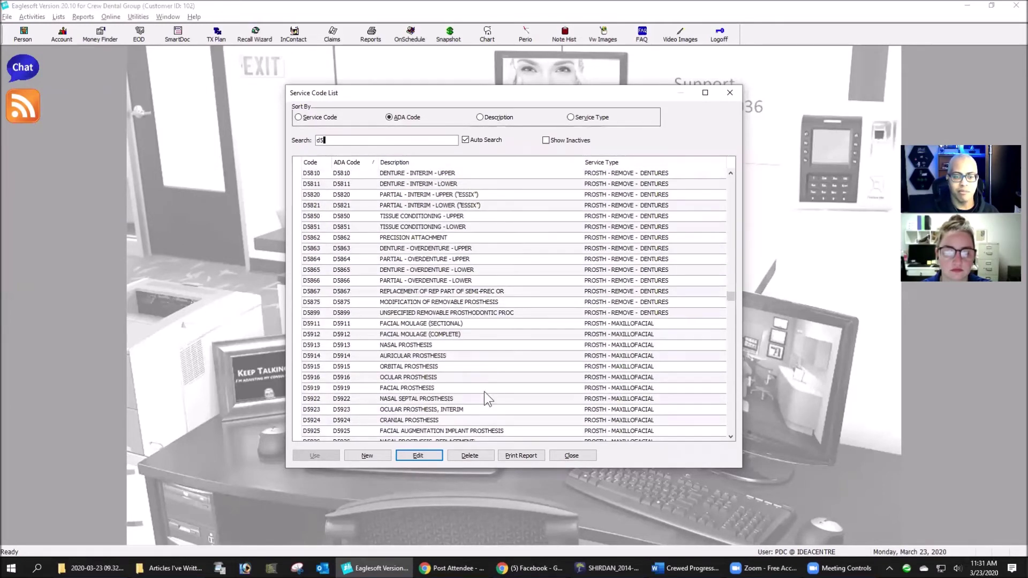
Try marking the ocular prosthesis code D5916 as not active, then cancel the edit without saving.
click(407, 378)
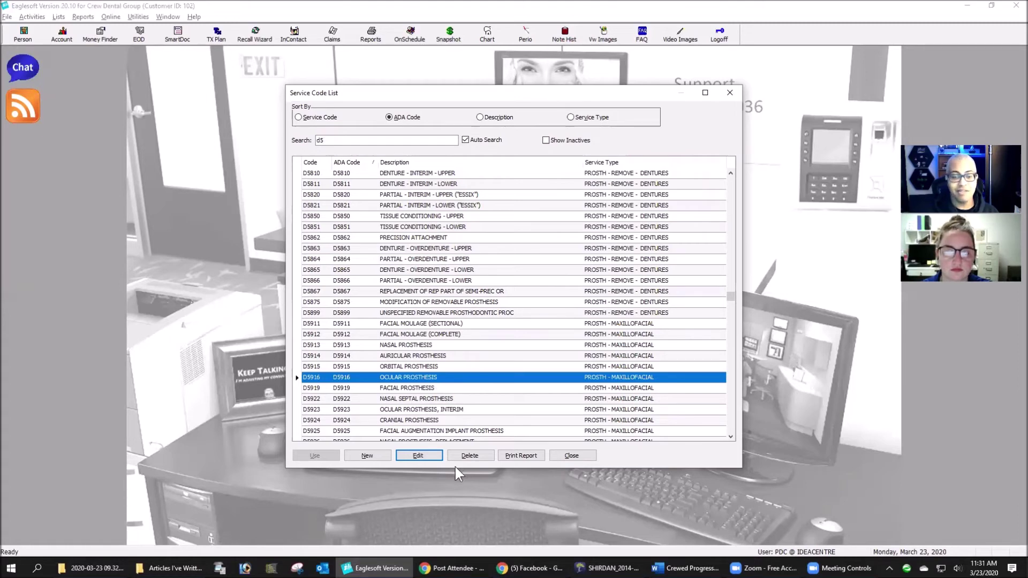
click(427, 455)
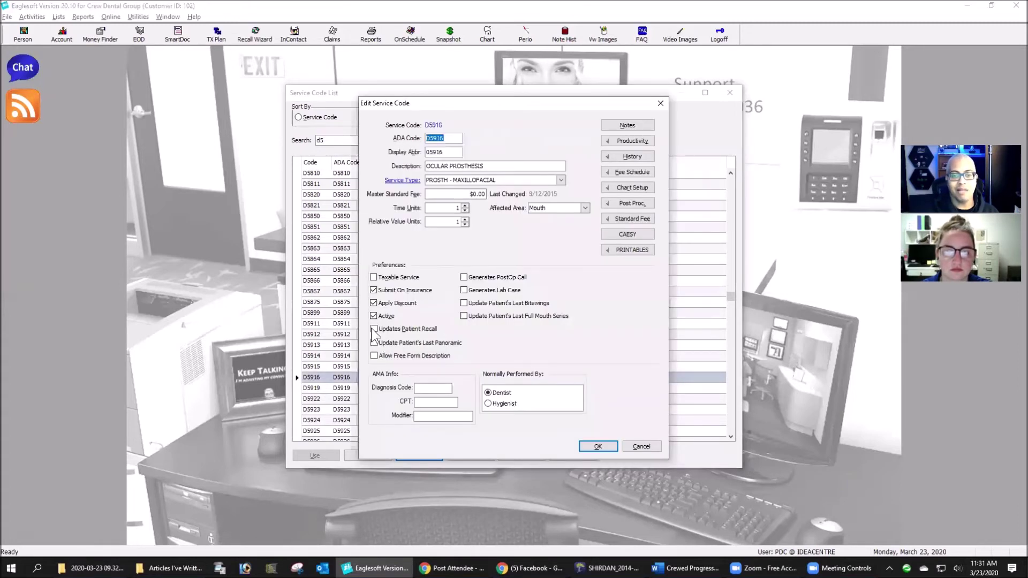
click(374, 316)
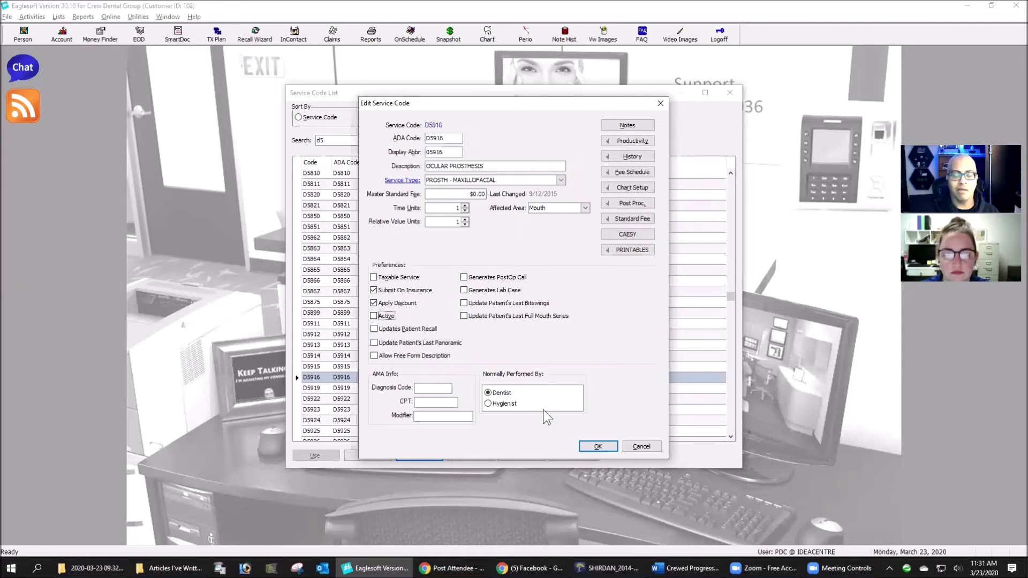
click(649, 449)
click(618, 244)
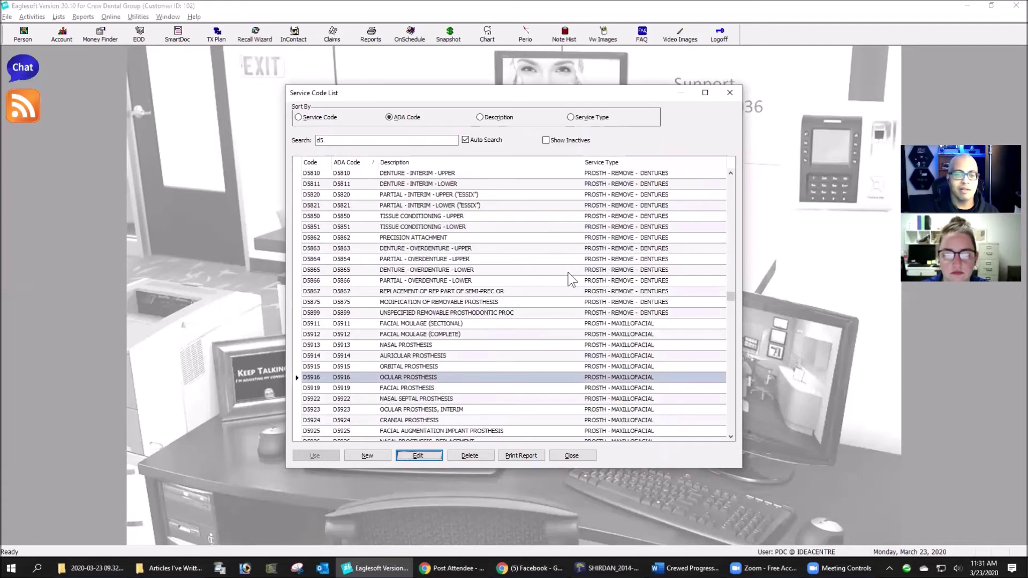
Select the lower partial overdenture code D5866, then close the service code list.
click(499, 282)
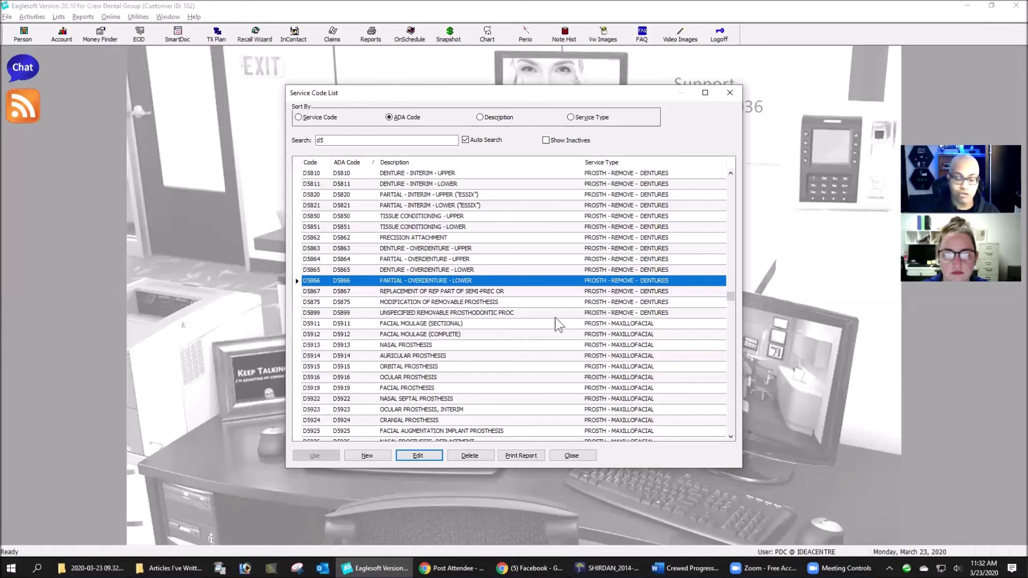
click(571, 456)
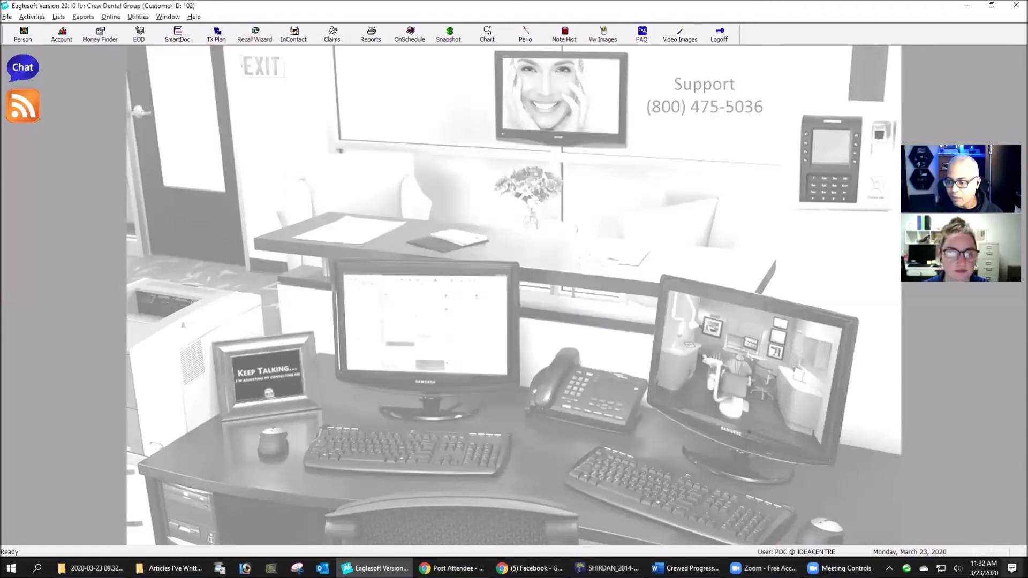
mouse_move(984, 568)
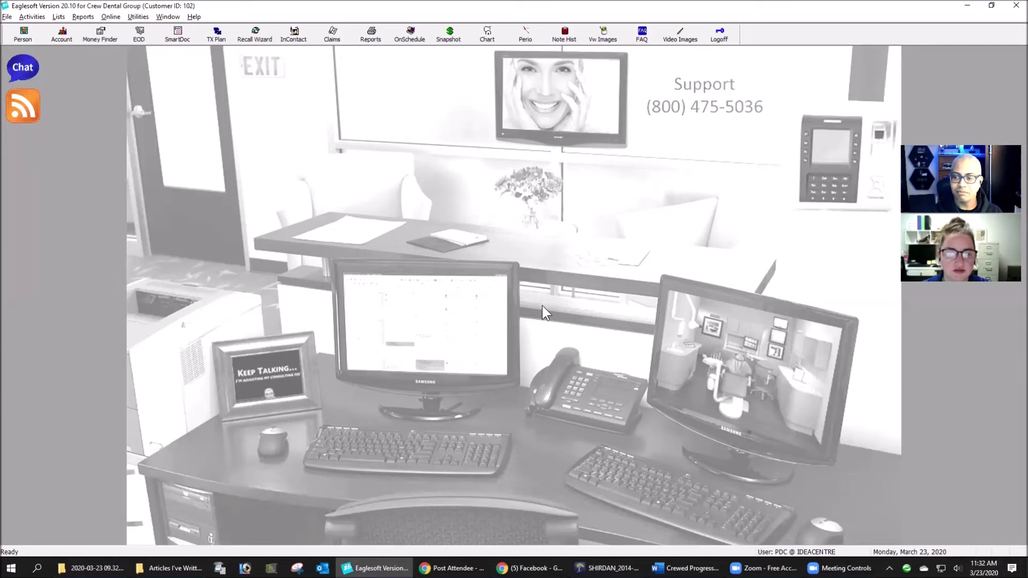
Start a new fee schedule from the fee schedule list, created by individually setting up service codes.
click(58, 17)
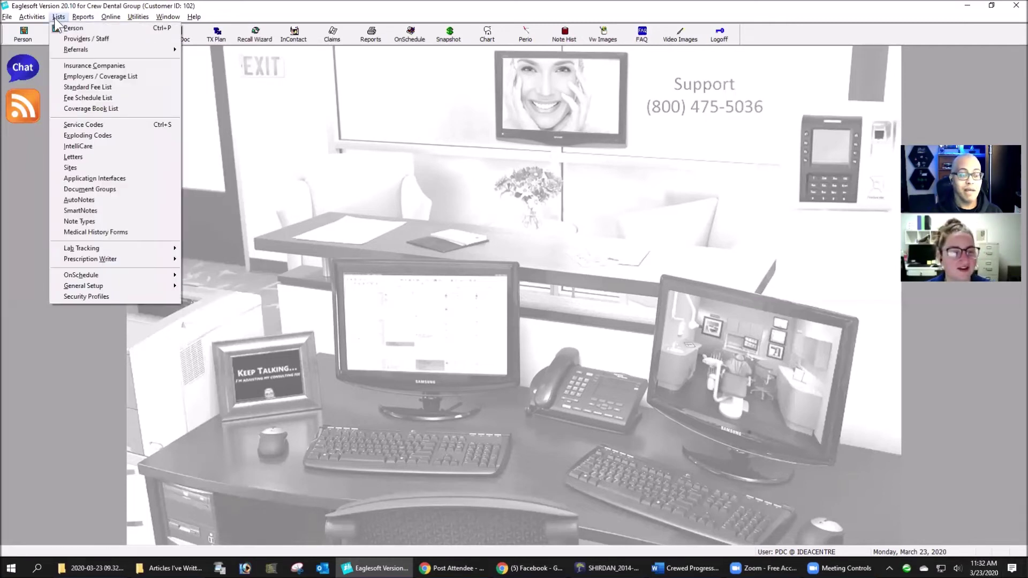
click(86, 100)
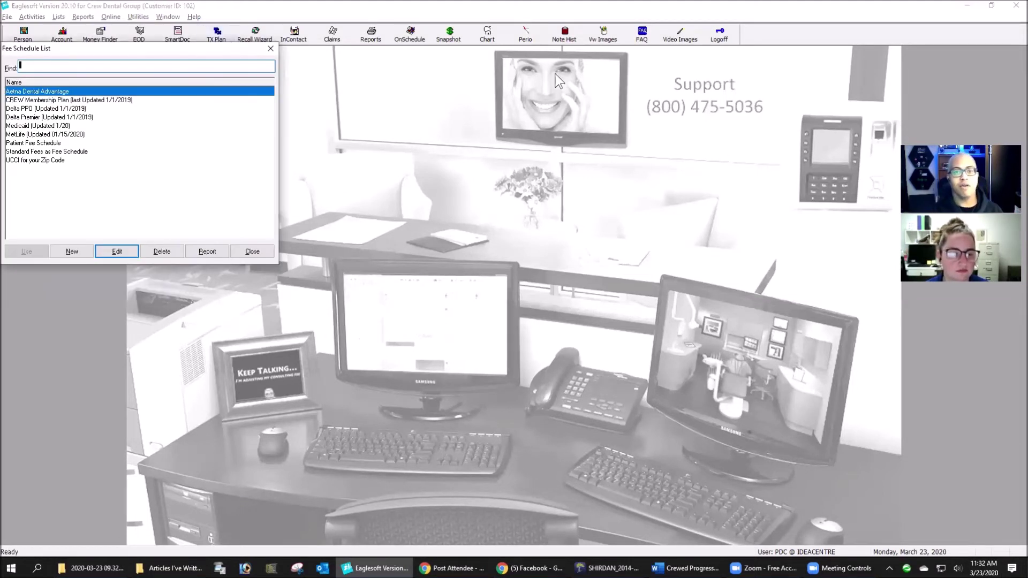
drag(204, 47, 555, 75)
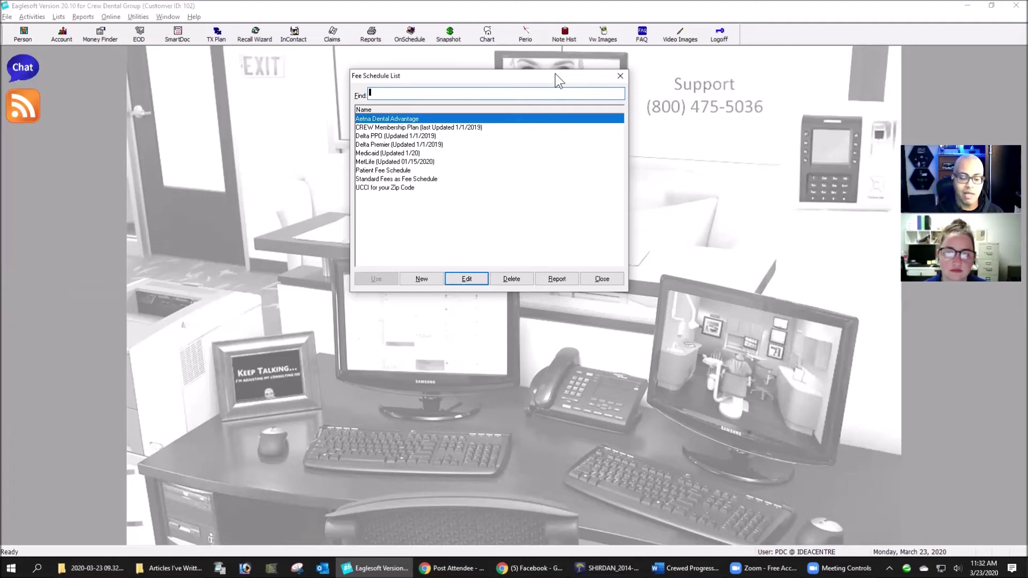
click(422, 279)
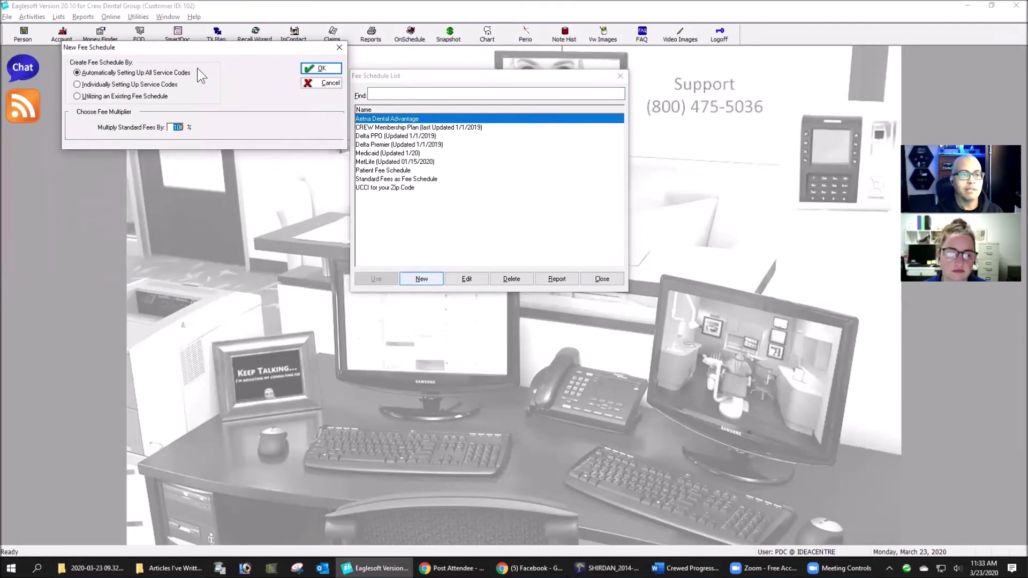
drag(193, 46, 451, 281)
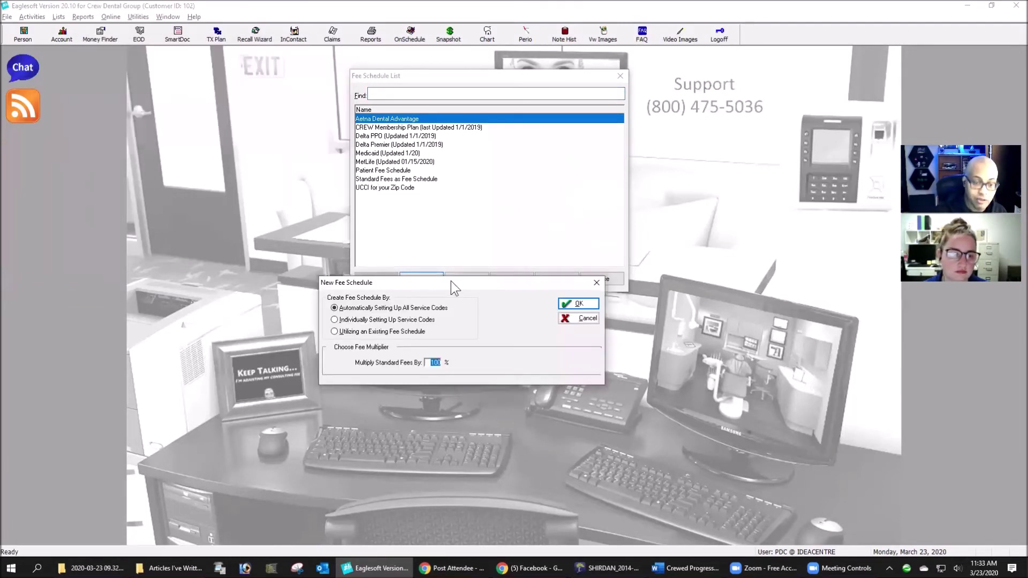
click(366, 321)
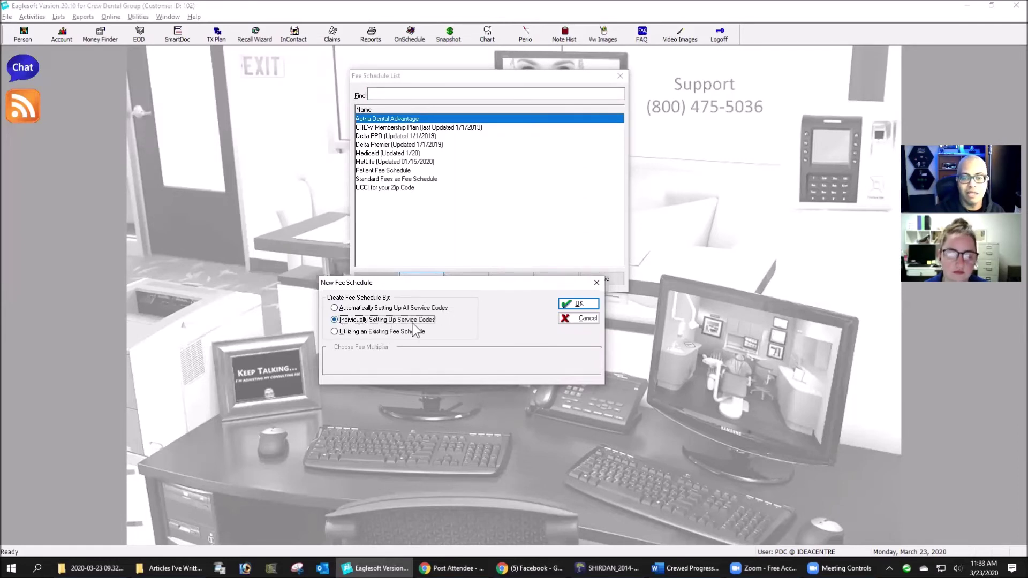
click(578, 304)
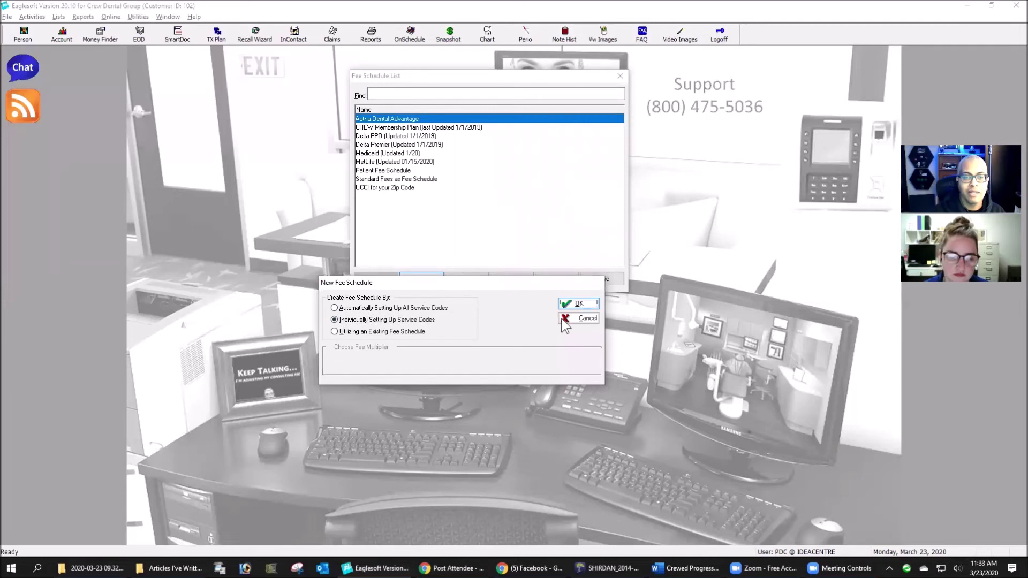
Name the new fee schedule "Guardian (Effective 1/2019)".
text(Gu)
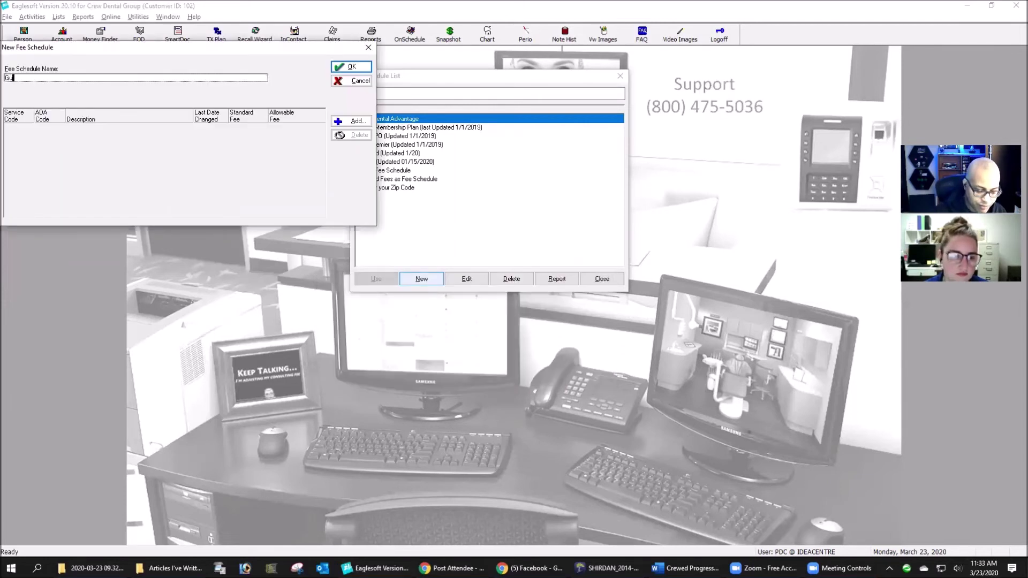
text(irdian (3/20))
key(BackSpace)
key(BackSpace)
key(BackSpace)
key(BackSpace)
key(BackSpace)
key(BackSpace)
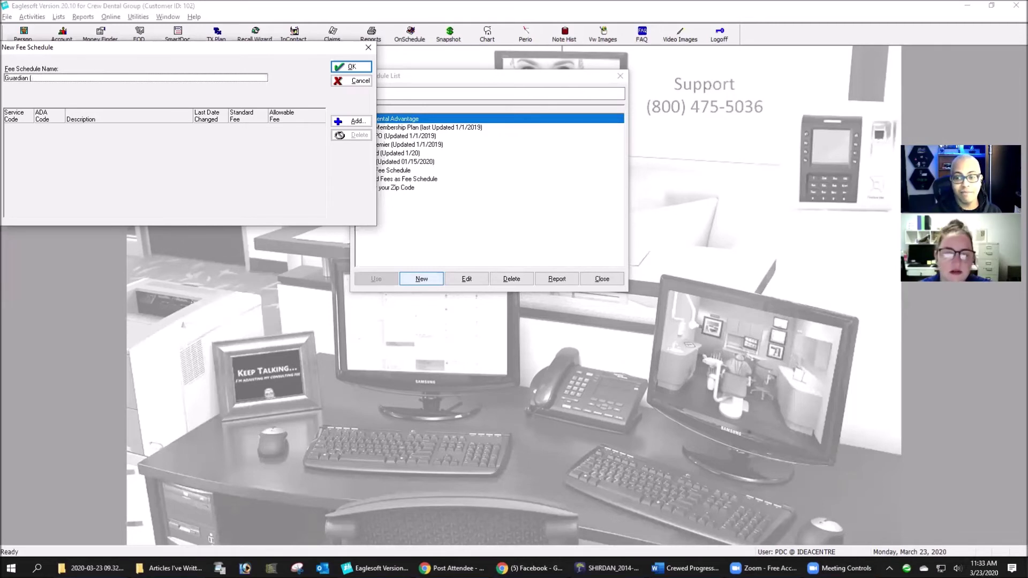
text(Fee)
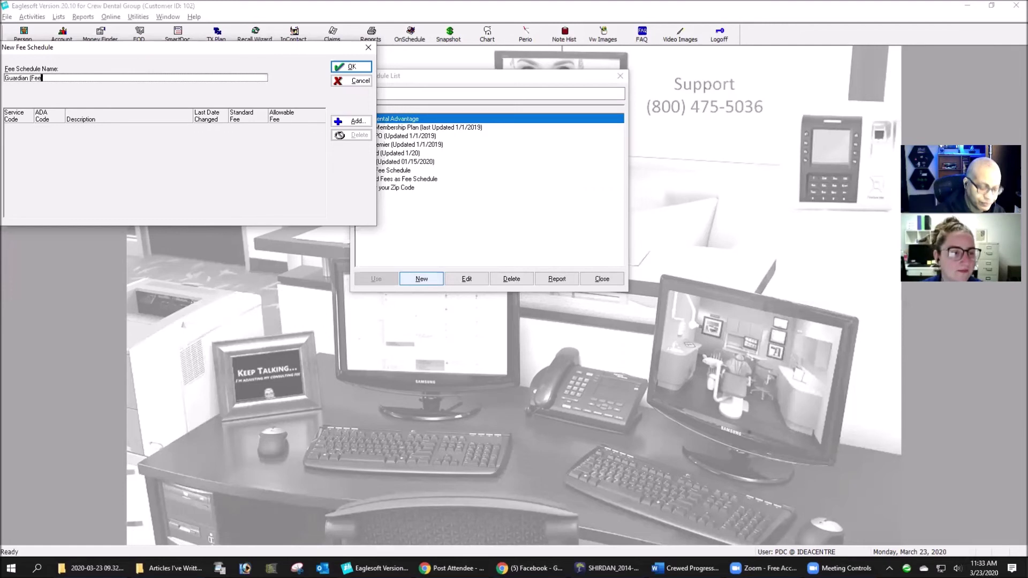
key(BackSpace)
key(BackSpace)
key(BackSpace)
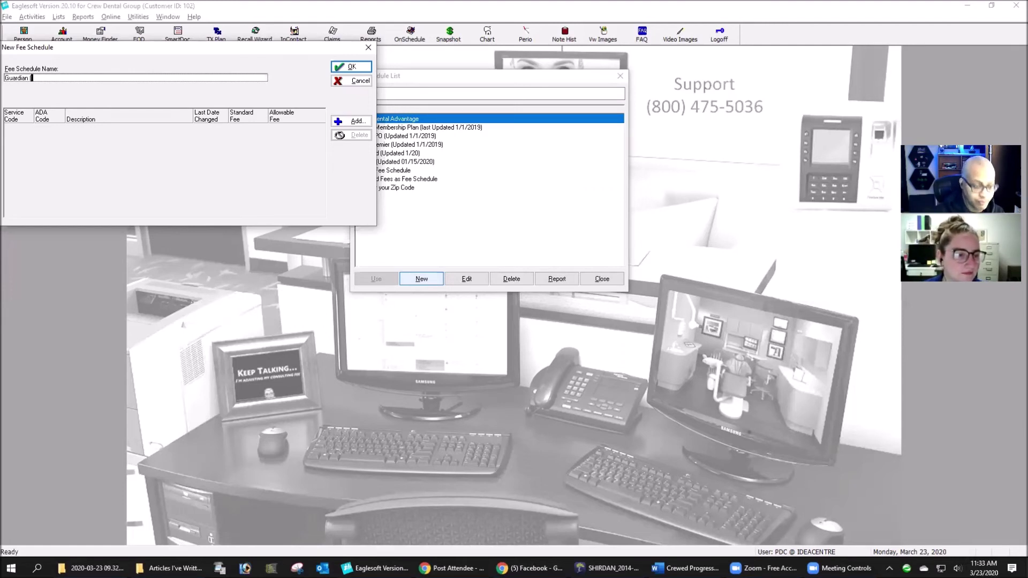
text(Effect)
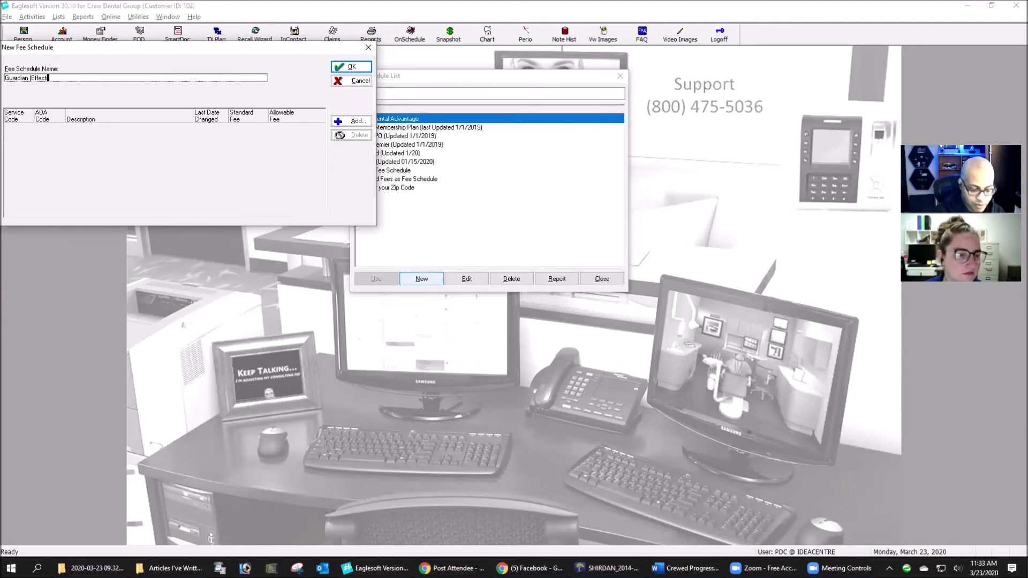
text(ive 1/)
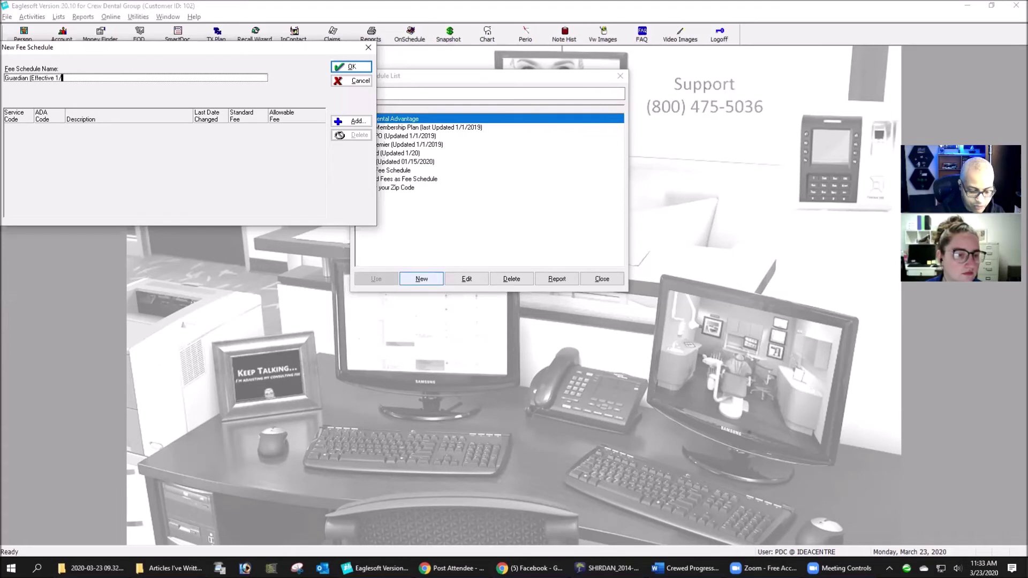
text(2019))
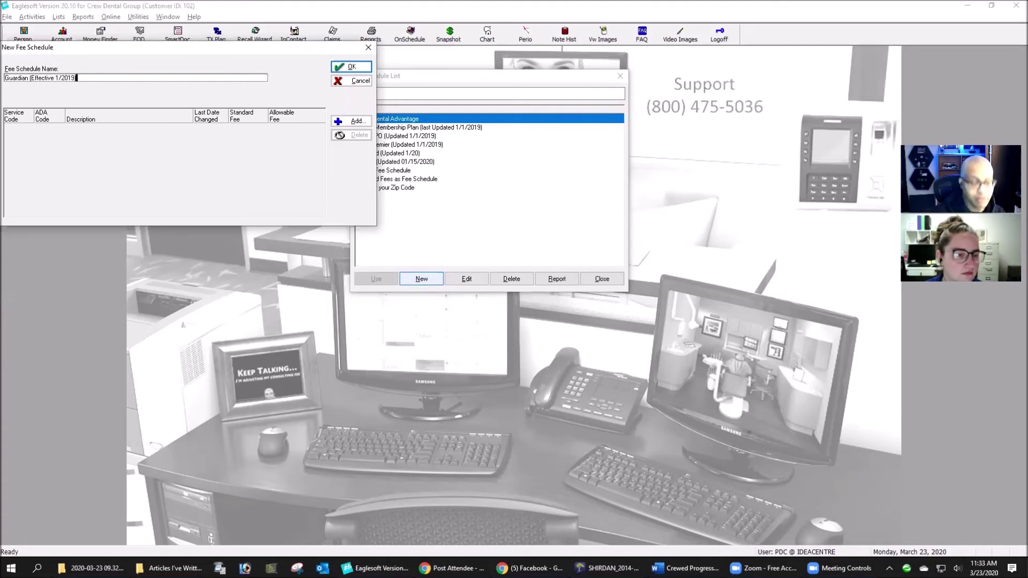
Add service code D0120 with an allowable fee of 27.00, save the Guardian fee schedule and close the list.
click(353, 129)
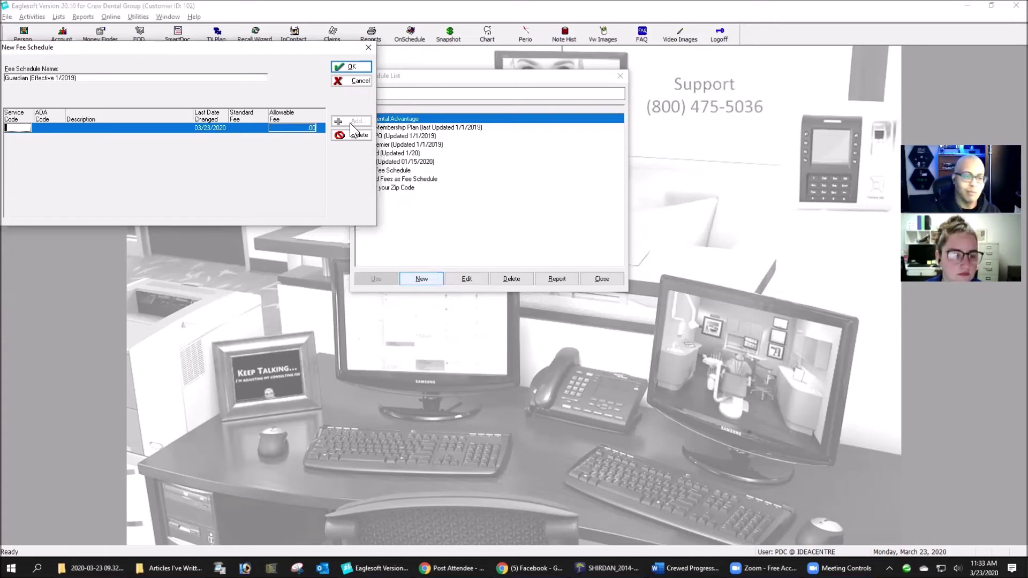
text(d0120)
key(Tab)
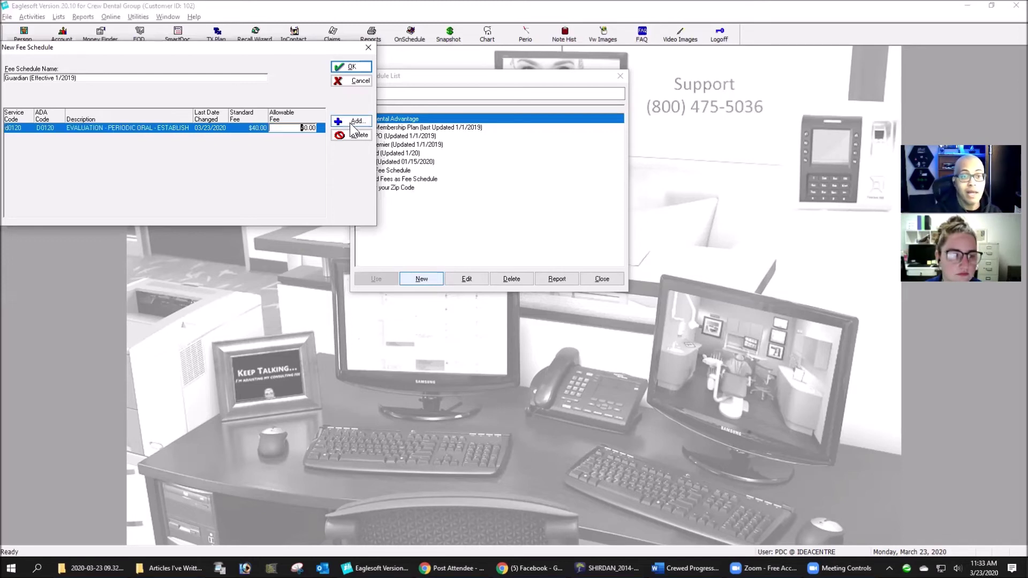
double_click(308, 128)
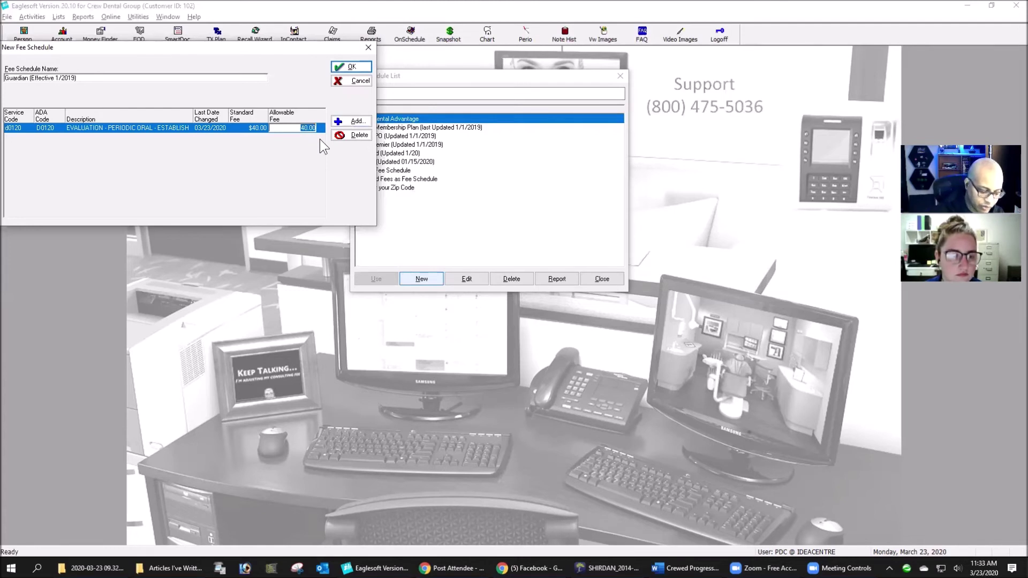
text(27)
key(Tab)
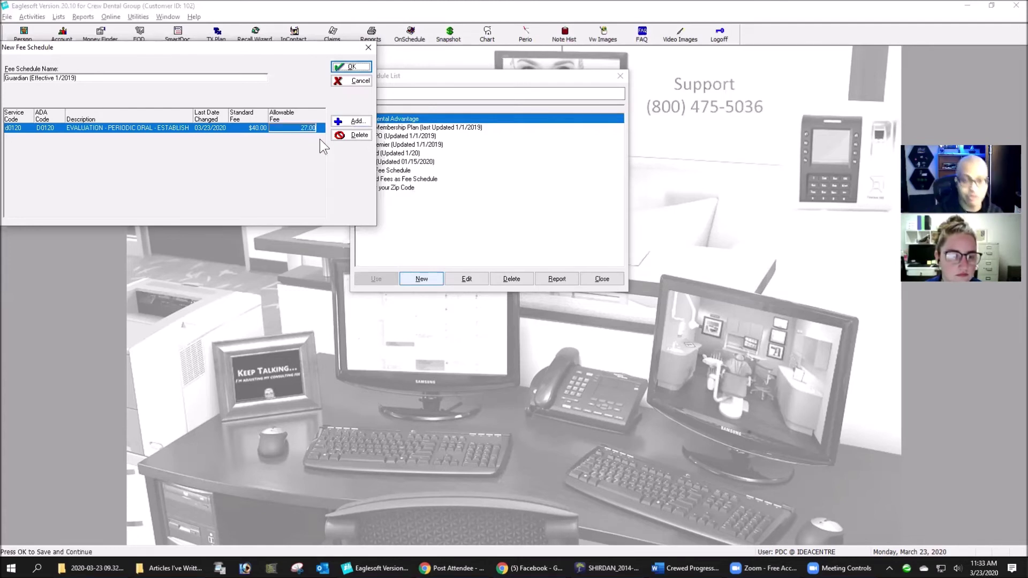
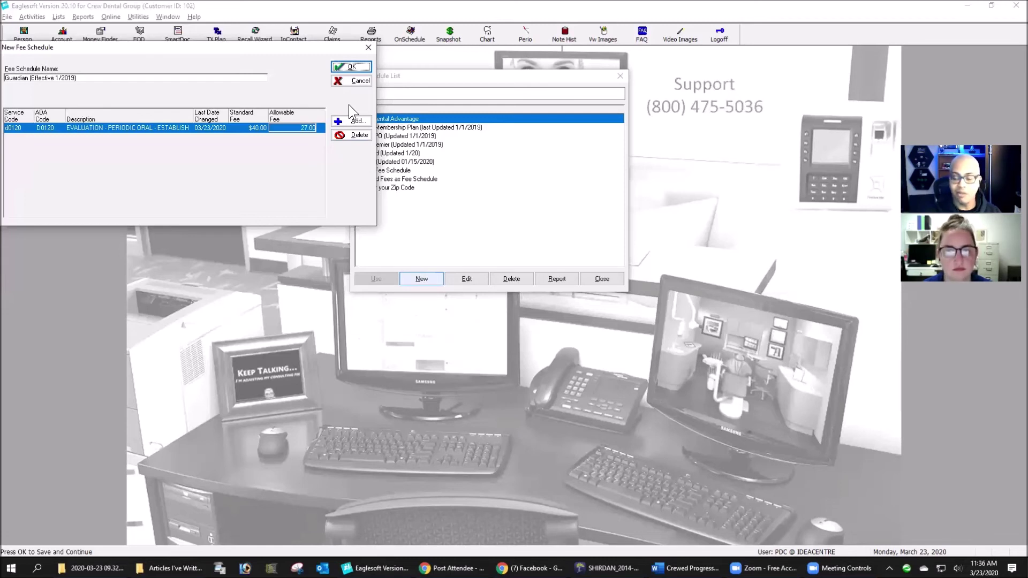
click(351, 68)
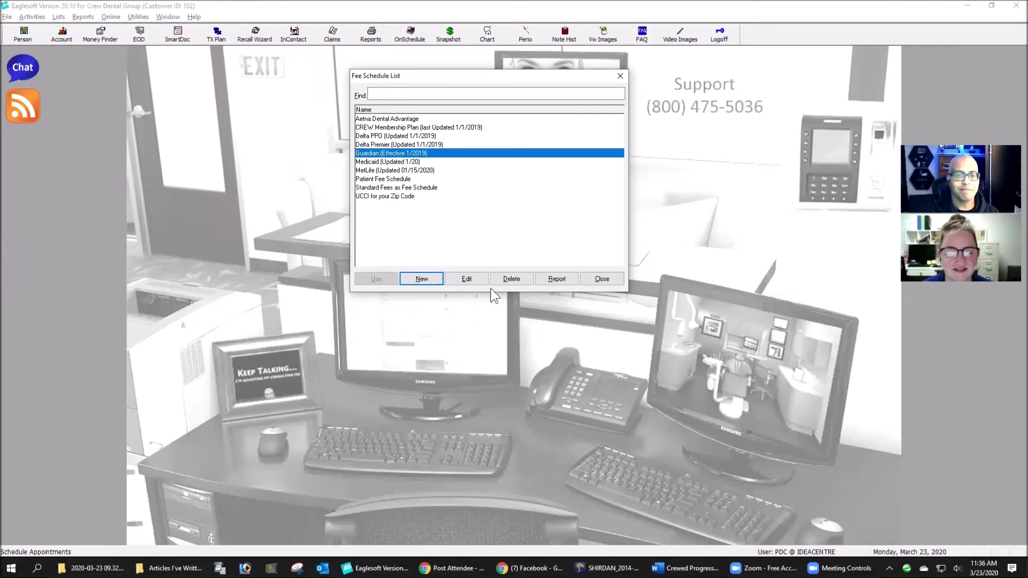
click(608, 278)
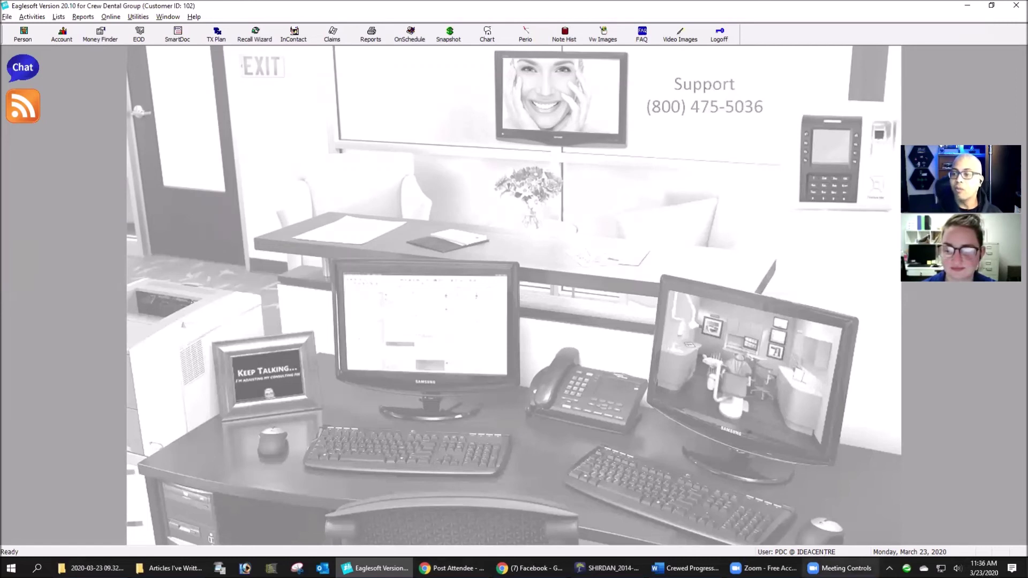
mouse_move(836, 568)
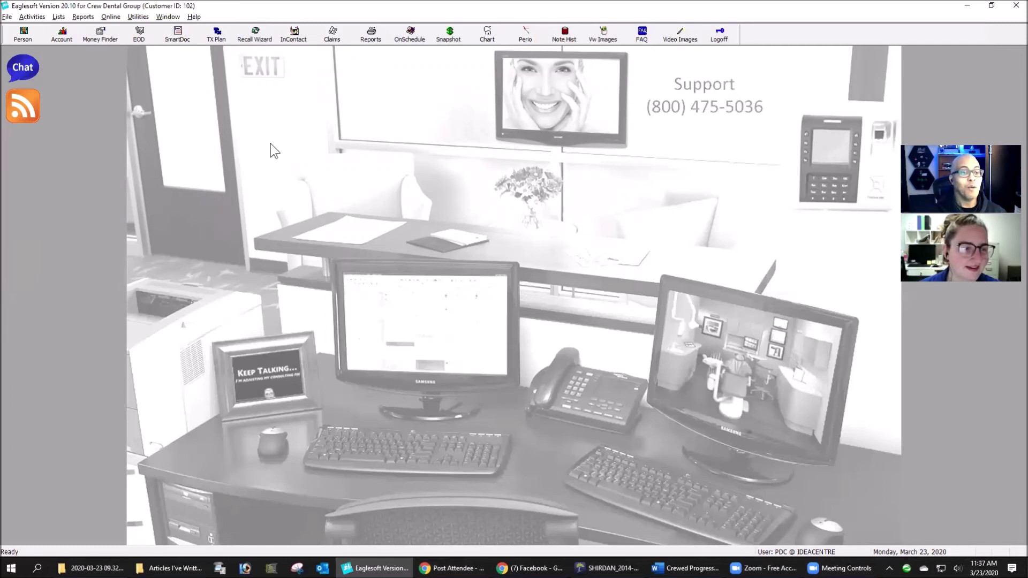
Look through the employers and coverage list and open the US Gov - Navy employer for editing.
click(59, 18)
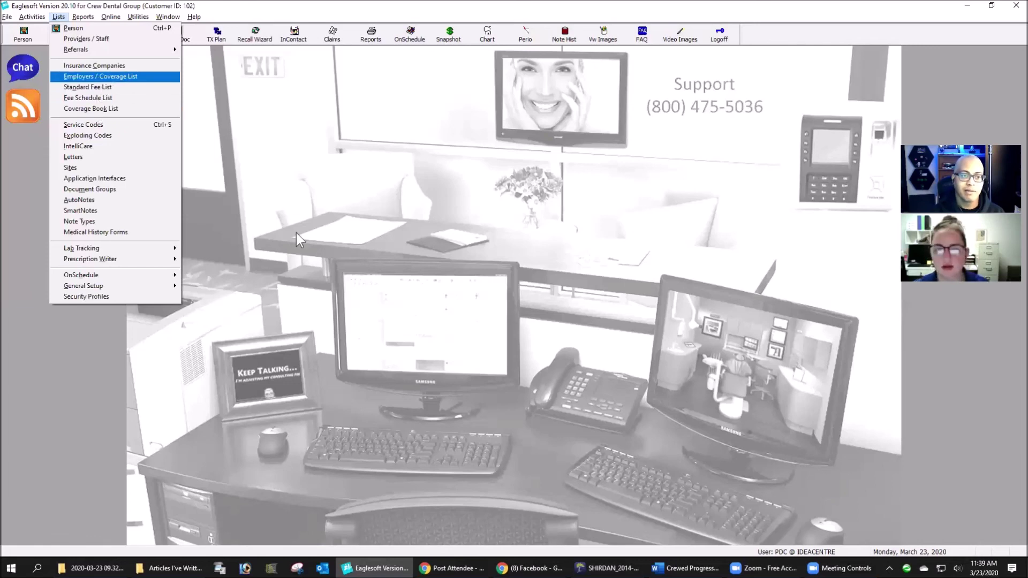
click(105, 77)
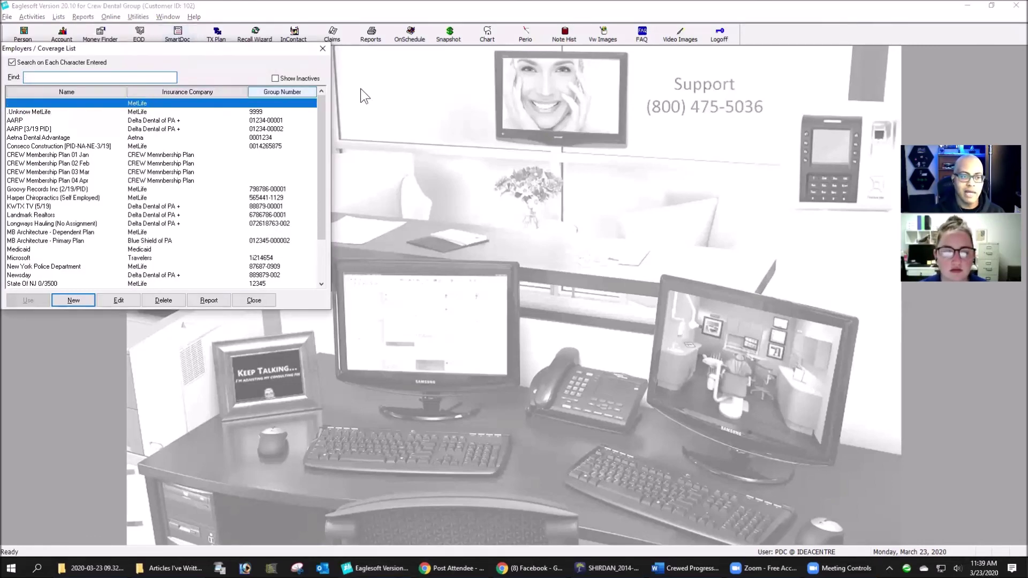
drag(128, 49, 407, 101)
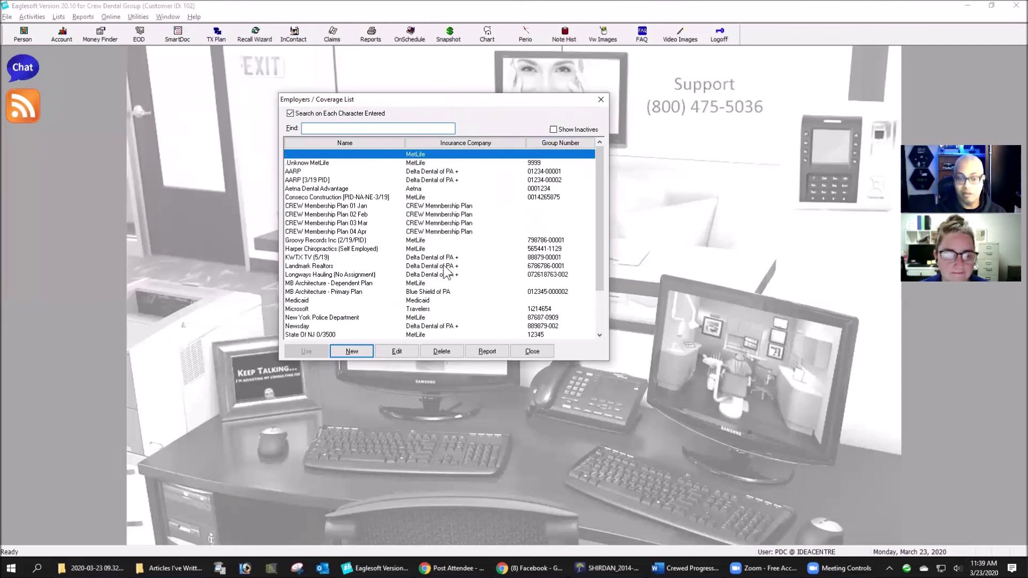
scroll(446, 273, down, 2)
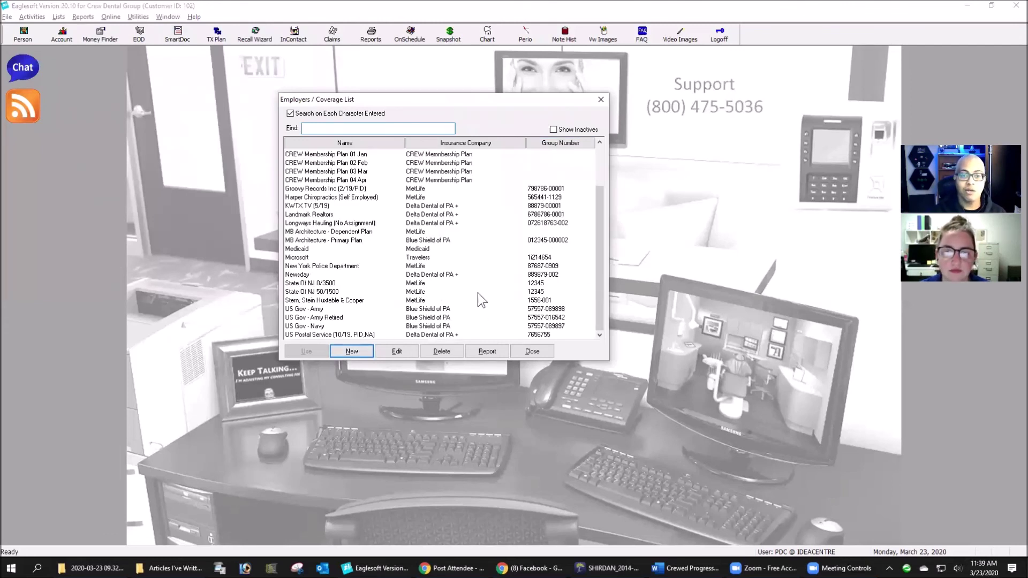
scroll(477, 292, up, 2)
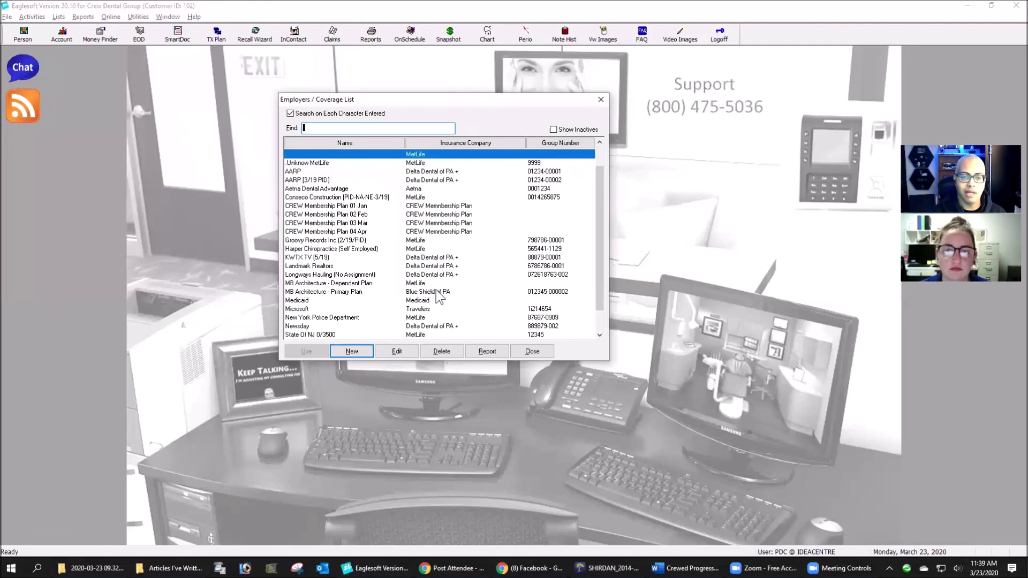
scroll(485, 332, down, 2)
click(423, 325)
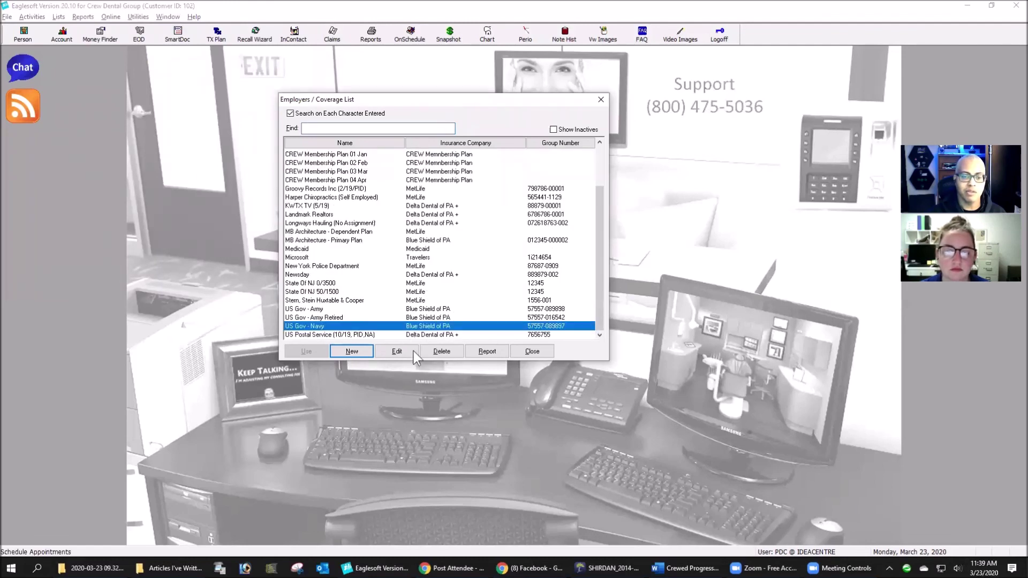
click(405, 350)
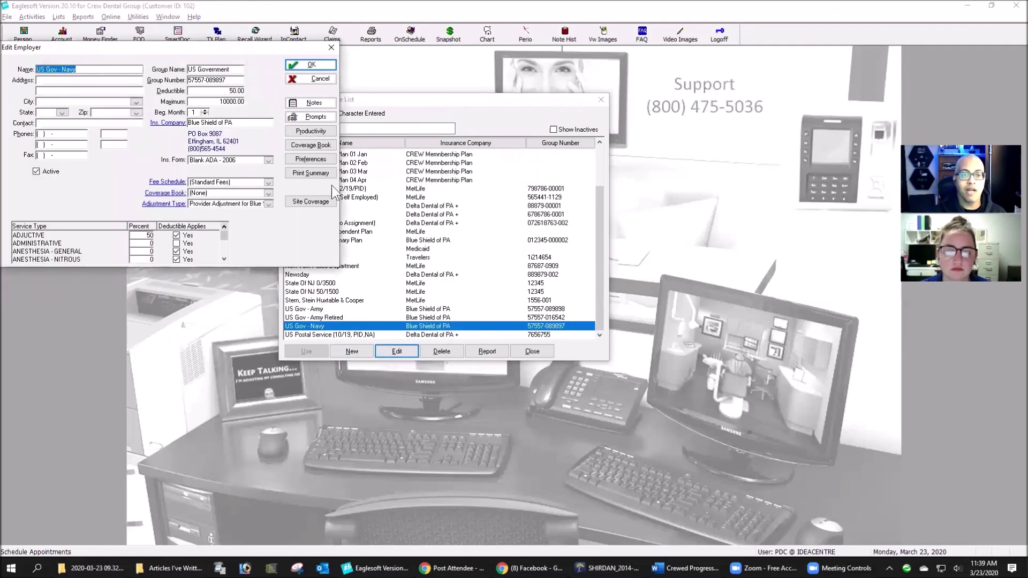
Try enabling Do Not Track Claims in the US Gov - Navy employer preferences, then cancel the employer edit.
click(320, 158)
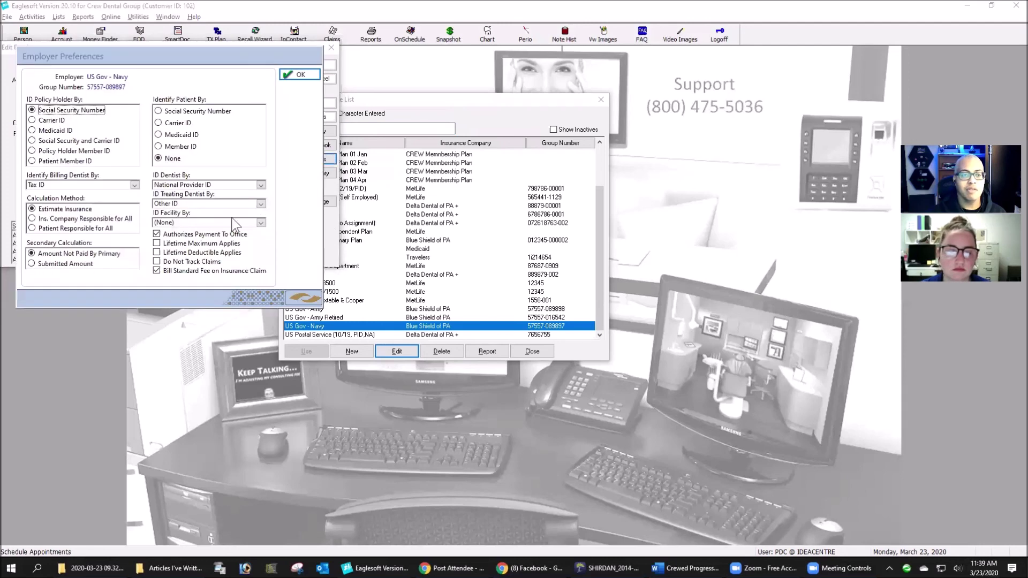
click(161, 261)
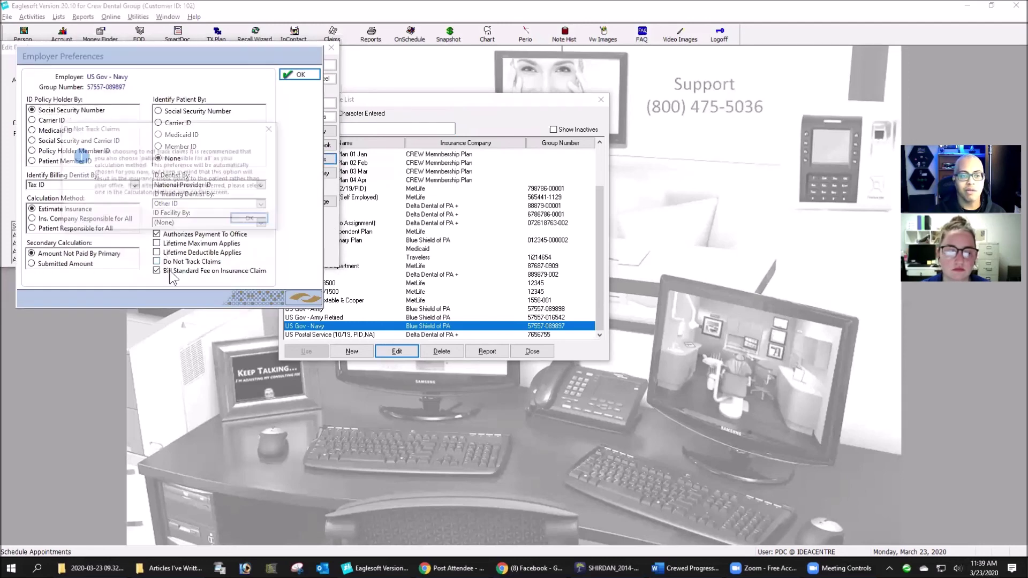
click(251, 220)
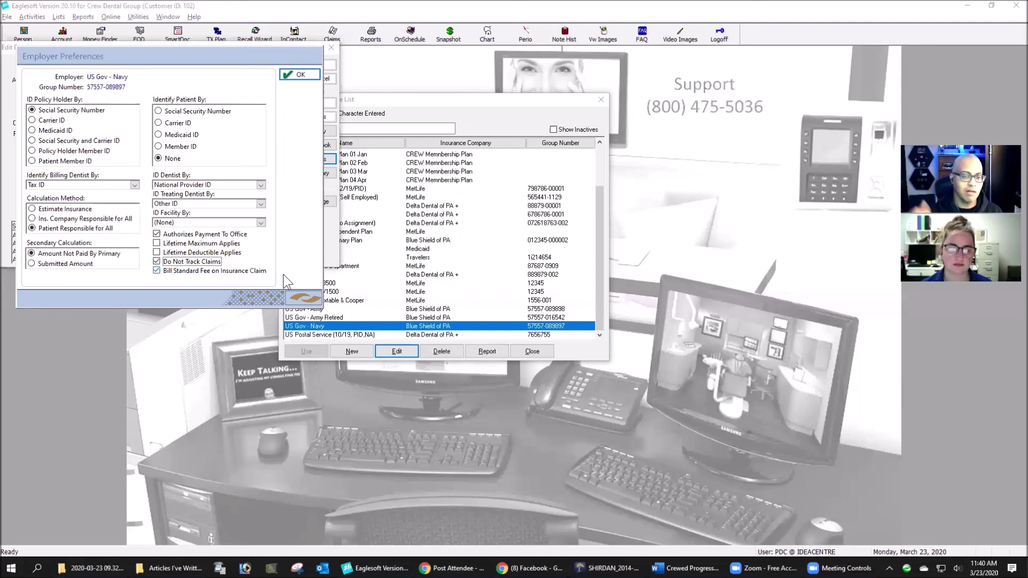
click(300, 74)
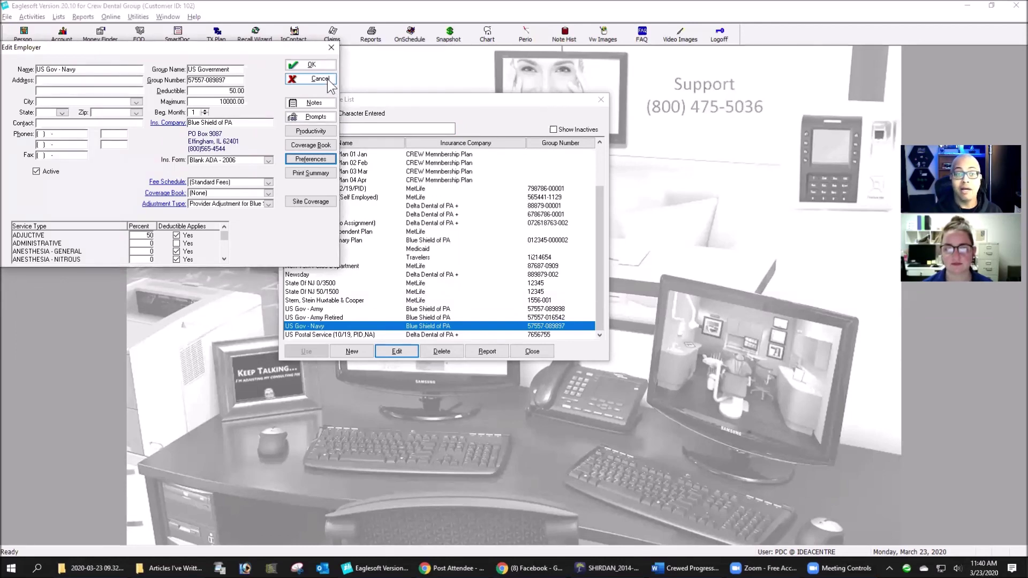
click(328, 80)
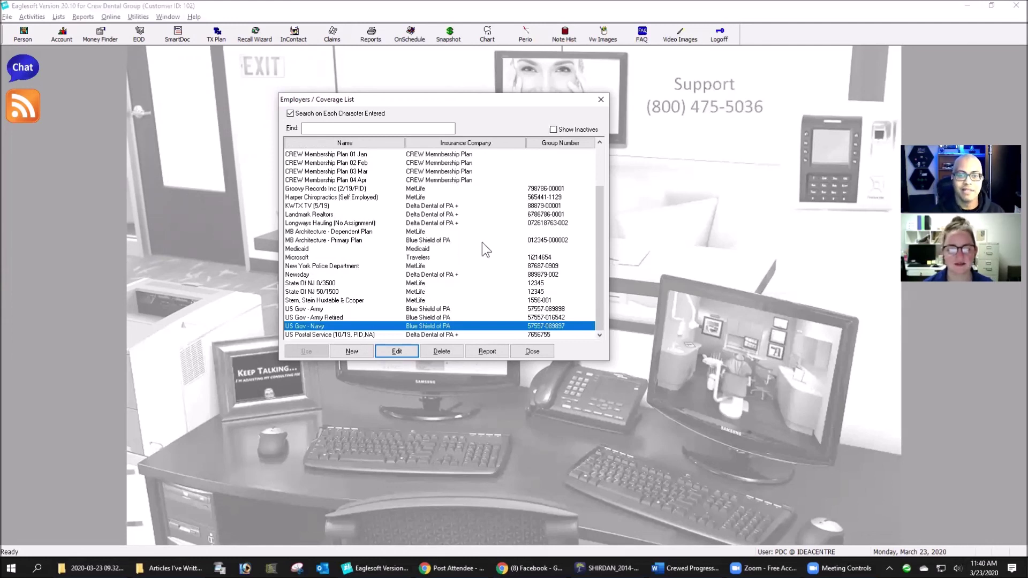
scroll(482, 243, up, 2)
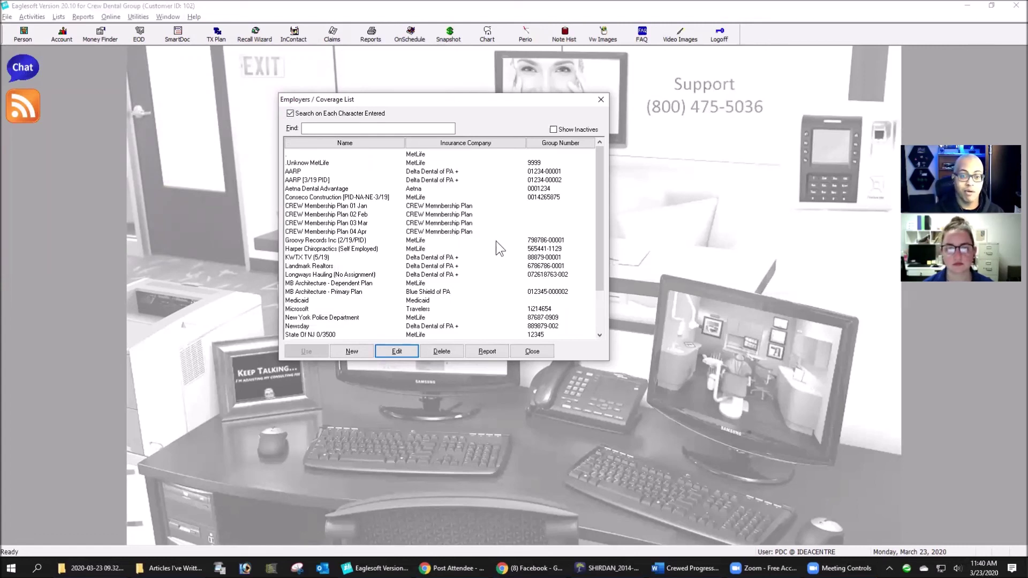
scroll(496, 242, down, 2)
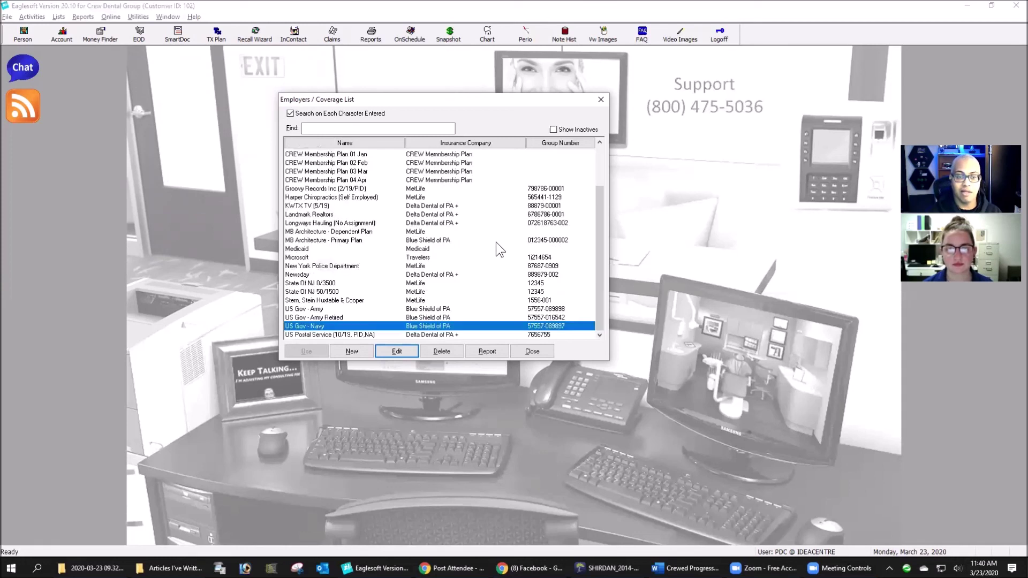